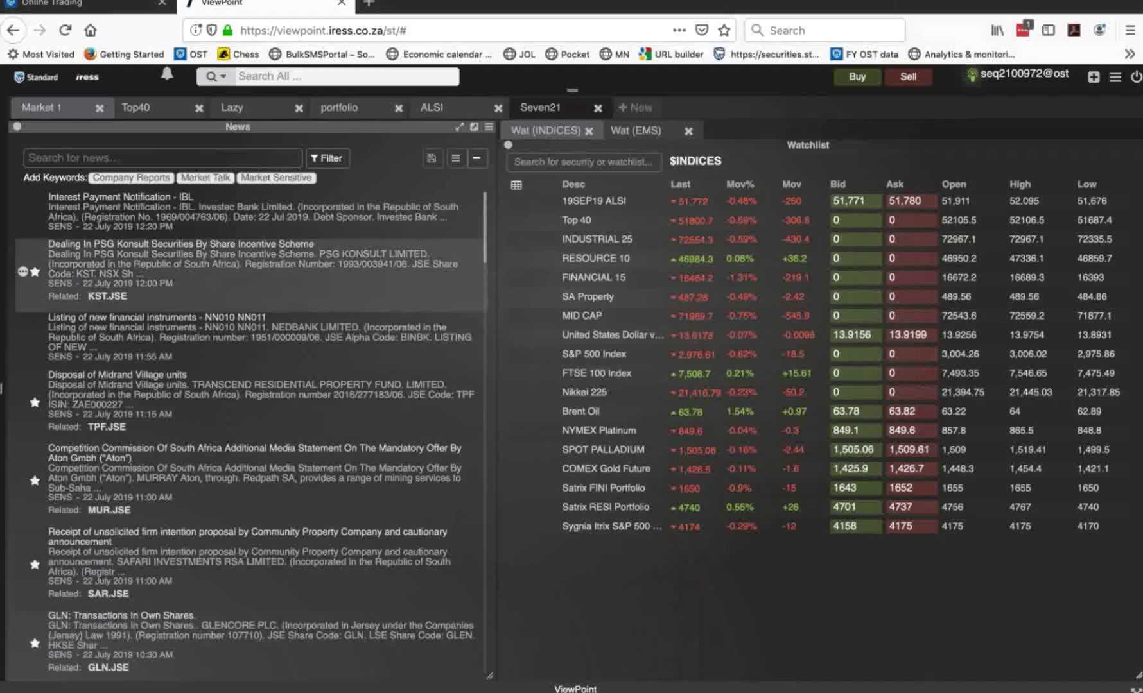
- Read and close the PSG Konsult share incentive announcement, then expand news entries to show summaries
{"action": "left_click", "coordinate": [267, 258]}
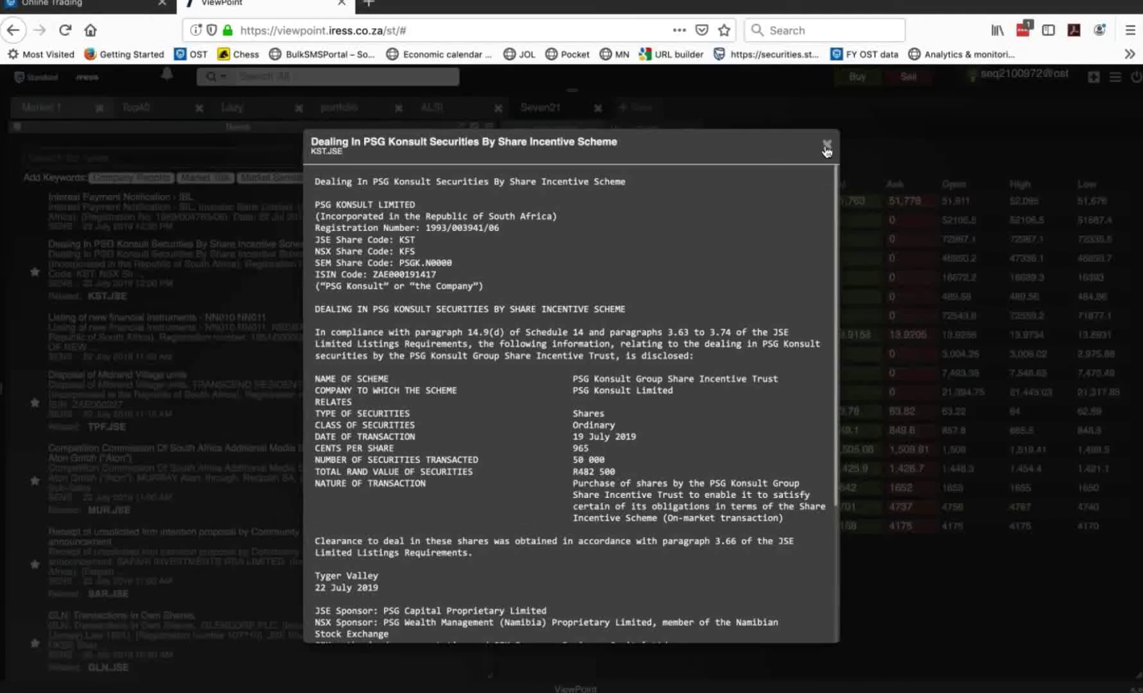
{"action": "left_click", "coordinate": [826, 146]}
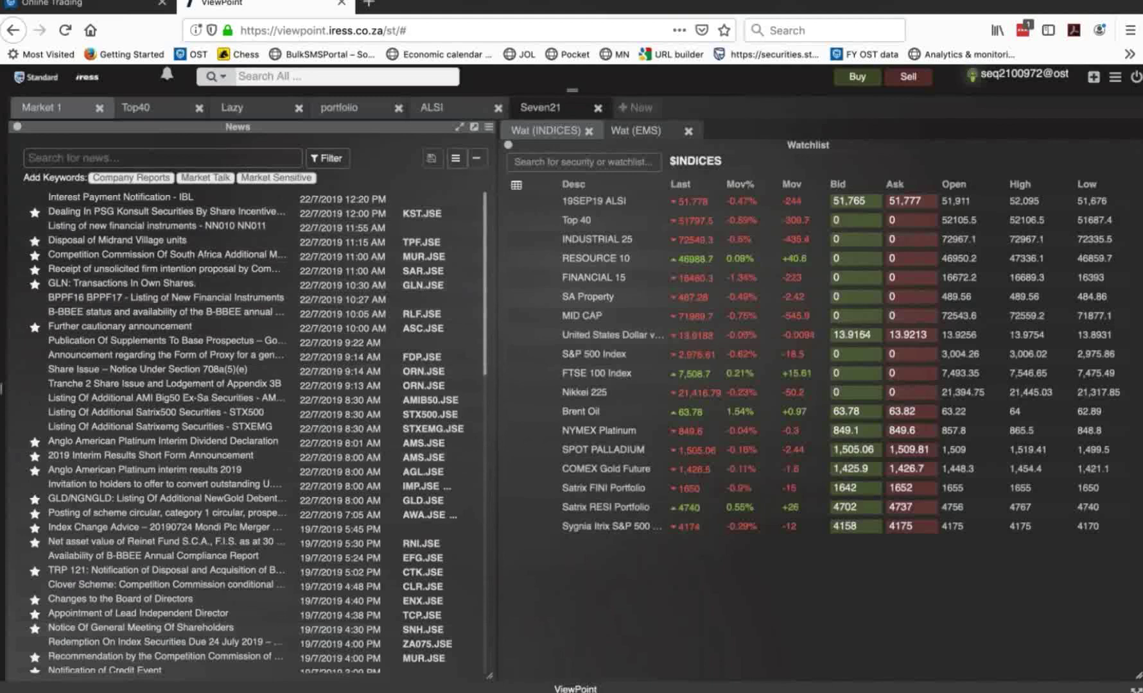
{"action": "left_click", "coordinate": [455, 158]}
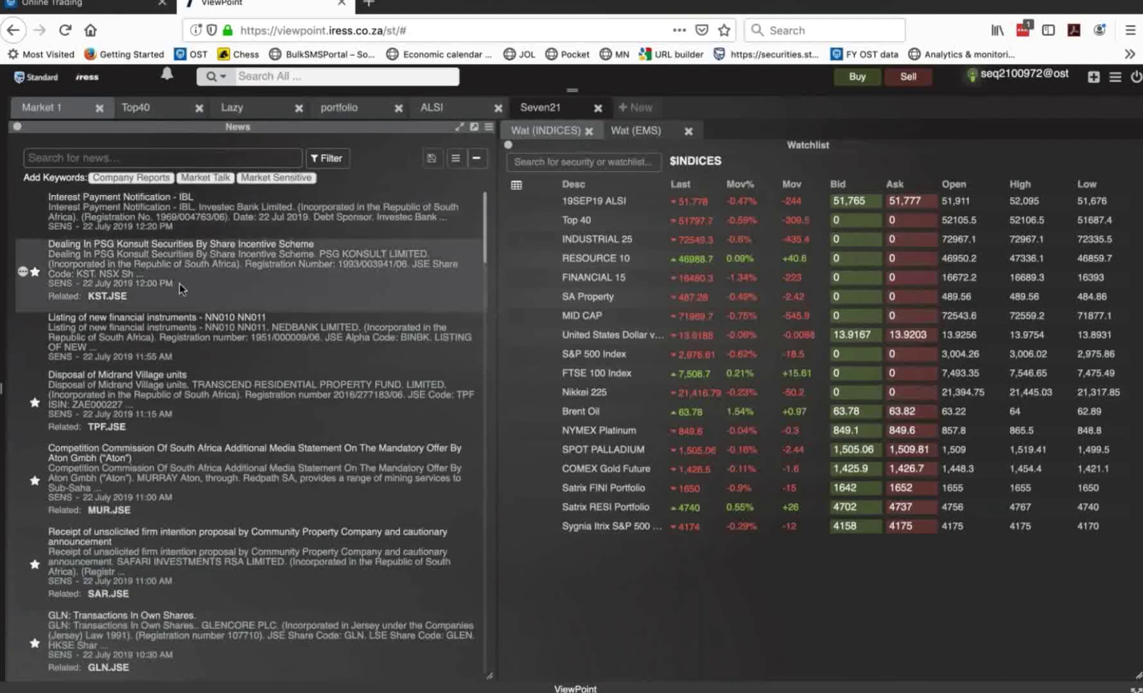
- Show the advanced news filter options, then hide them again
{"action": "left_click", "coordinate": [332, 158]}
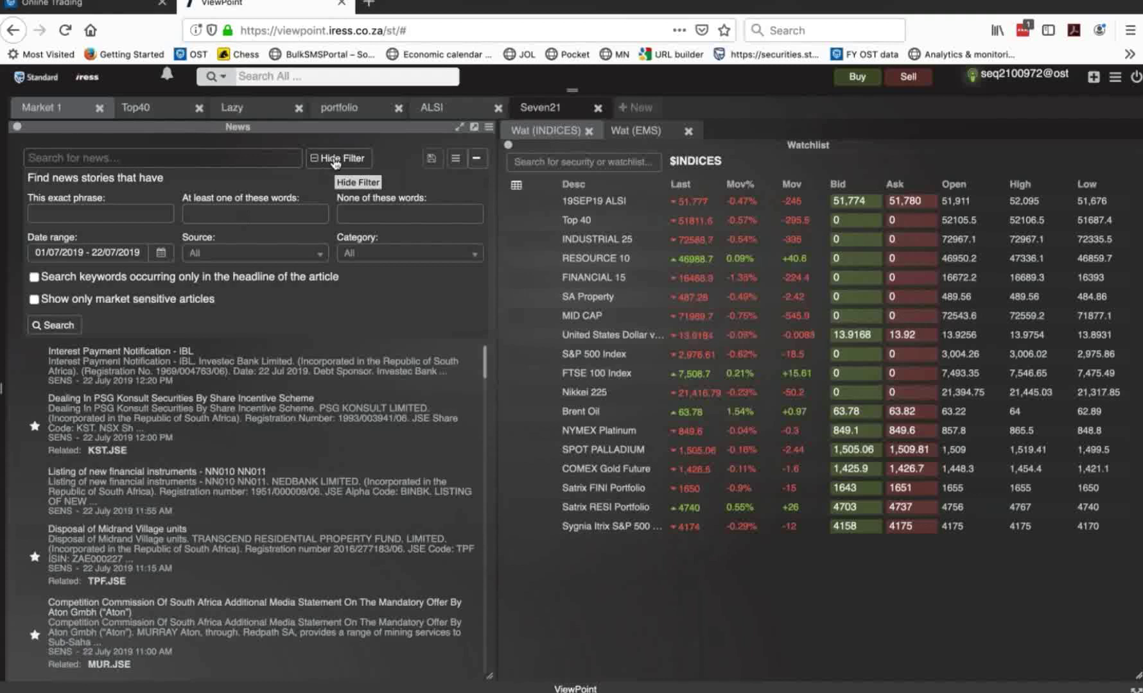
{"action": "left_click", "coordinate": [334, 164]}
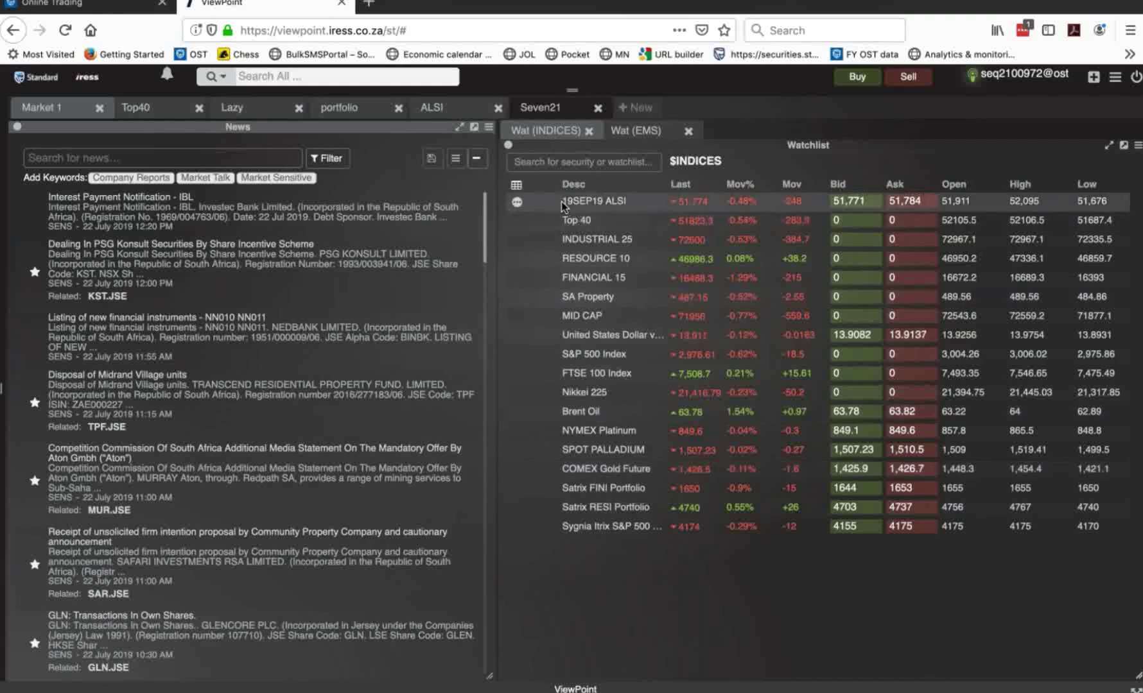
- Remove 19SEP19 ALSI from the $INDICES watchlist via its row menu
{"action": "left_click", "coordinate": [517, 202]}
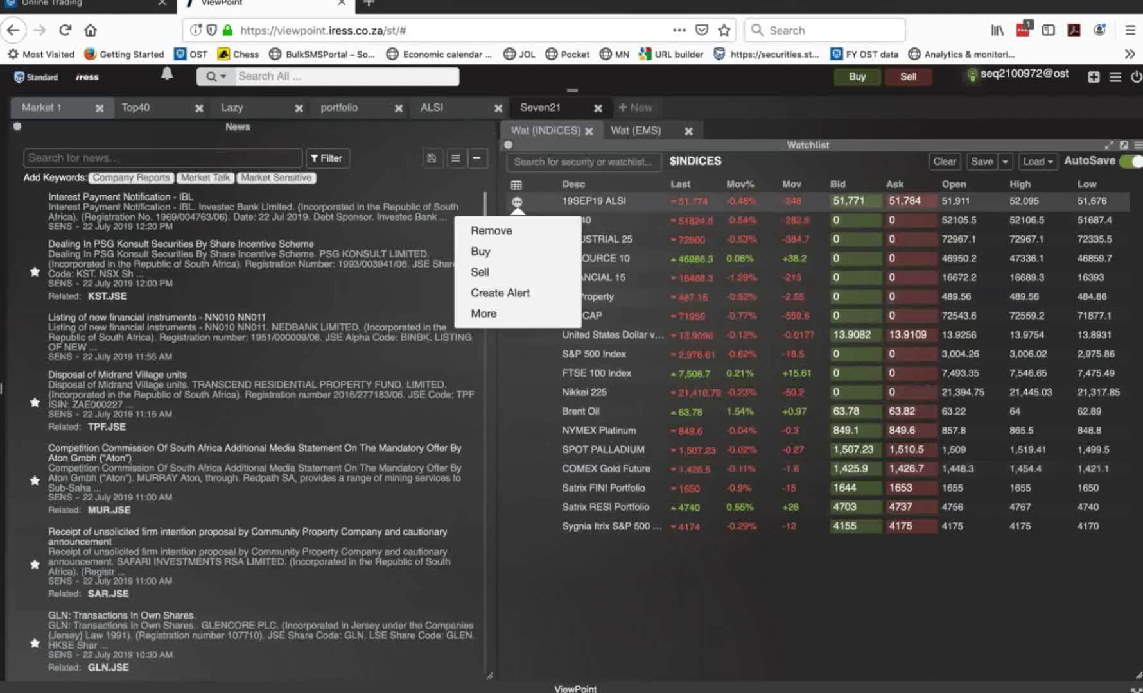
{"action": "mouse_move", "coordinate": [485, 314]}
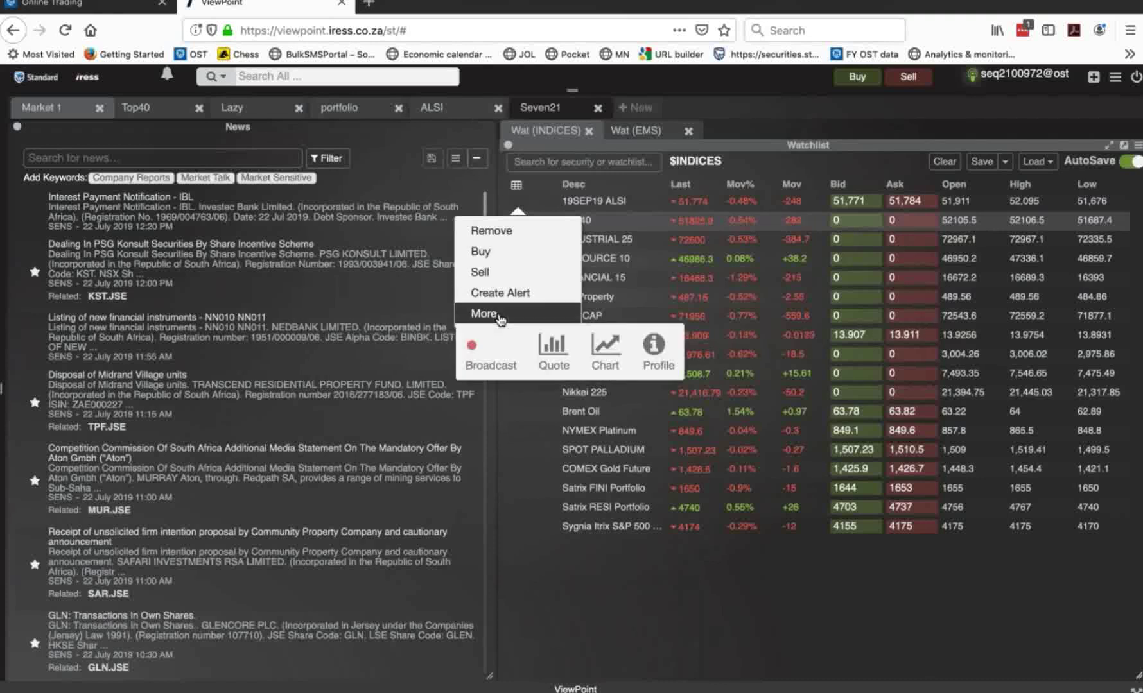
{"action": "left_click", "coordinate": [491, 230]}
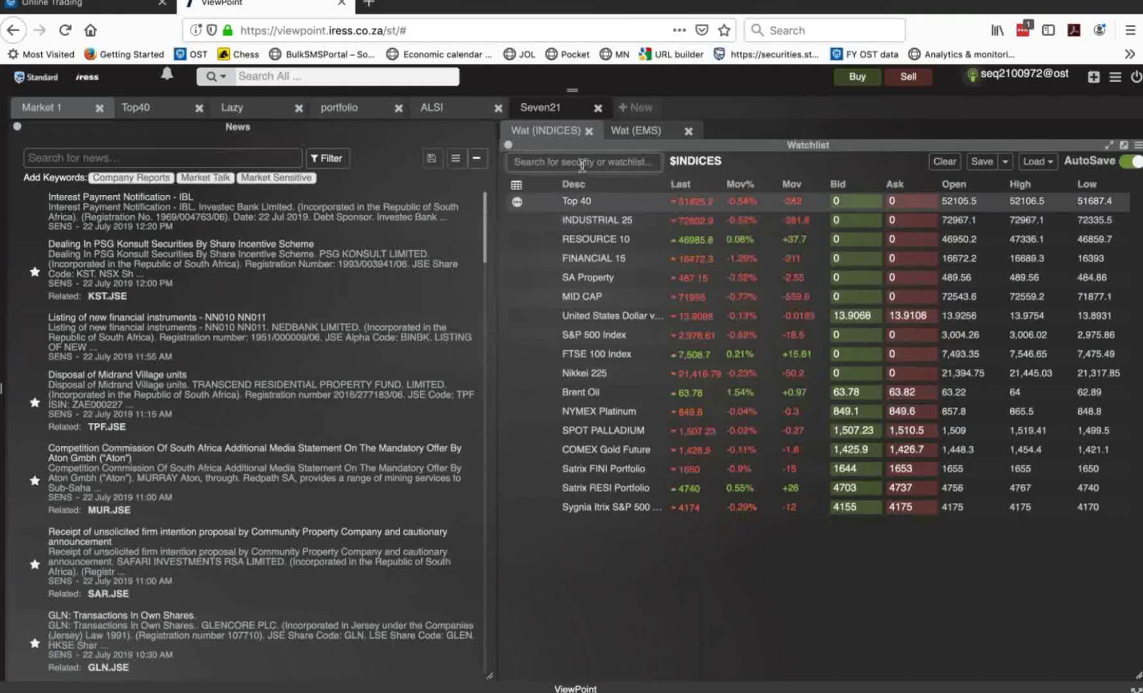
- Add the J200 Top 40 index, dismiss the already-in-watchlist notice, and move its row lower
{"action": "type", "text": "J200"}
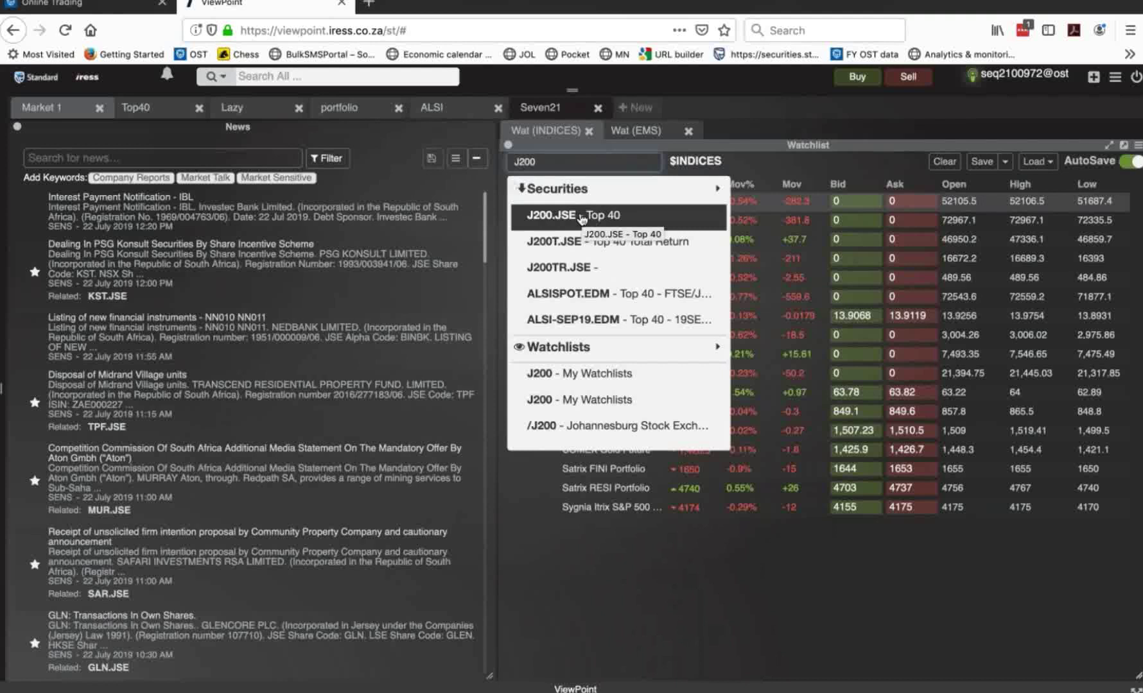
{"action": "left_click", "coordinate": [559, 248]}
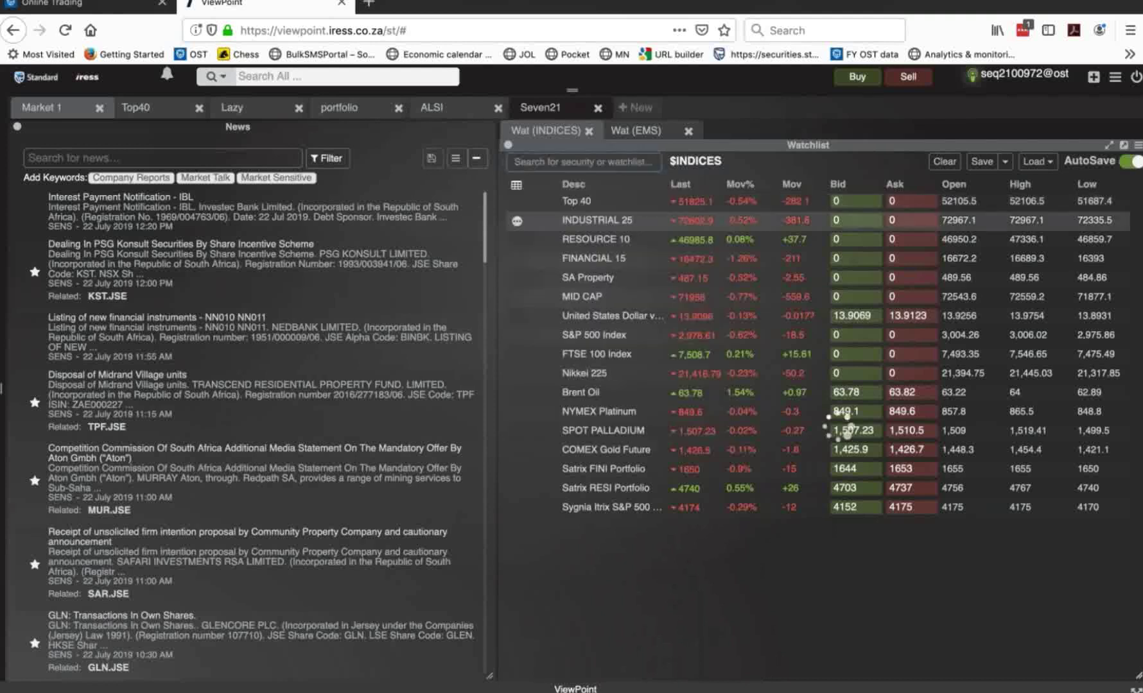
{"action": "left_click", "coordinate": [732, 258]}
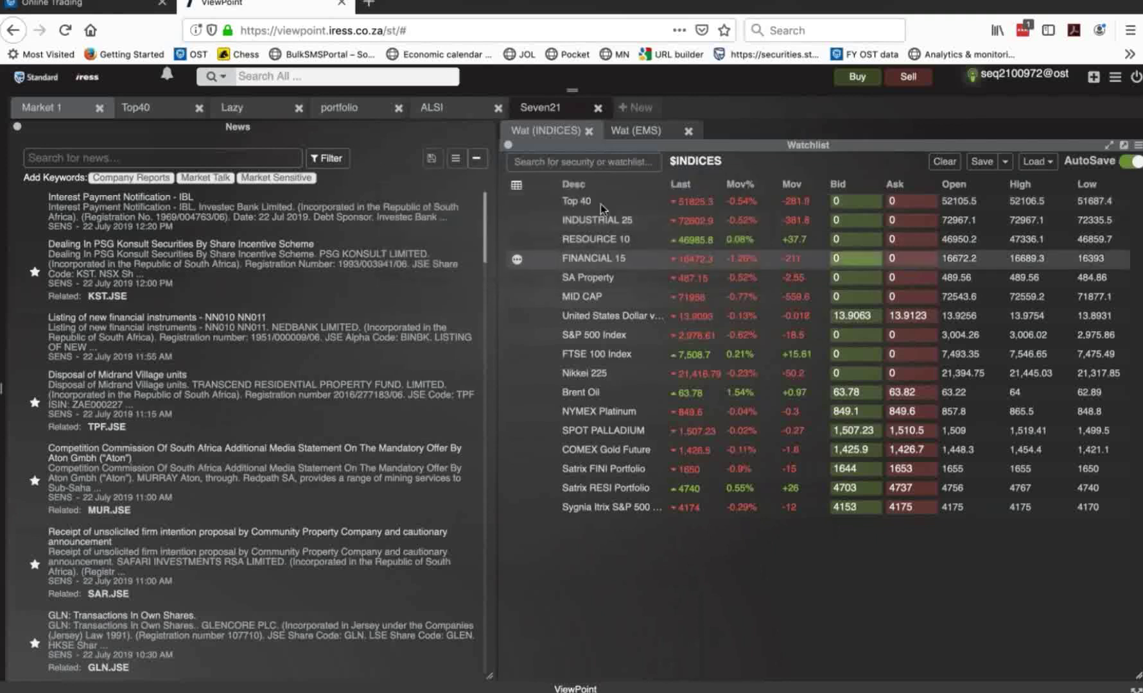
{"action": "left_click_drag", "start_coordinate": [590, 196], "coordinate": [589, 213]}
- Search ALS to re-add the 19SEP19 ALSI future and move Top 40 back near the top
{"action": "left_click", "coordinate": [580, 163]}
{"action": "type", "text": "ALSI"}
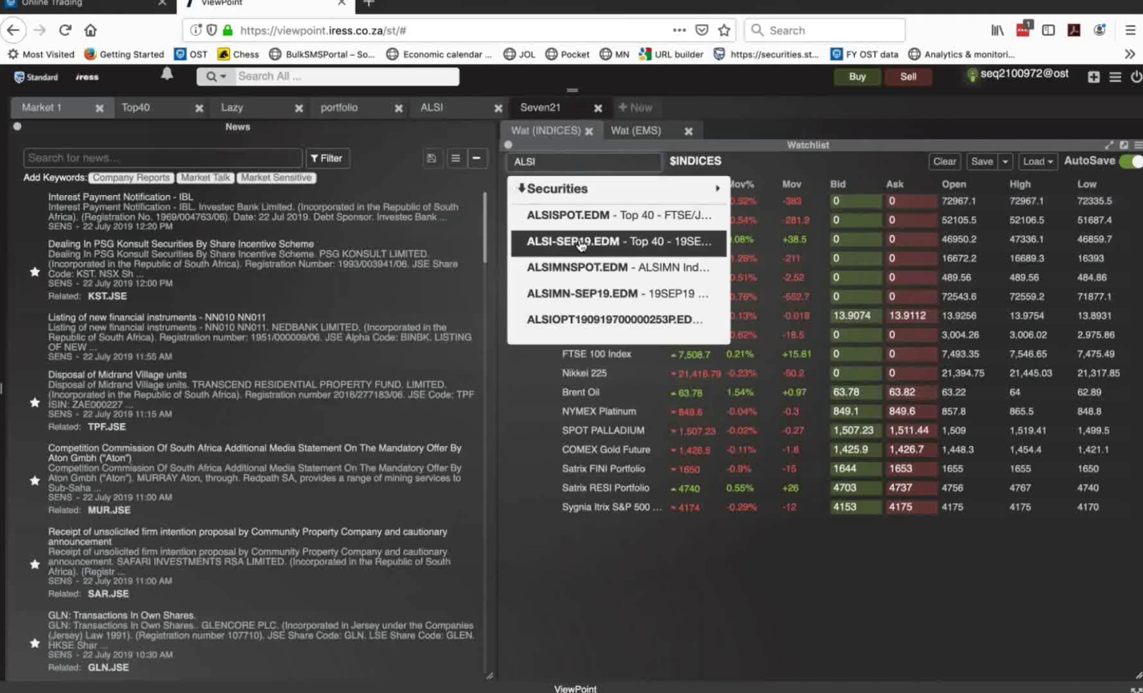
{"action": "left_click", "coordinate": [581, 243]}
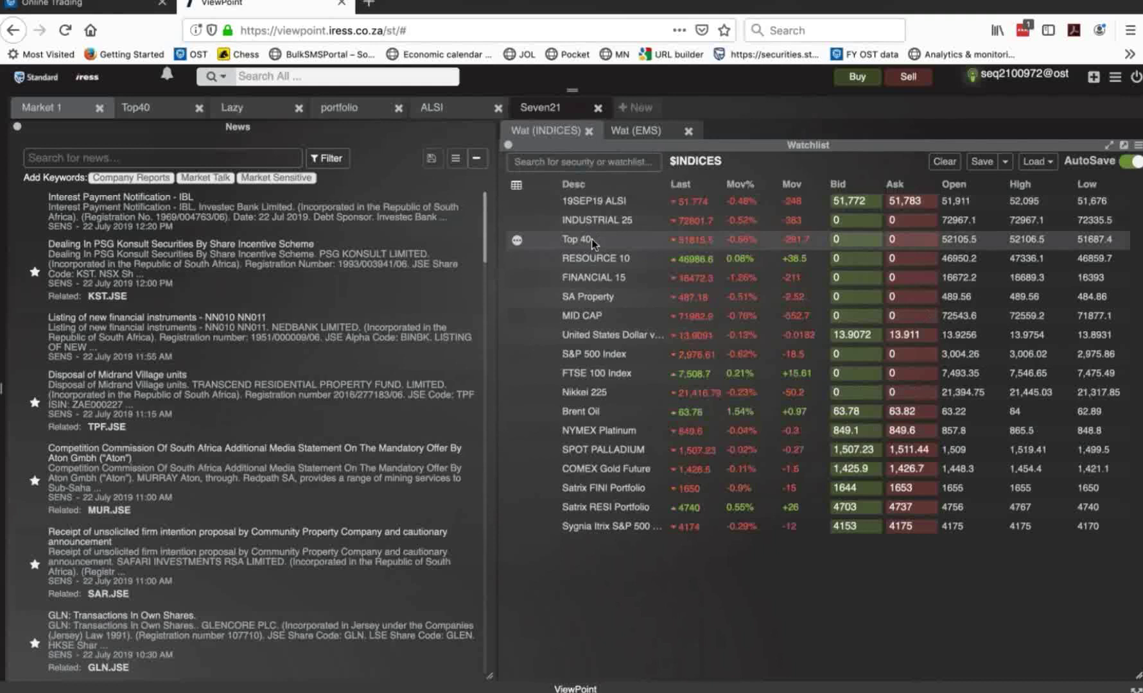
{"action": "left_click_drag", "start_coordinate": [591, 239], "coordinate": [587, 214]}
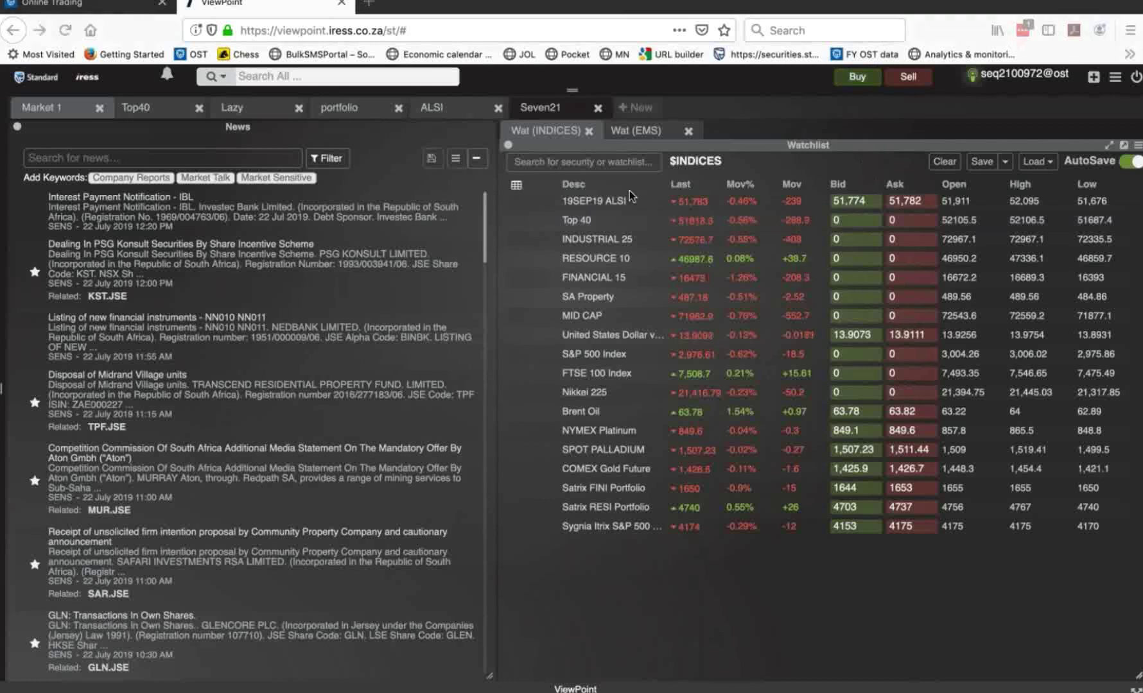
- Review the saved watchlists and save-as option, then open the watchlist column configuration
{"action": "left_click", "coordinate": [1048, 162]}
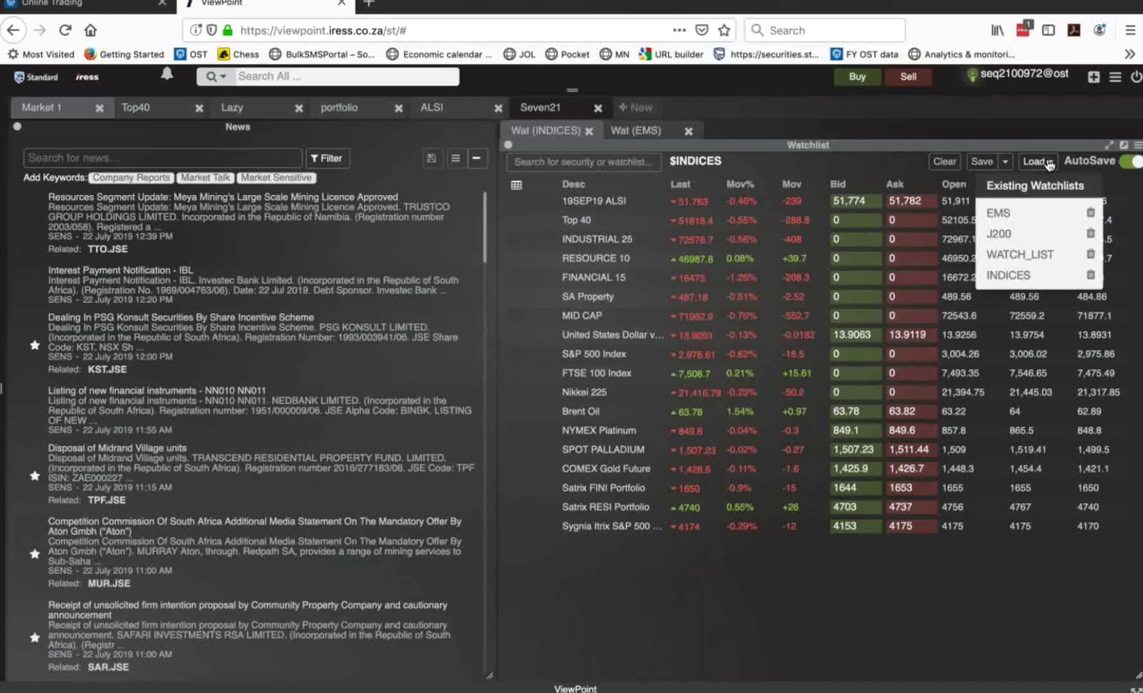
{"action": "left_click", "coordinate": [1003, 163]}
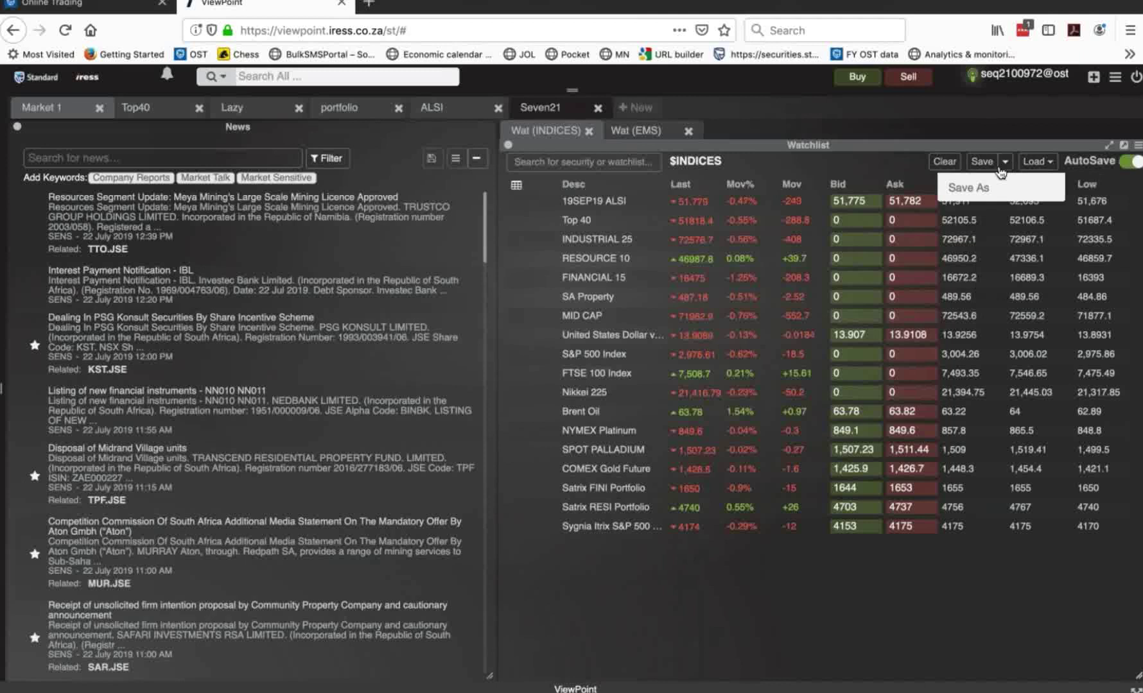
{"action": "left_click", "coordinate": [1046, 163]}
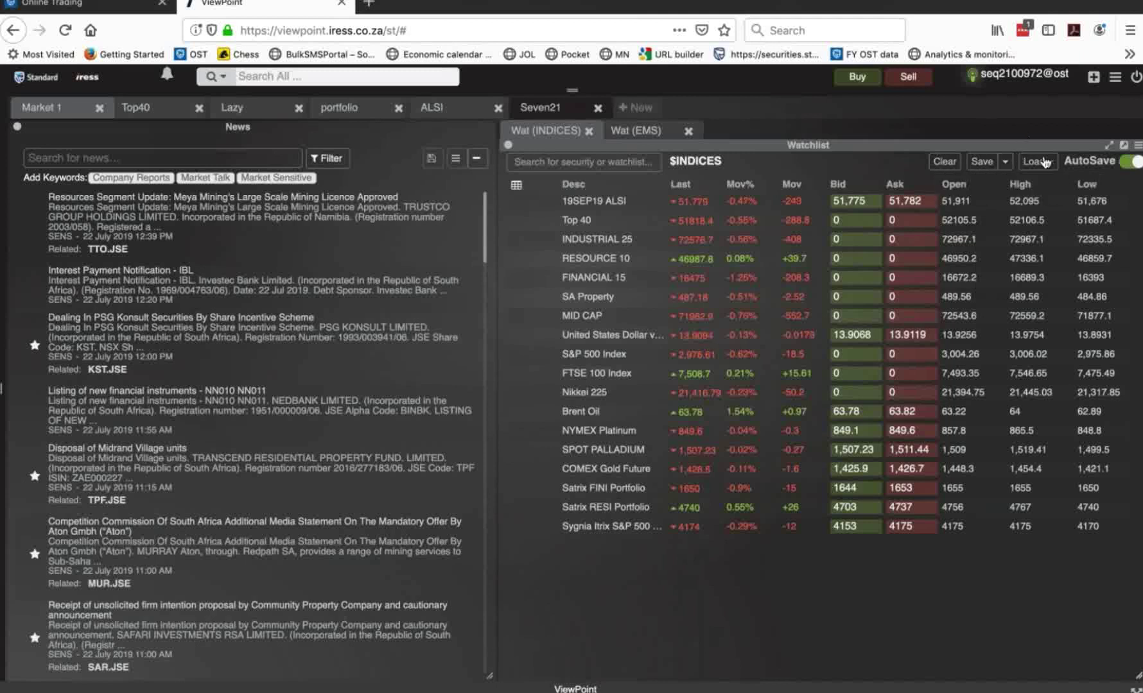
{"action": "left_click", "coordinate": [1046, 162]}
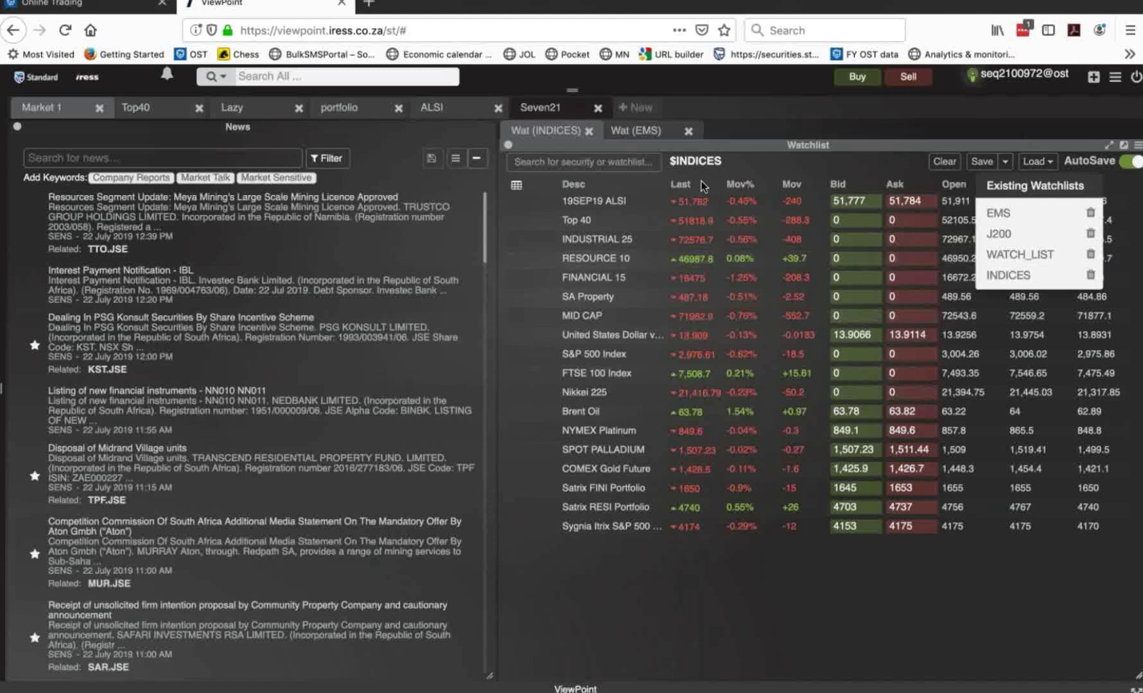
{"action": "left_click", "coordinate": [706, 159]}
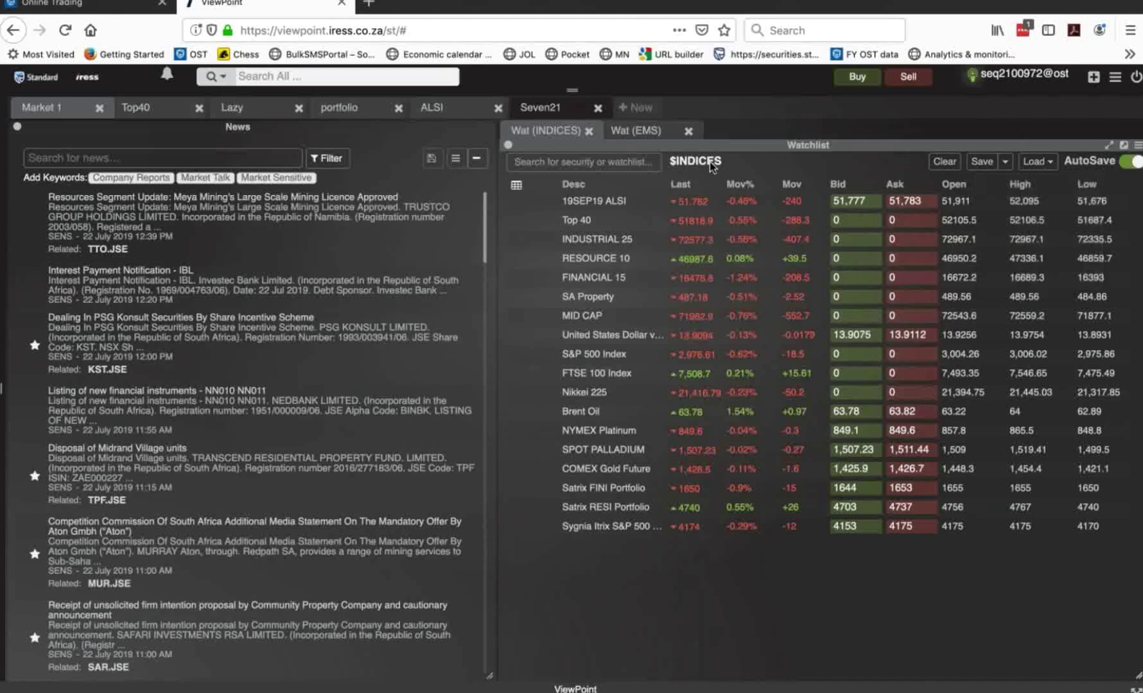
{"action": "left_click", "coordinate": [516, 186]}
- Inspect the MVol hidden and Basis visible columns, then cancel Configure Table without changes
{"action": "left_click", "coordinate": [665, 437]}
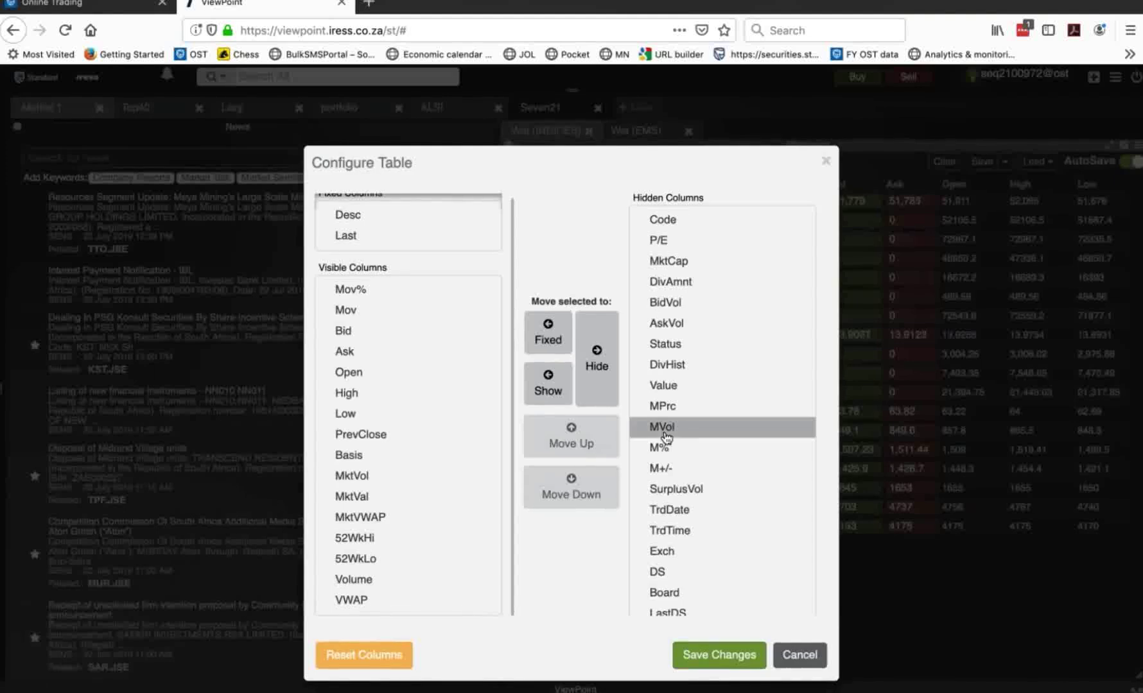
{"action": "left_click", "coordinate": [348, 455]}
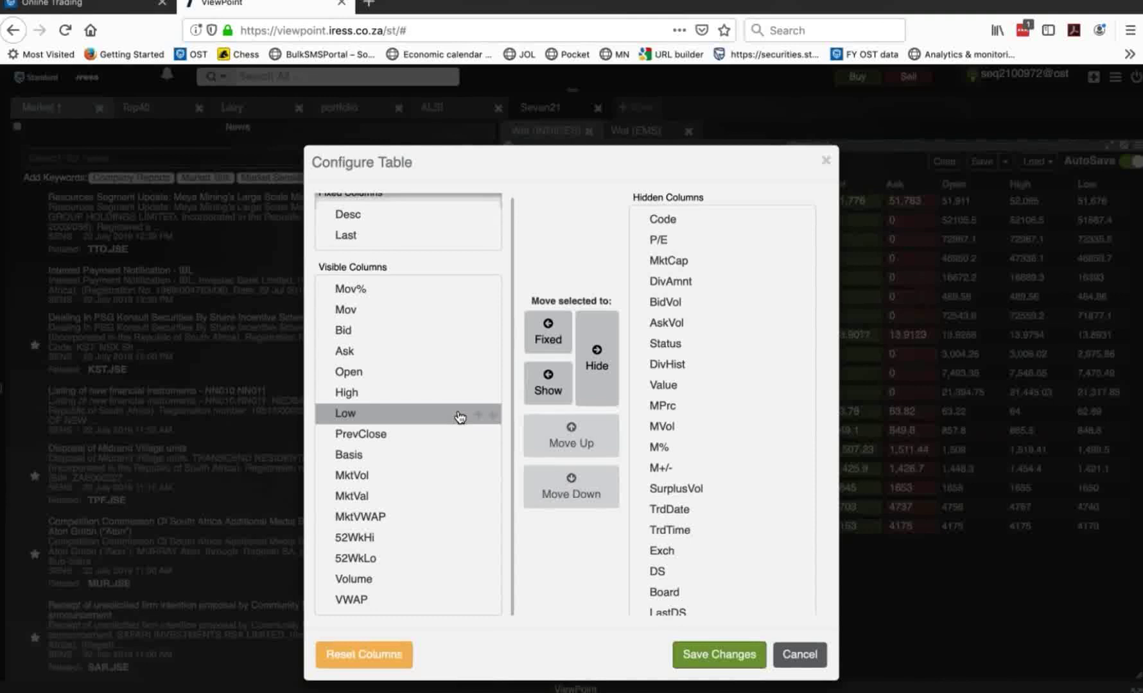
{"action": "scroll", "coordinate": [460, 418], "scroll_direction": "up", "scroll_amount": 1}
{"action": "scroll", "coordinate": [722, 417], "scroll_direction": "down", "scroll_amount": 6}
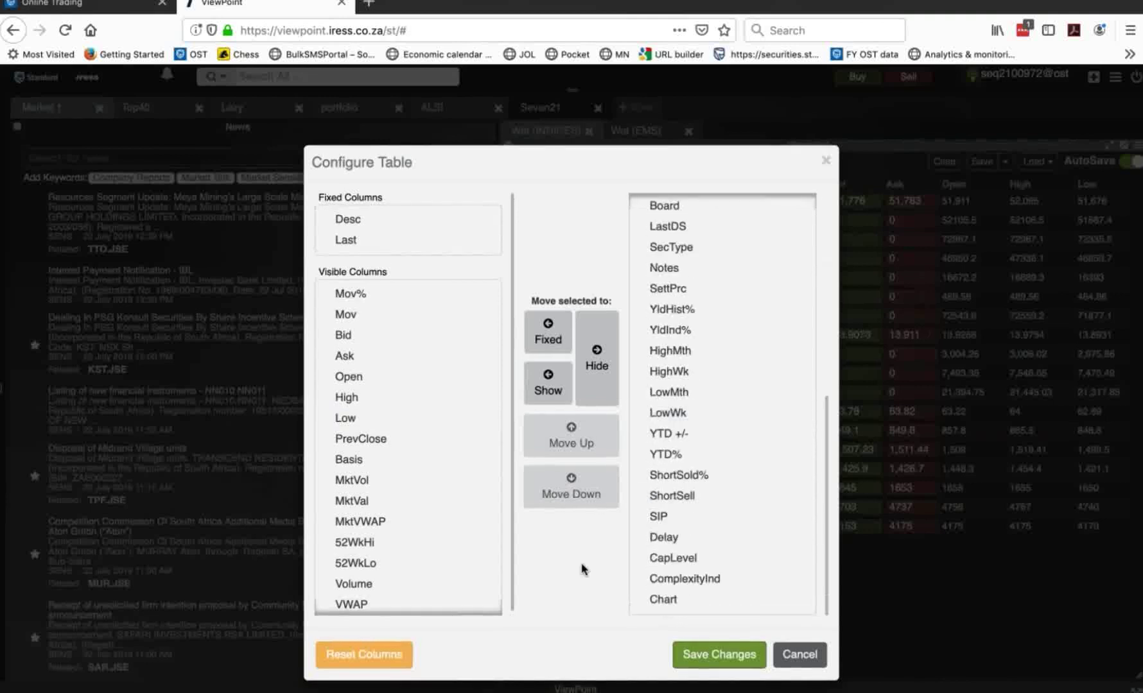
{"action": "left_click", "coordinate": [781, 656]}
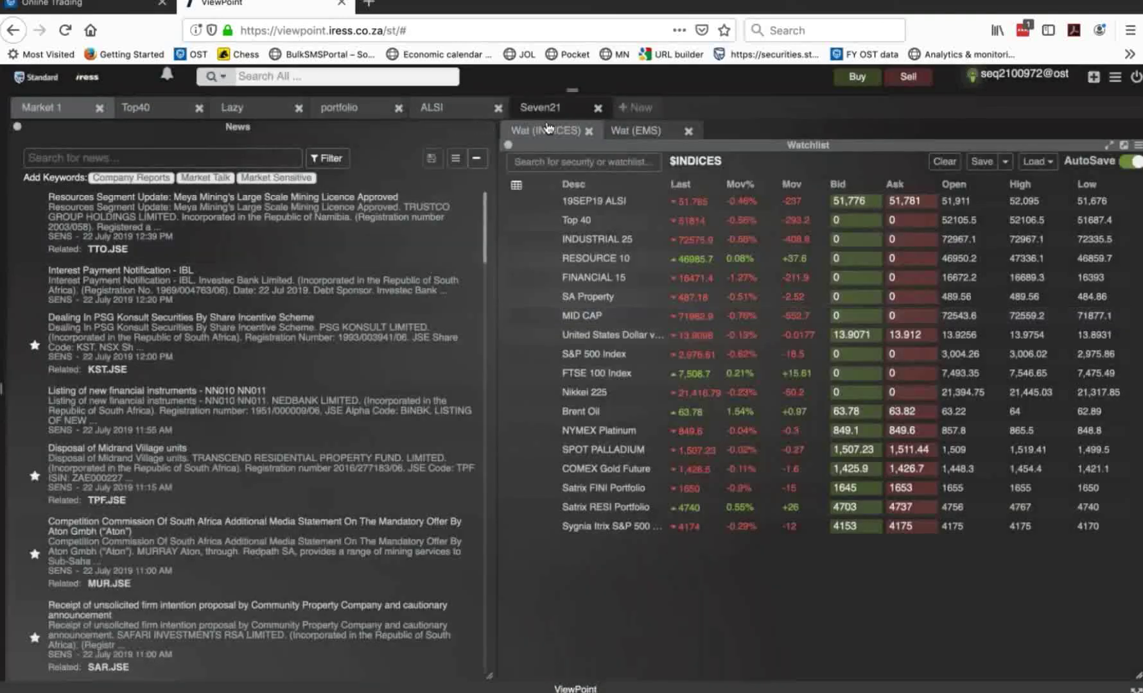
- Switch the watchlist to the $EMS list of US dollar emerging-market currencies
{"action": "left_click", "coordinate": [135, 107]}
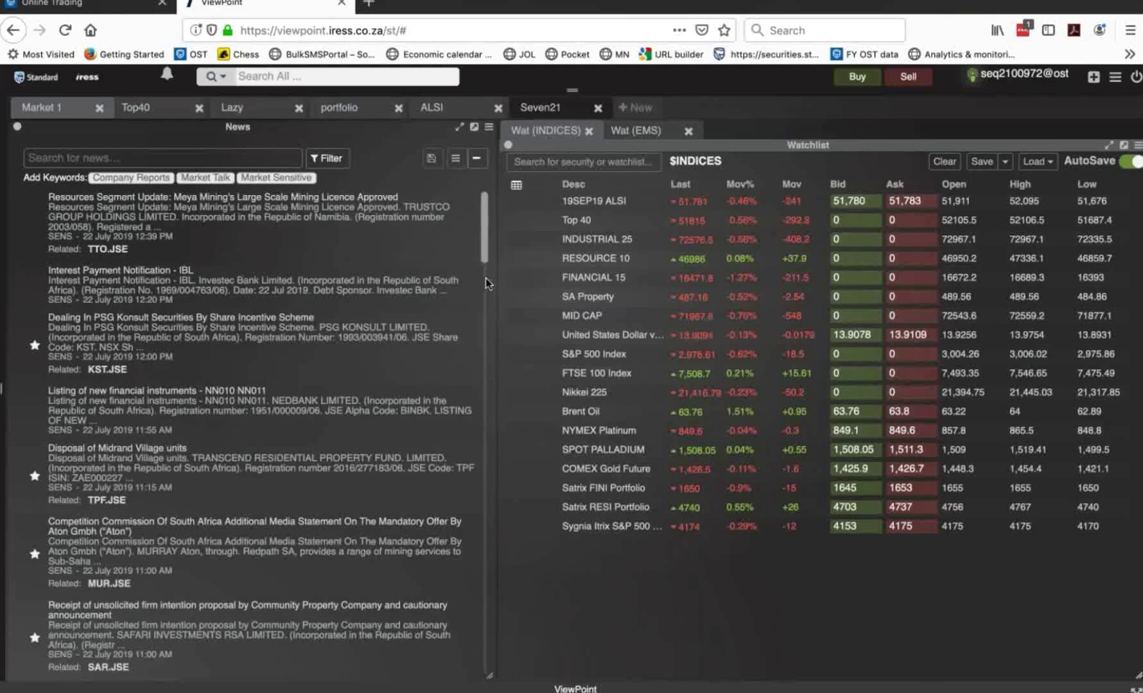
{"action": "left_click", "coordinate": [632, 132]}
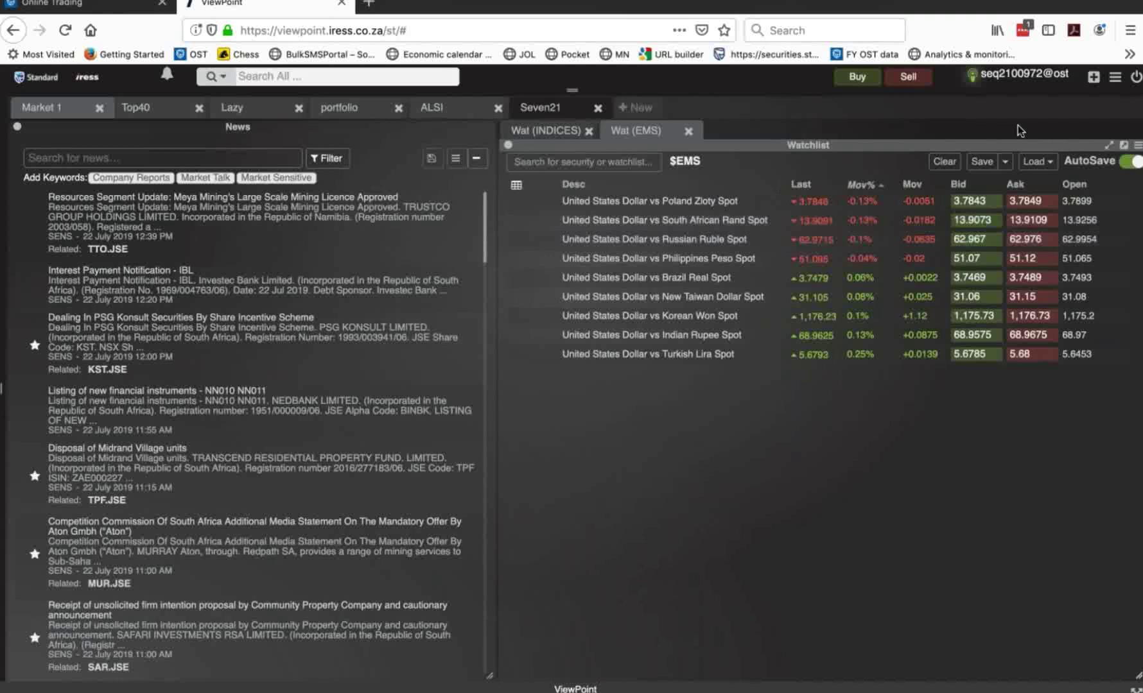
- From the watchlist's widget options, browse the widget library and choose Market Activity
{"action": "left_click", "coordinate": [1138, 149]}
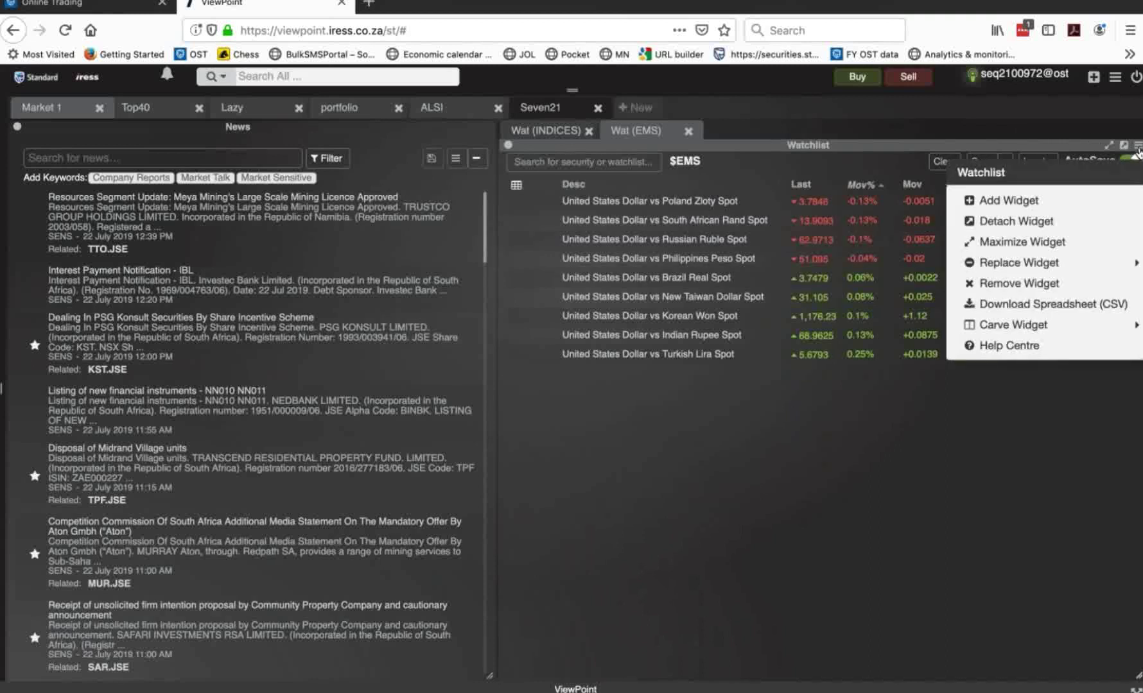
{"action": "left_click", "coordinate": [1057, 208]}
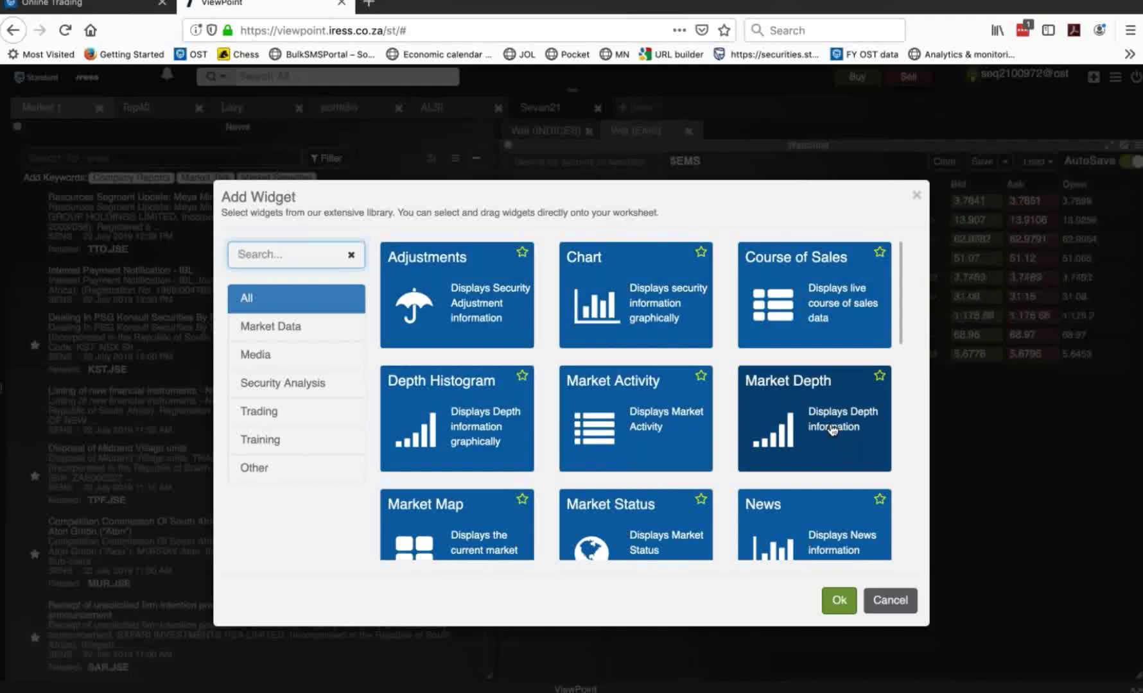
{"action": "scroll", "coordinate": [802, 411], "scroll_direction": "down", "scroll_amount": 5}
{"action": "scroll", "coordinate": [642, 334], "scroll_direction": "up", "scroll_amount": 1}
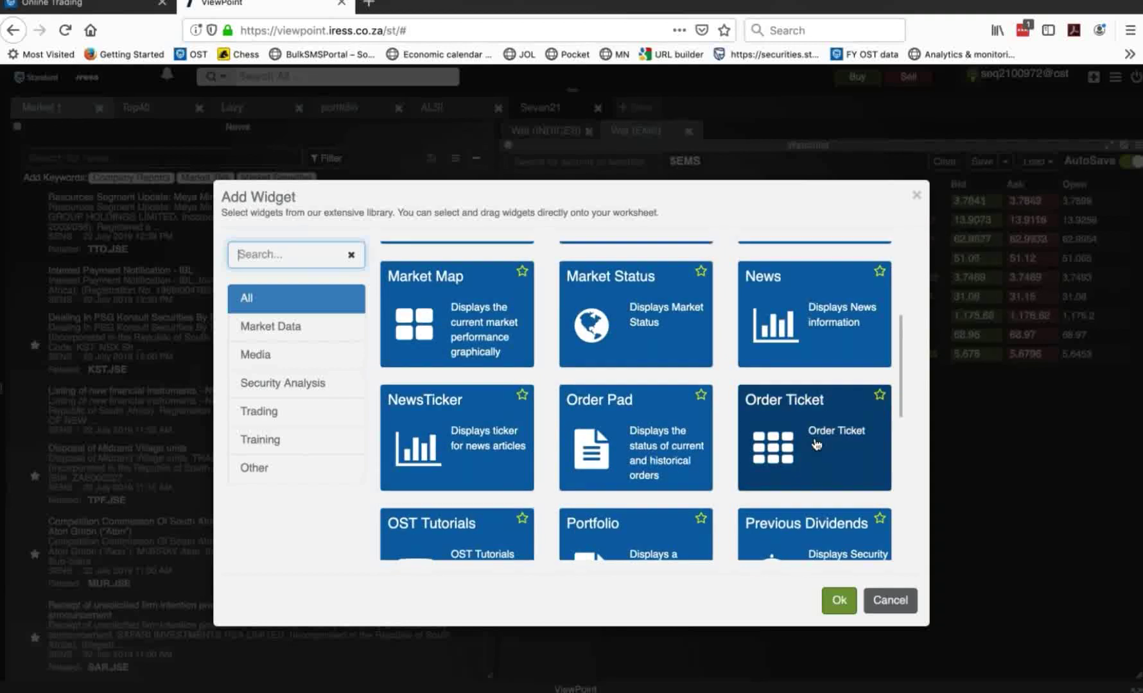
{"action": "scroll", "coordinate": [812, 386], "scroll_direction": "down", "scroll_amount": 4}
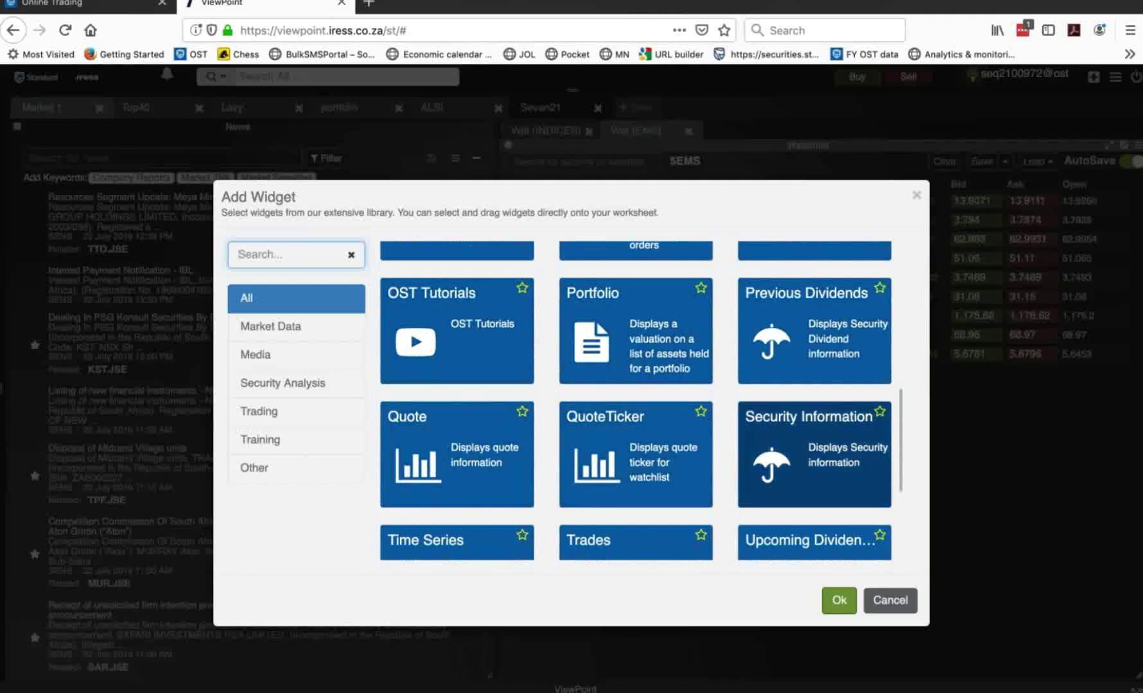
{"action": "scroll", "coordinate": [812, 488], "scroll_direction": "down", "scroll_amount": 3}
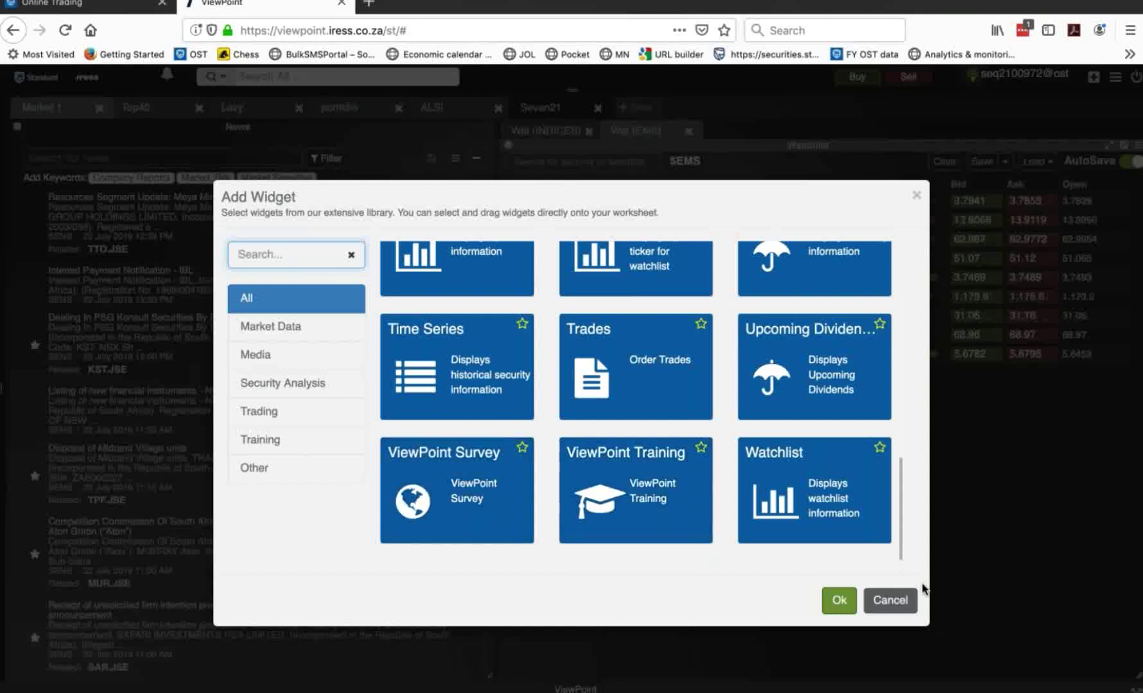
{"action": "scroll", "coordinate": [636, 385], "scroll_direction": "up", "scroll_amount": 5}
{"action": "scroll", "coordinate": [644, 418], "scroll_direction": "up", "scroll_amount": 4}
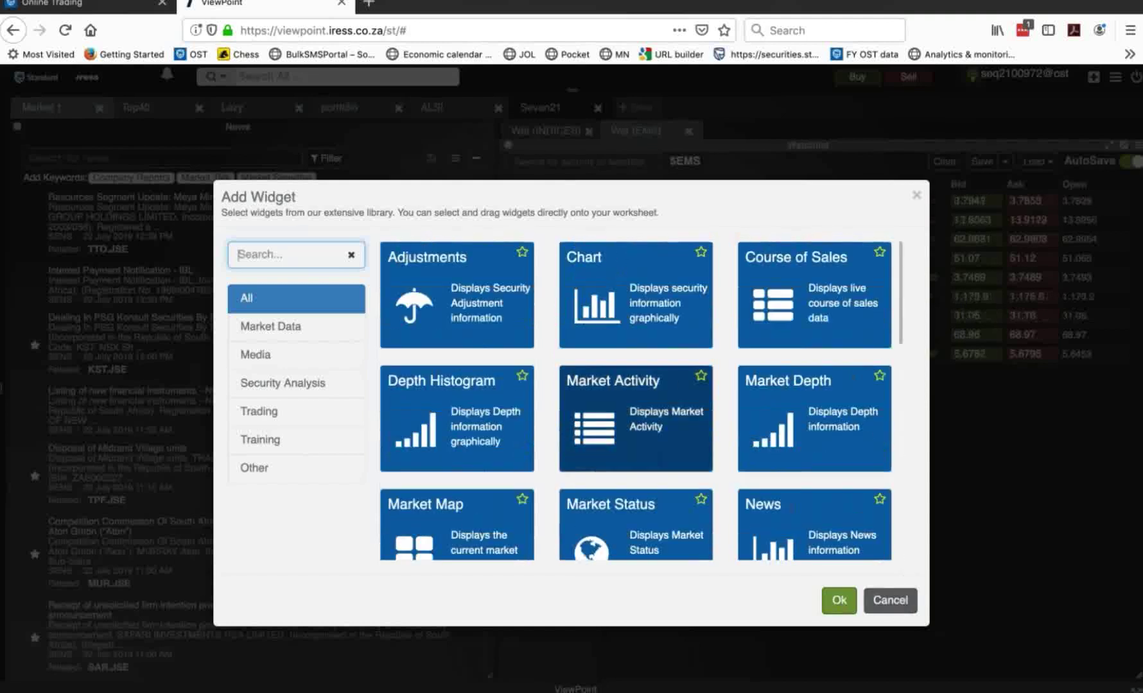
{"action": "left_click", "coordinate": [644, 417]}
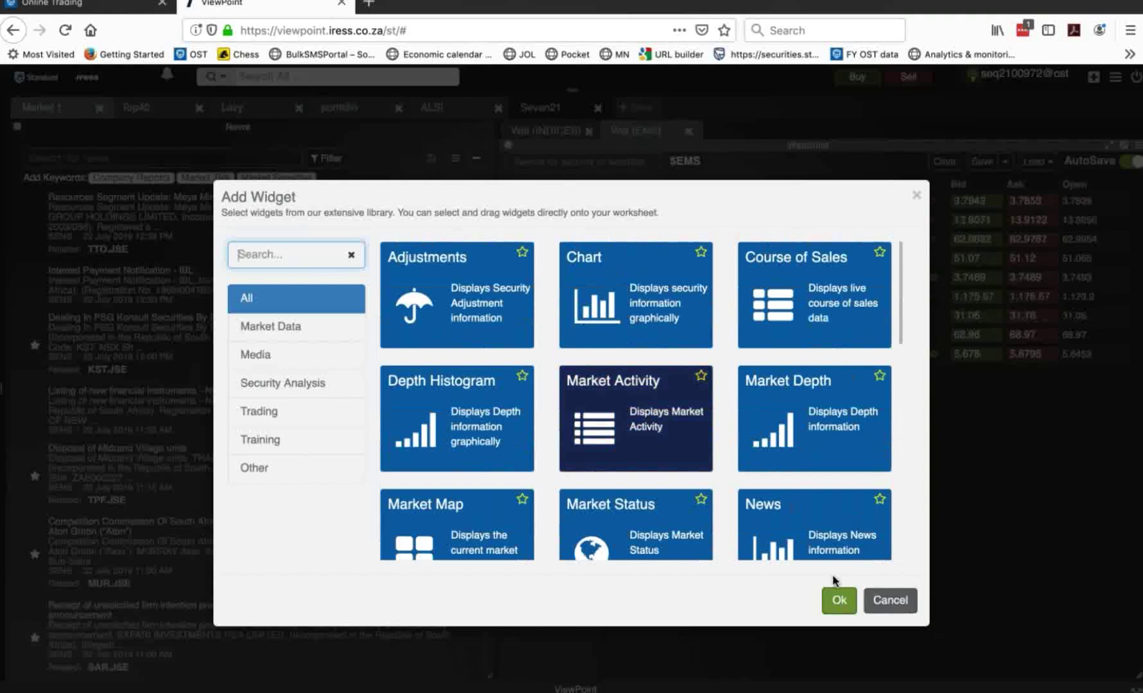
- Add Market Activity showing Large Capitalisation stocks by Top Value, sorted by MktVal largest first
{"action": "left_click", "coordinate": [839, 600]}
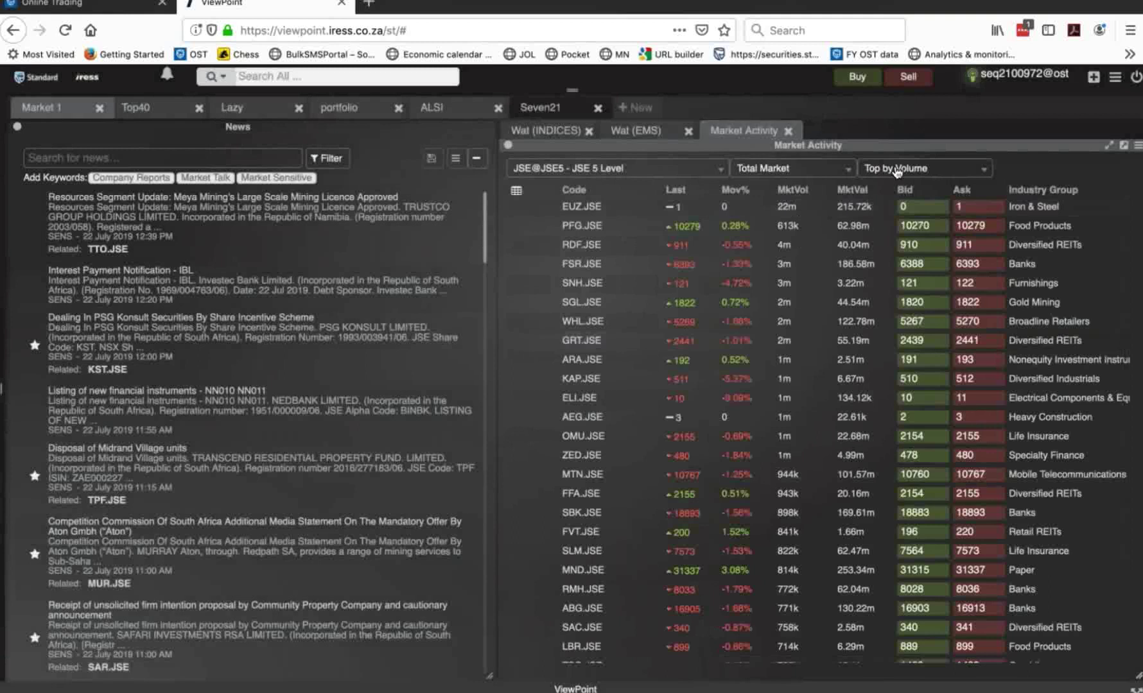
{"action": "left_click", "coordinate": [844, 171]}
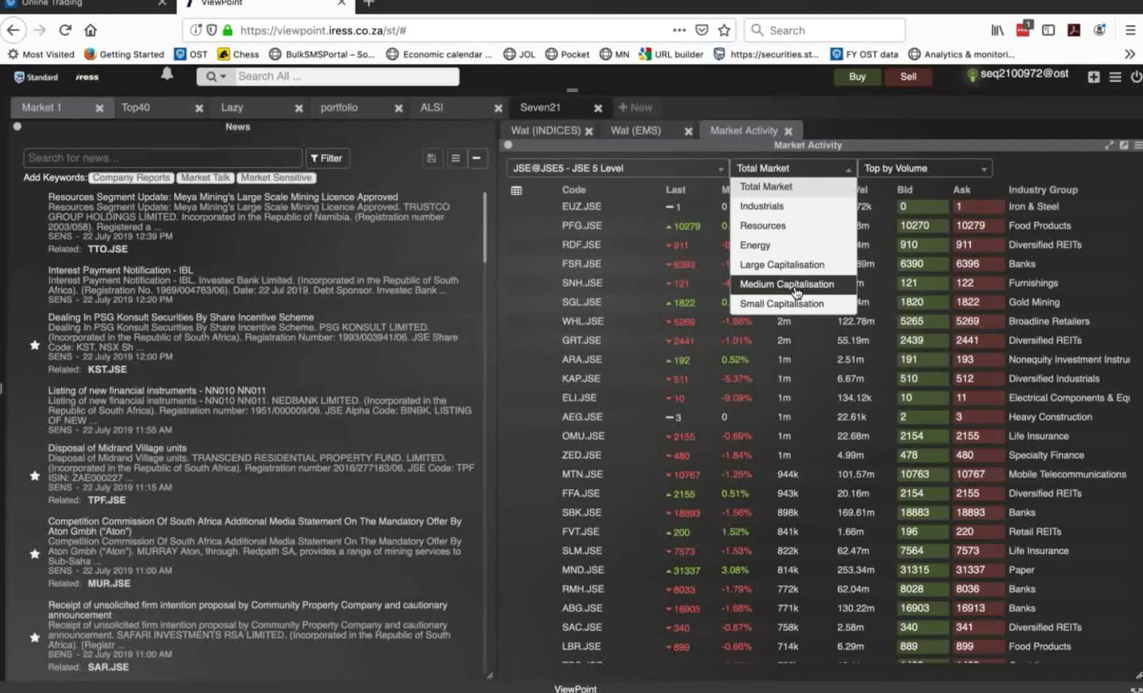
{"action": "left_click", "coordinate": [797, 266]}
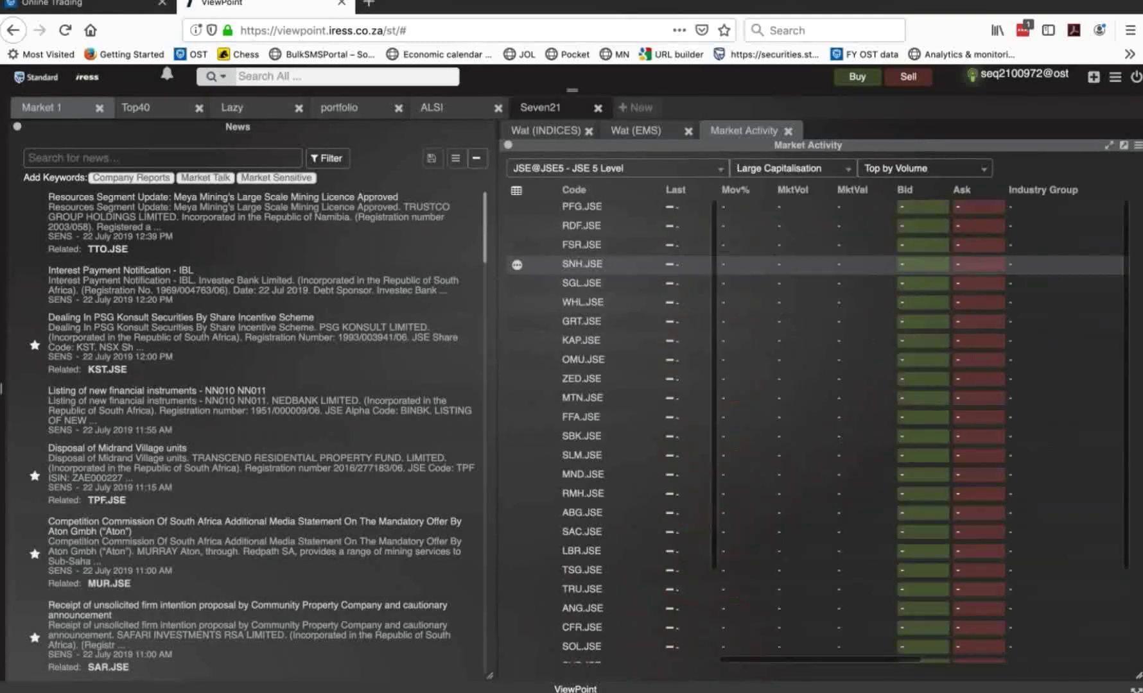
{"action": "left_click", "coordinate": [882, 172]}
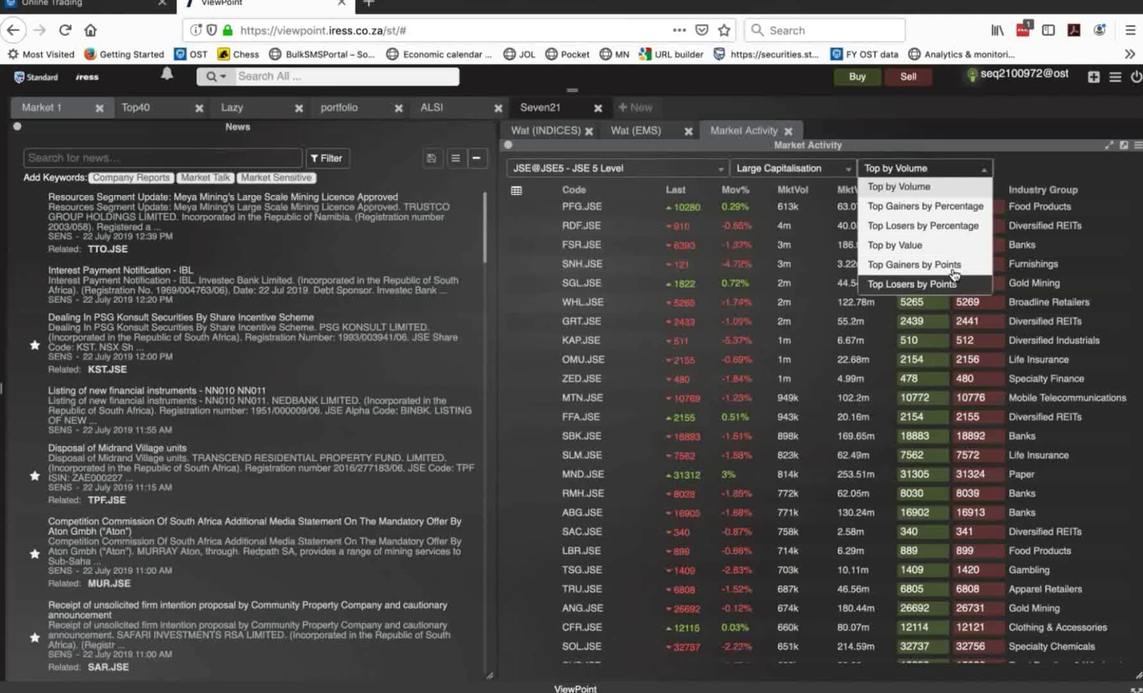
{"action": "left_click", "coordinate": [942, 249]}
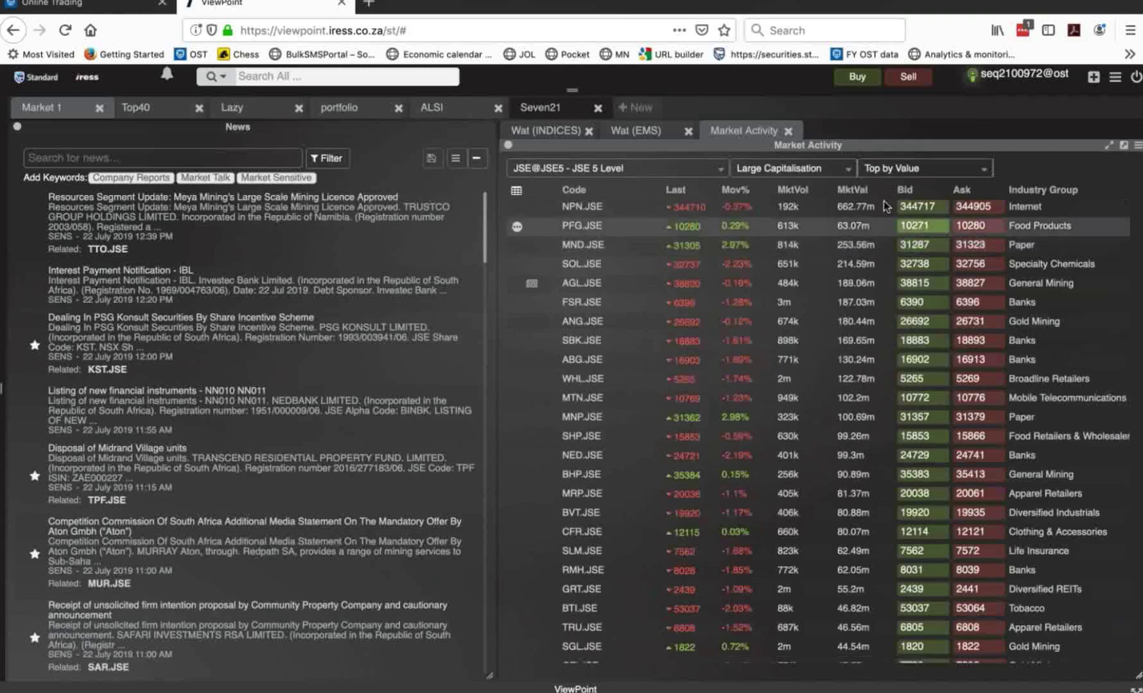
{"action": "left_click", "coordinate": [854, 190]}
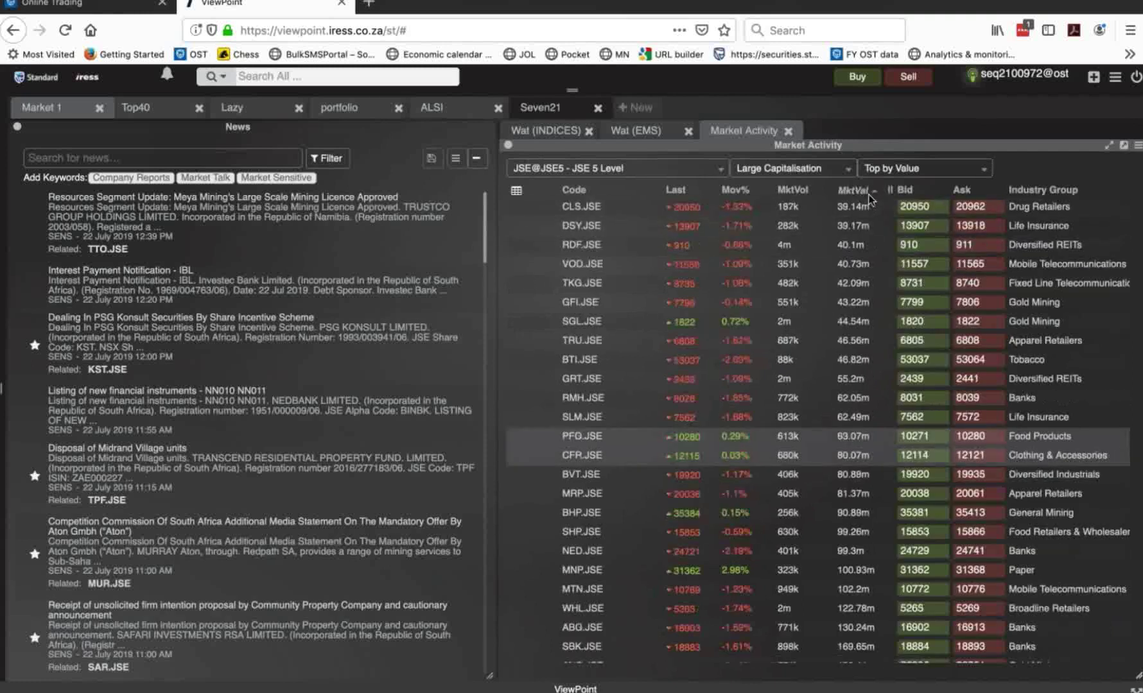
{"action": "left_click", "coordinate": [854, 190]}
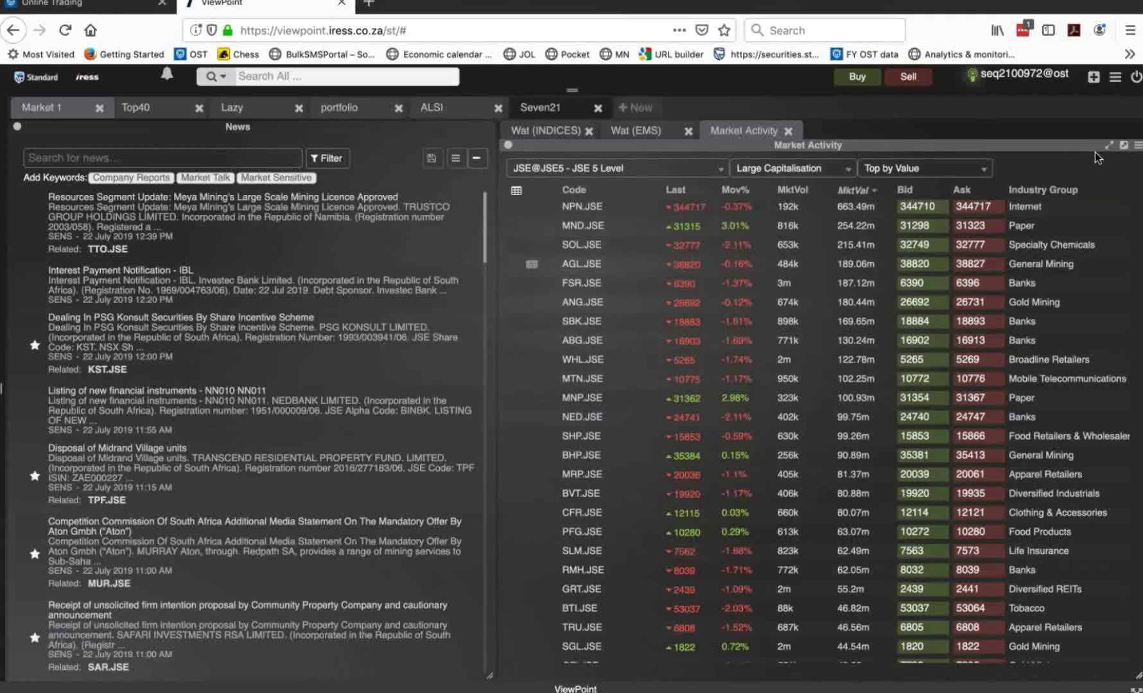
- Dismiss the Market Activity widget options and close the Market Activity tab
{"action": "left_click", "coordinate": [1137, 147]}
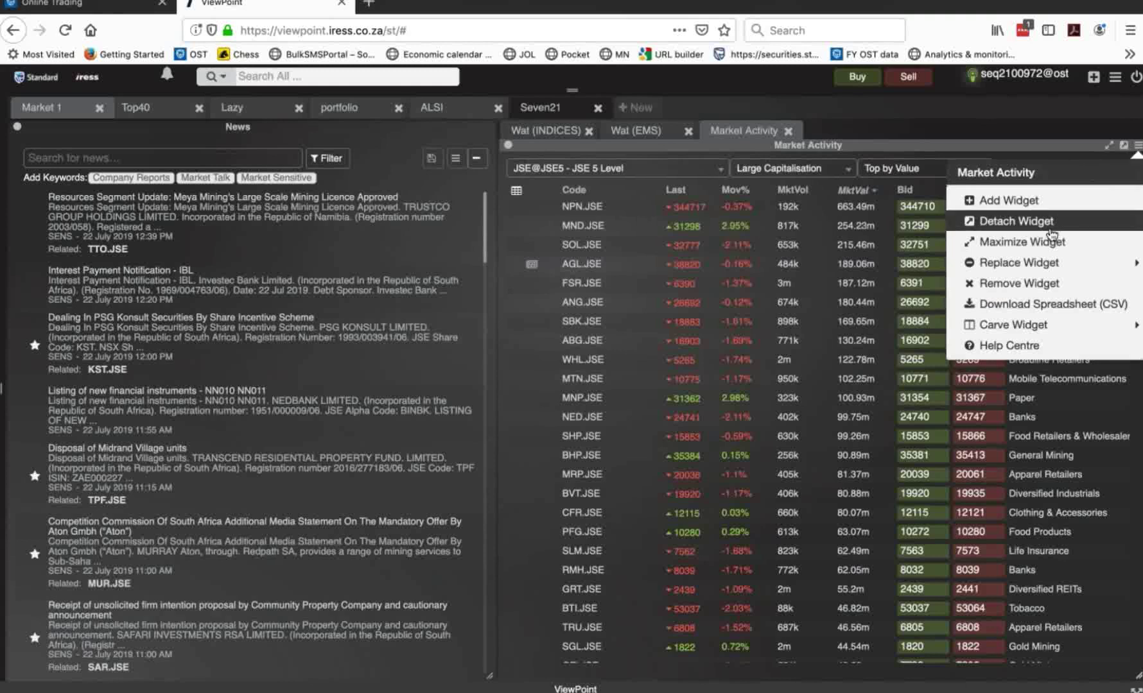
{"action": "left_click", "coordinate": [843, 135]}
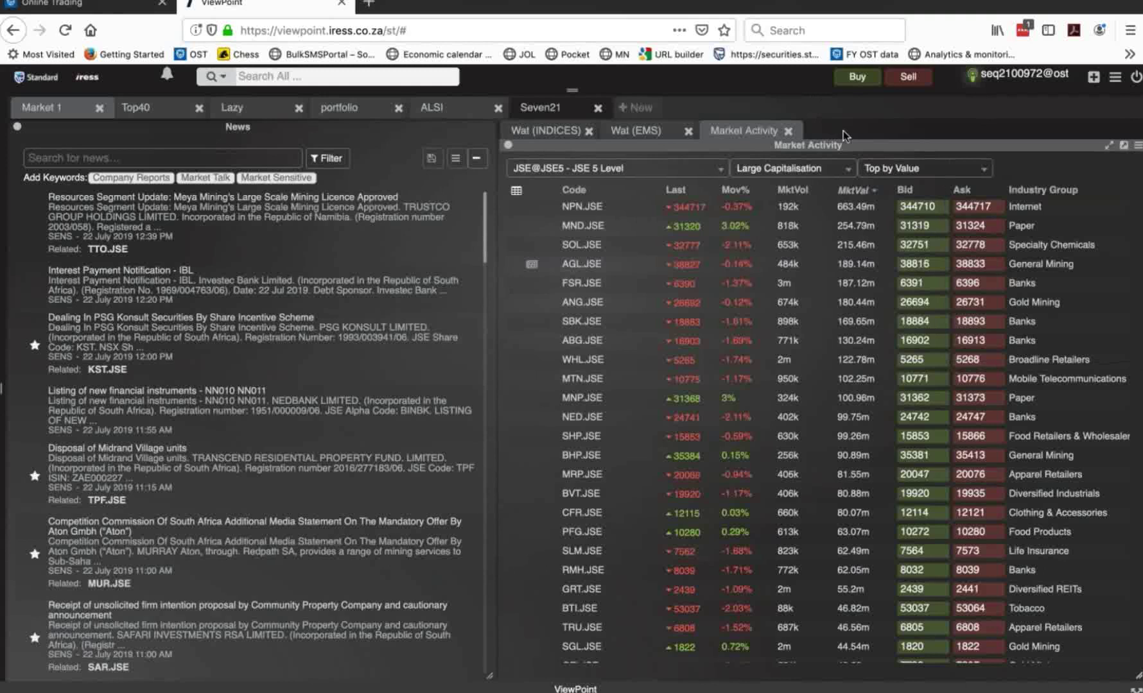
{"action": "left_click", "coordinate": [787, 131]}
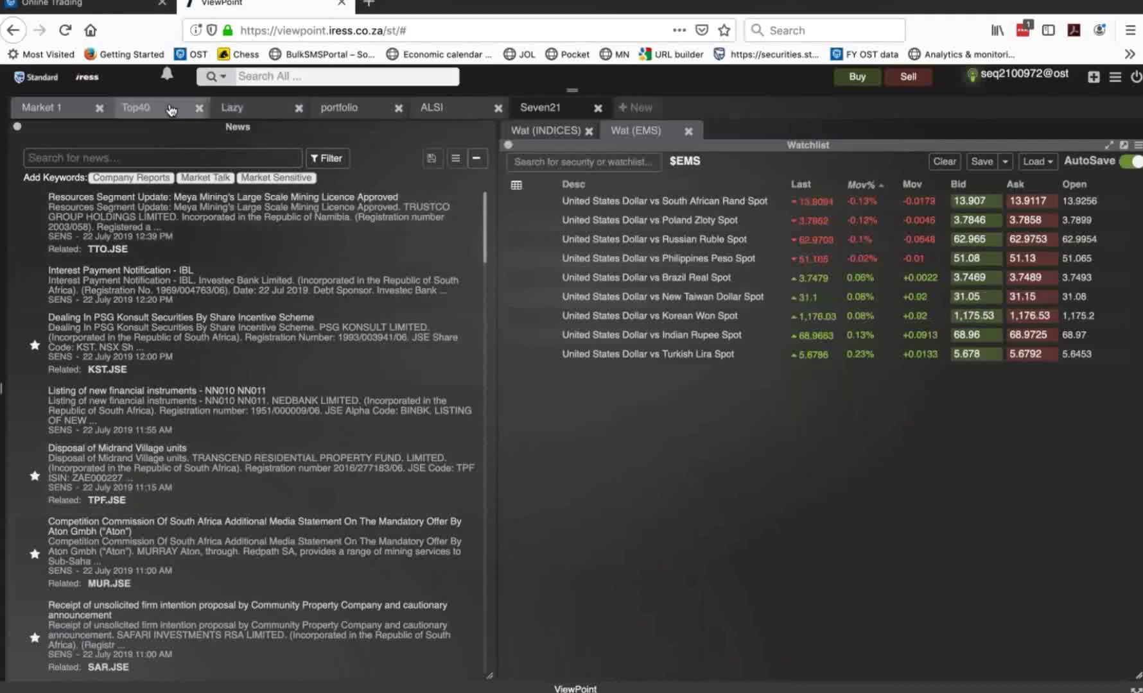
- In the Top40 workspace, search watchlist code /J200, edit it to /J201, and dismiss results
{"action": "left_click", "coordinate": [172, 111]}
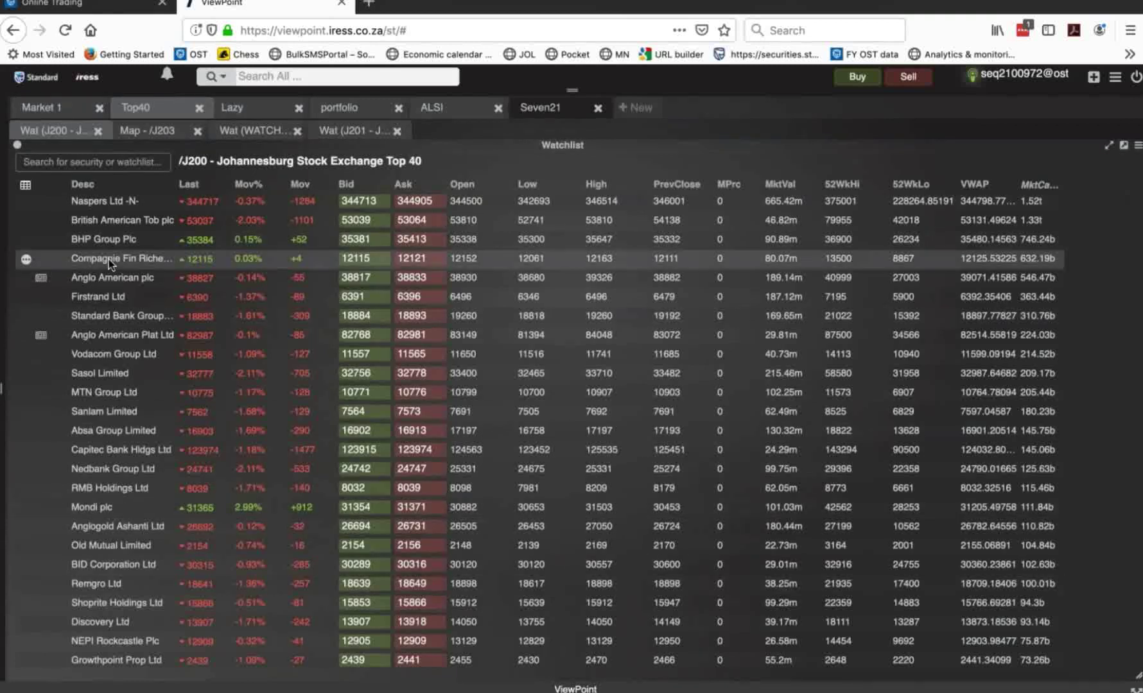
{"action": "left_click", "coordinate": [108, 163]}
{"action": "type", "text": "/J"}
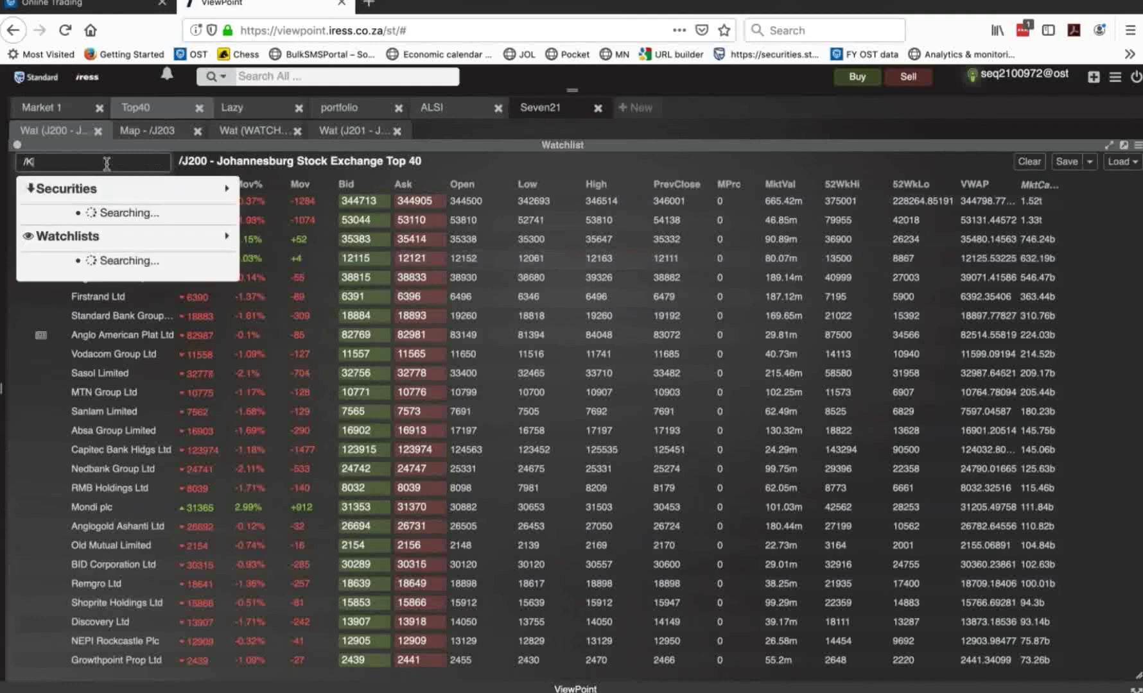
{"action": "type", "text": "200"}
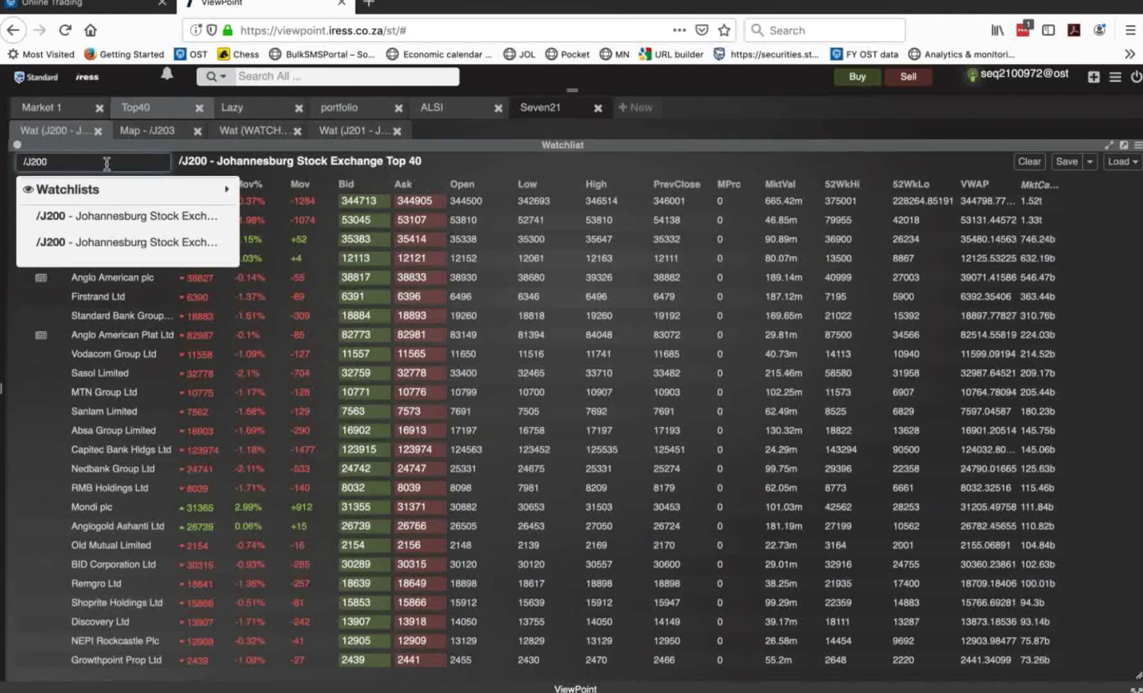
{"action": "key", "text": "BackSpace"}
{"action": "type", "text": "1"}
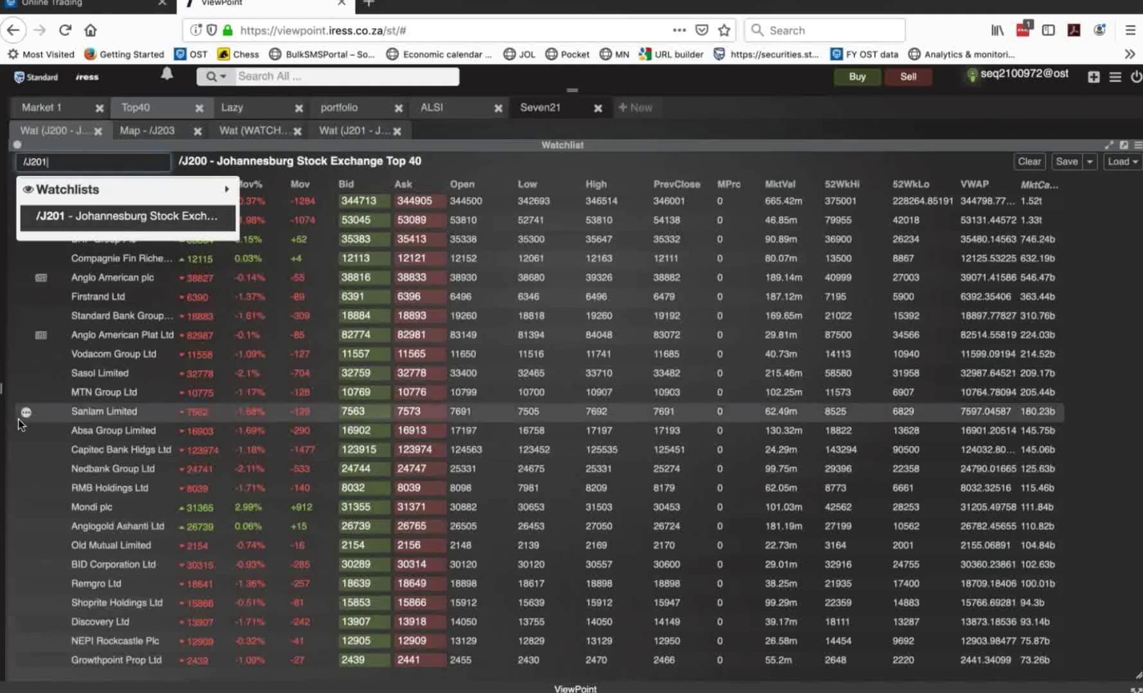
{"action": "left_click", "coordinate": [18, 420]}
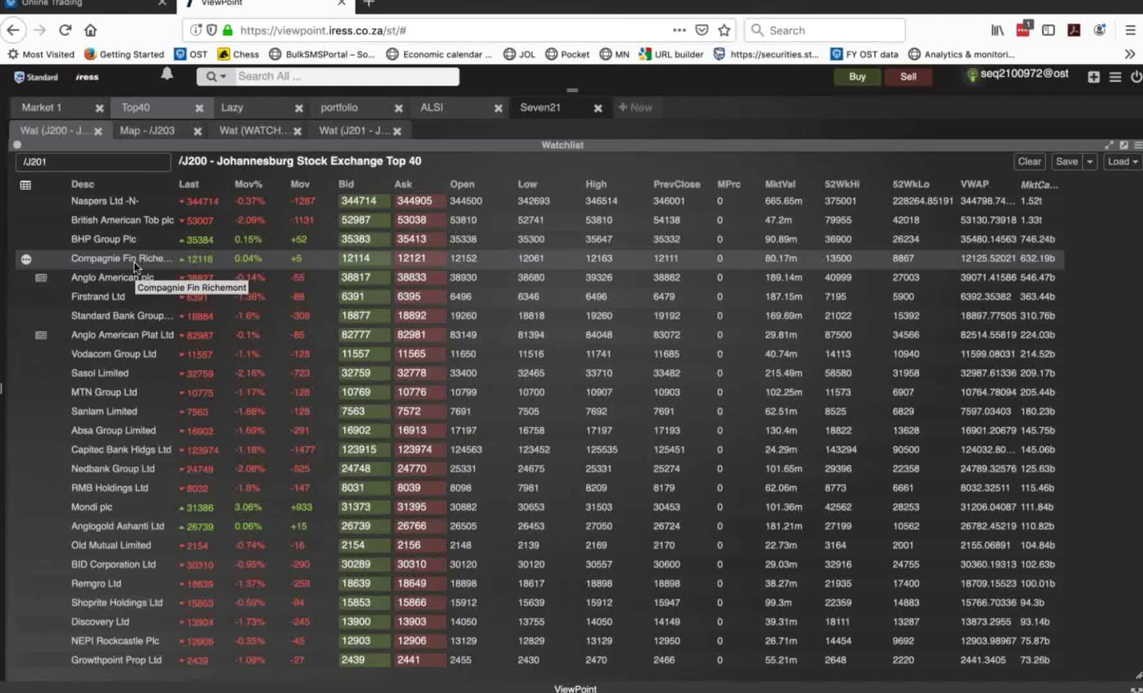
- Sort the Top 40 watchlist by Mov% descending so Mondi Ltd leads
{"action": "left_click", "coordinate": [258, 185]}
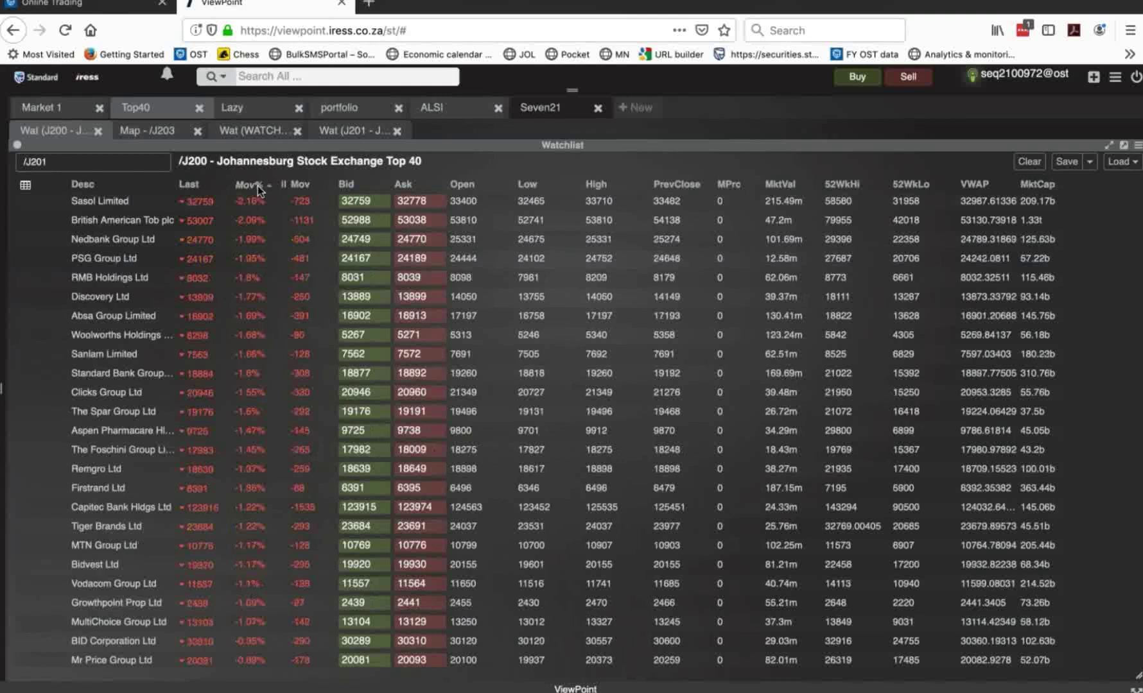
{"action": "left_click", "coordinate": [257, 185]}
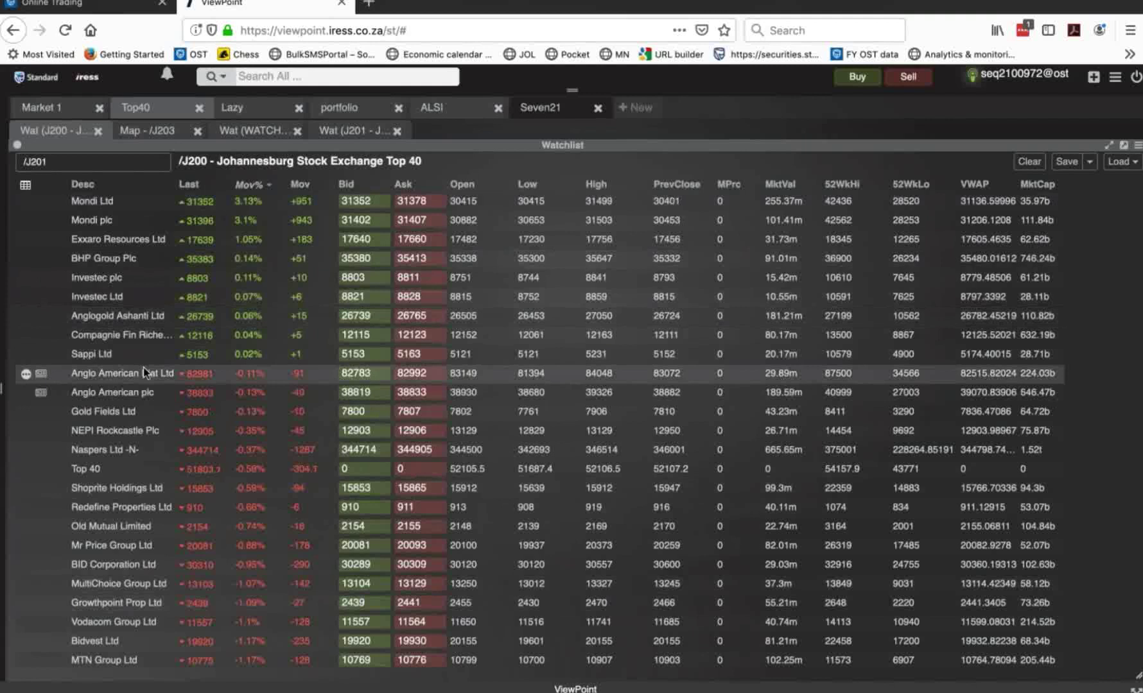
- View the AMS.JSE news for Anglo American Platinum, then close the News window
{"action": "left_click", "coordinate": [42, 376]}
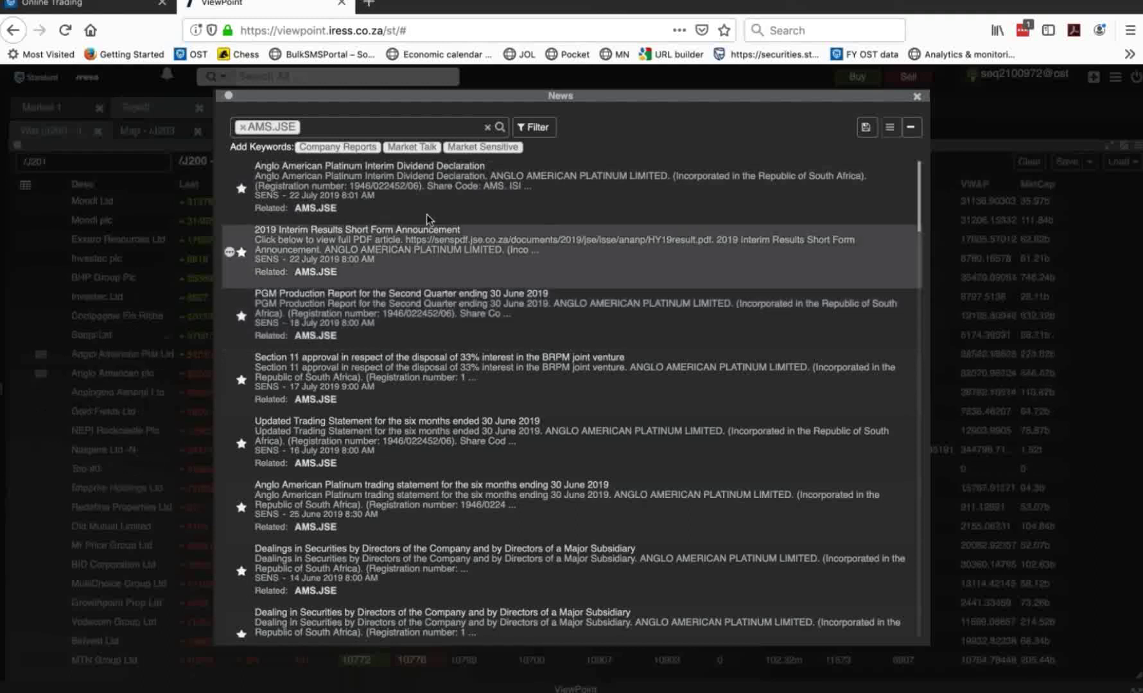
{"action": "left_click", "coordinate": [917, 96]}
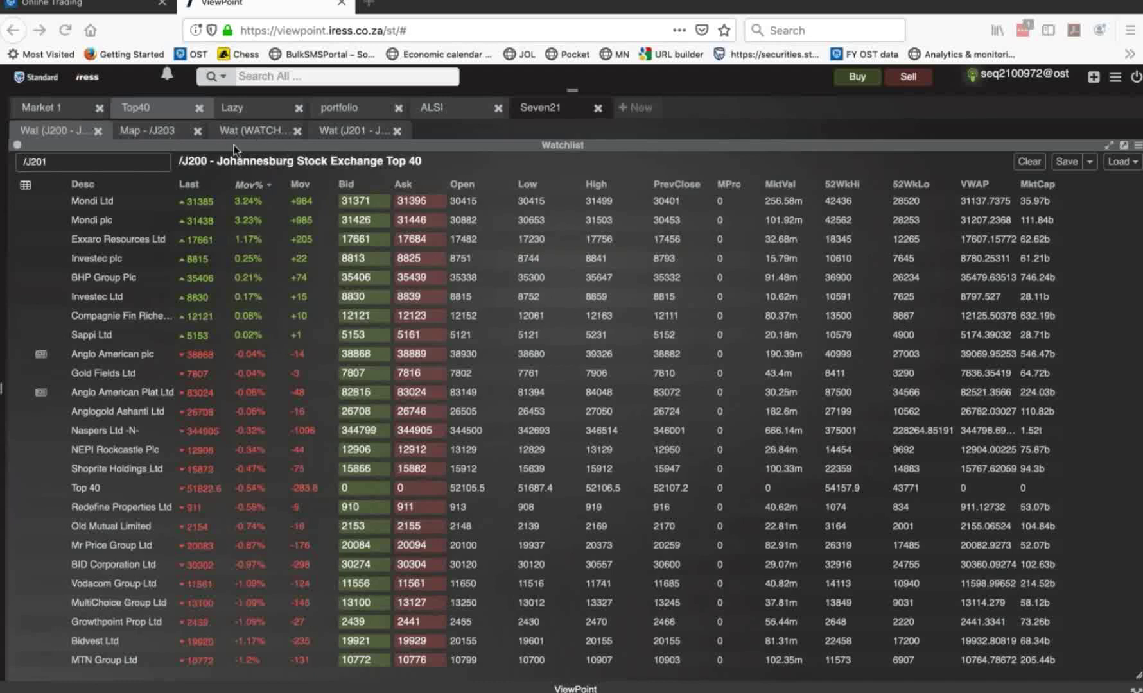
- Check the J201 mid-cap list, return to $WATCH_LIST, and view then close the MUR.JSE news
{"action": "left_click", "coordinate": [353, 130]}
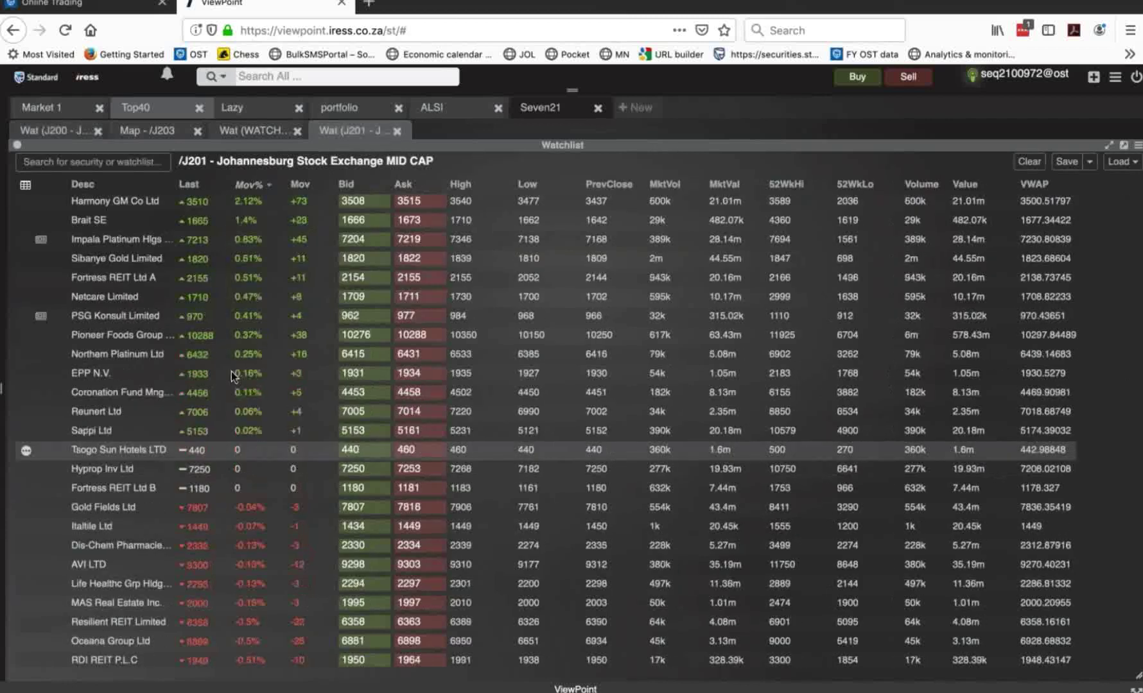
{"action": "left_click", "coordinate": [250, 130]}
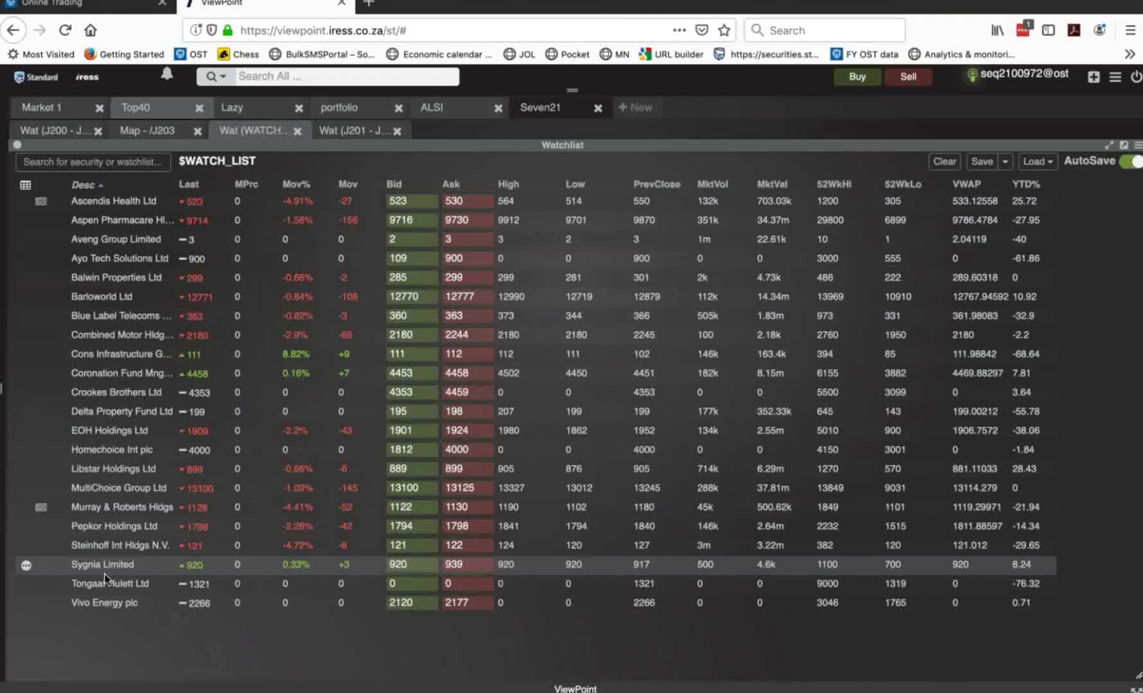
{"action": "left_click", "coordinate": [41, 508]}
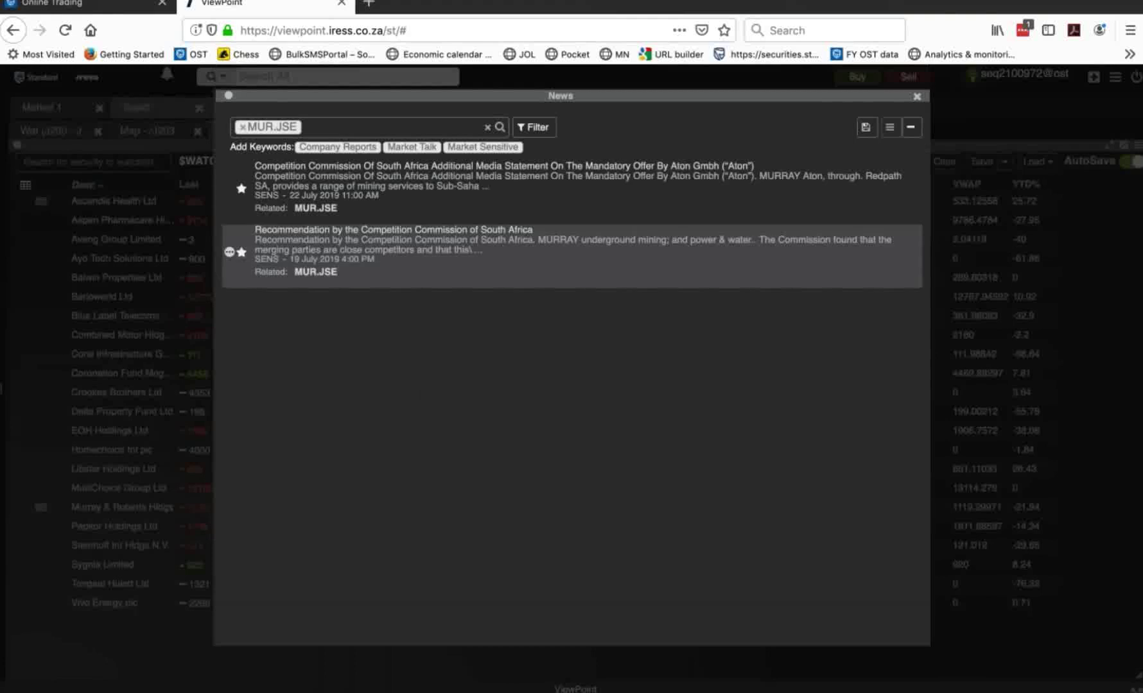
{"action": "left_click", "coordinate": [918, 97]}
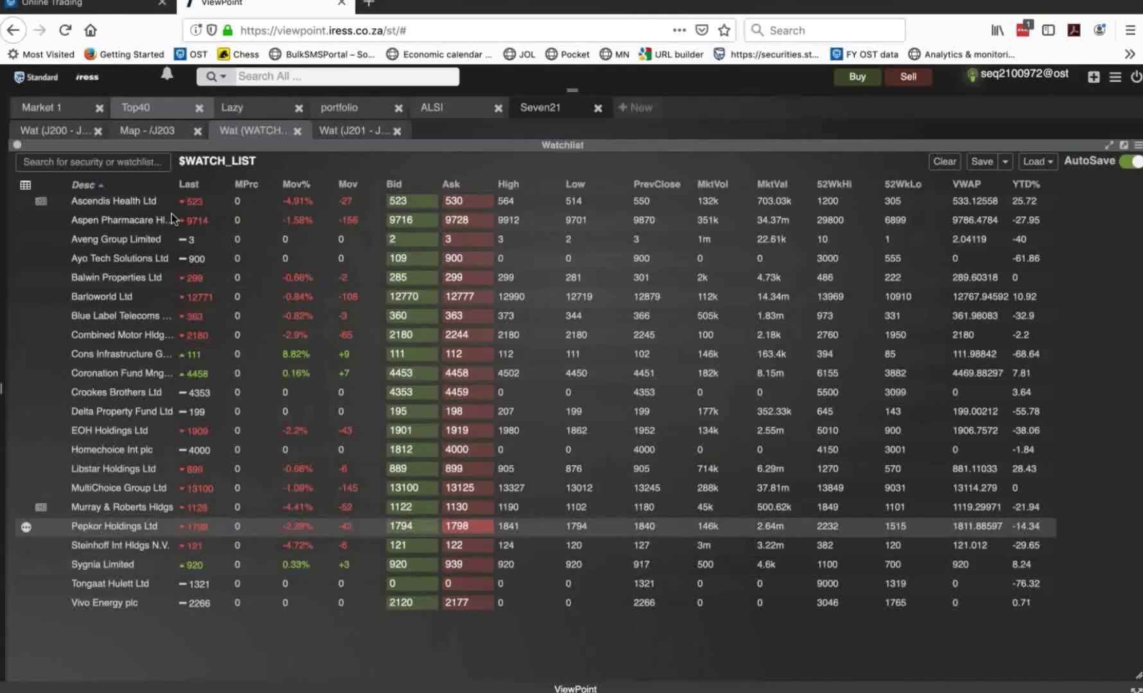
- Show the /J203 market map with tiles coloured and sized by Mov%
{"action": "left_click", "coordinate": [161, 134]}
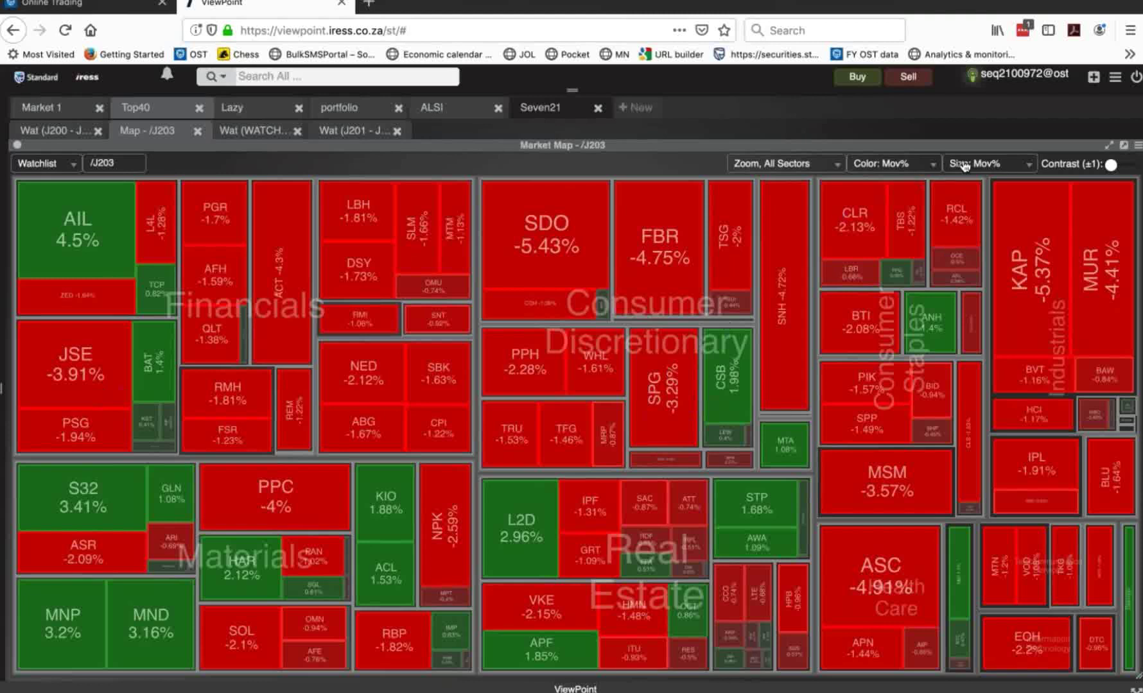
- Size map tiles by SOD MktCap, then revert to Mov% with colouring unchanged
{"action": "left_click", "coordinate": [997, 166]}
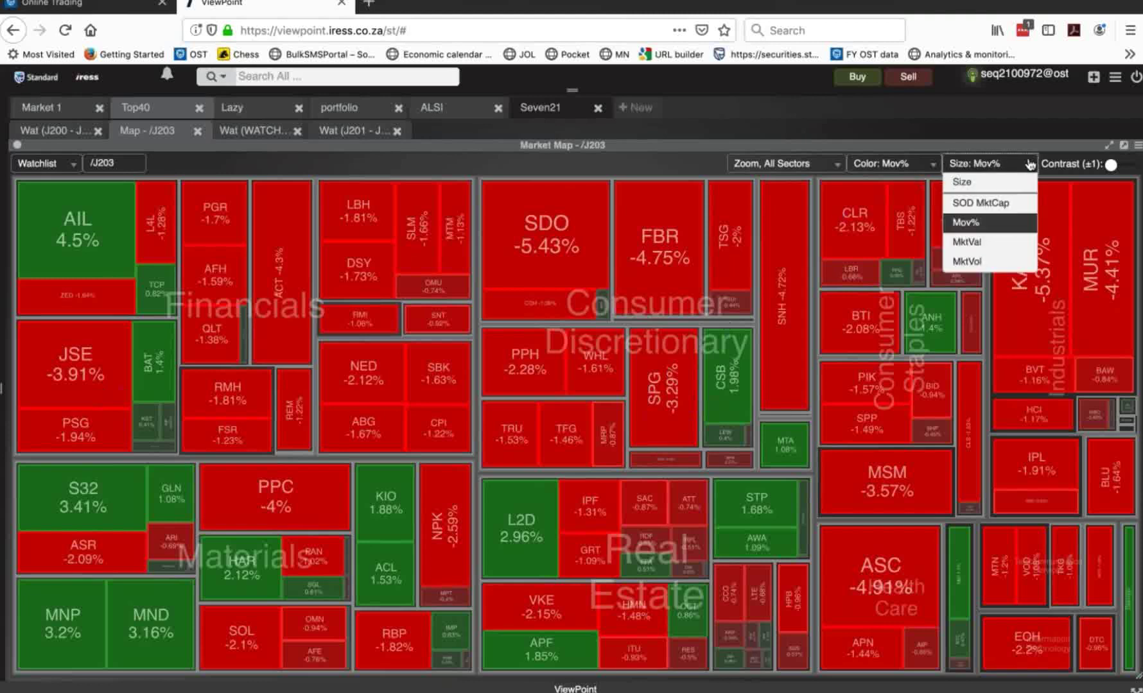
{"action": "left_click", "coordinate": [1005, 204]}
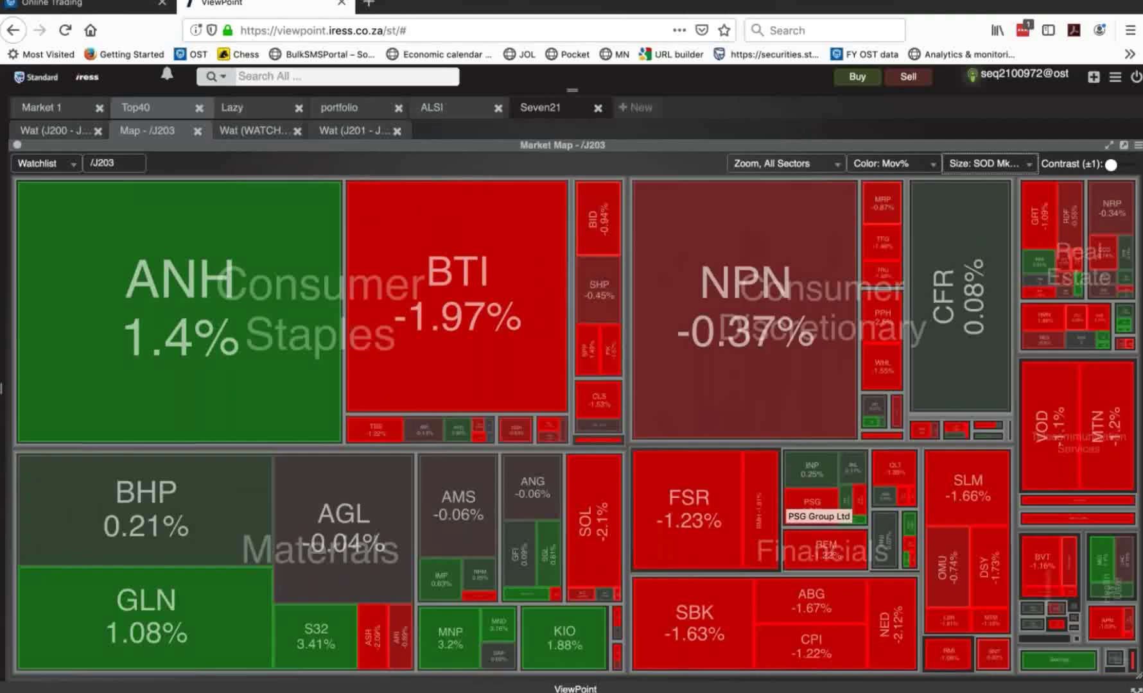
{"action": "left_click", "coordinate": [982, 168]}
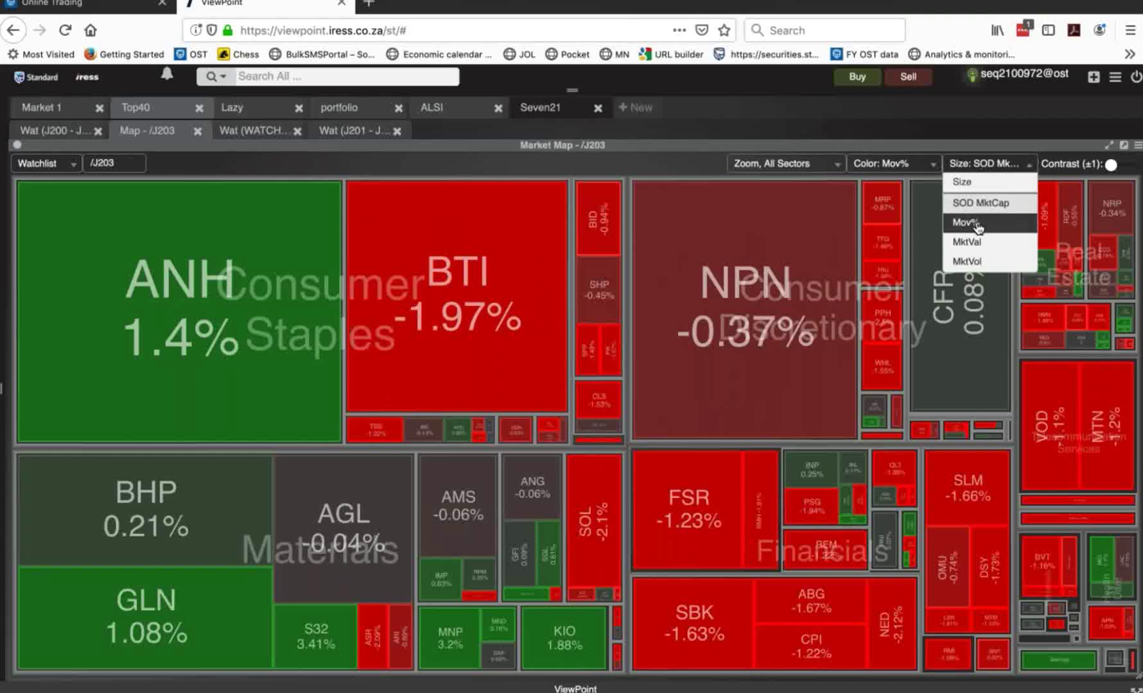
{"action": "left_click", "coordinate": [977, 224]}
{"action": "left_click", "coordinate": [1008, 171]}
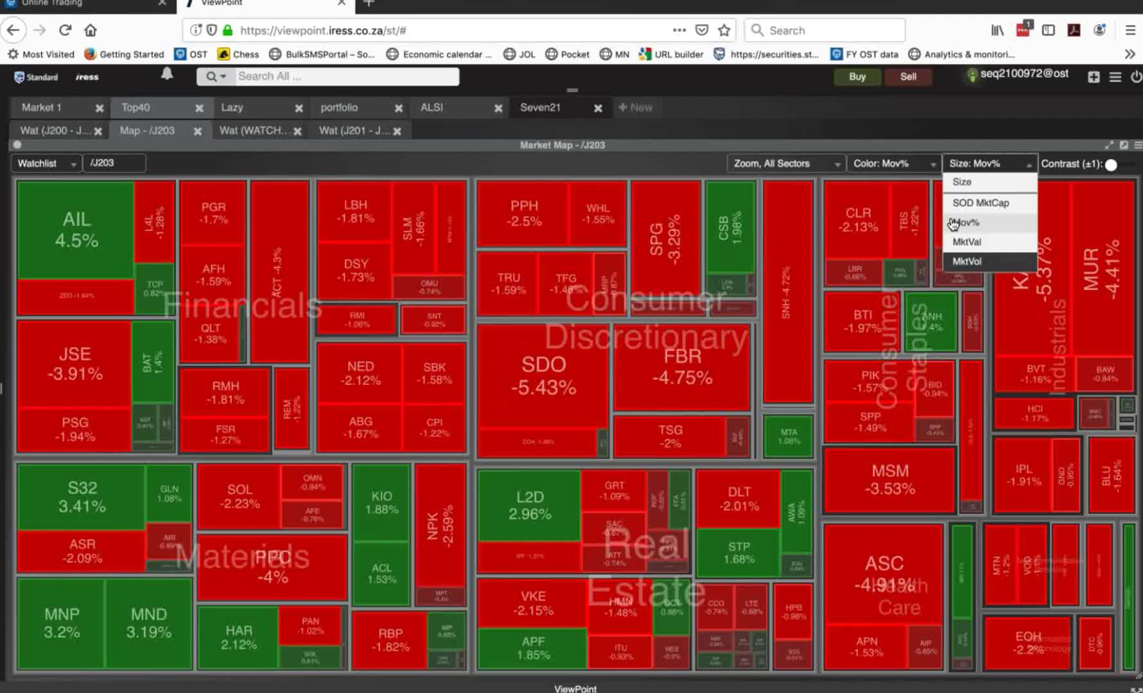
{"action": "left_click", "coordinate": [908, 165]}
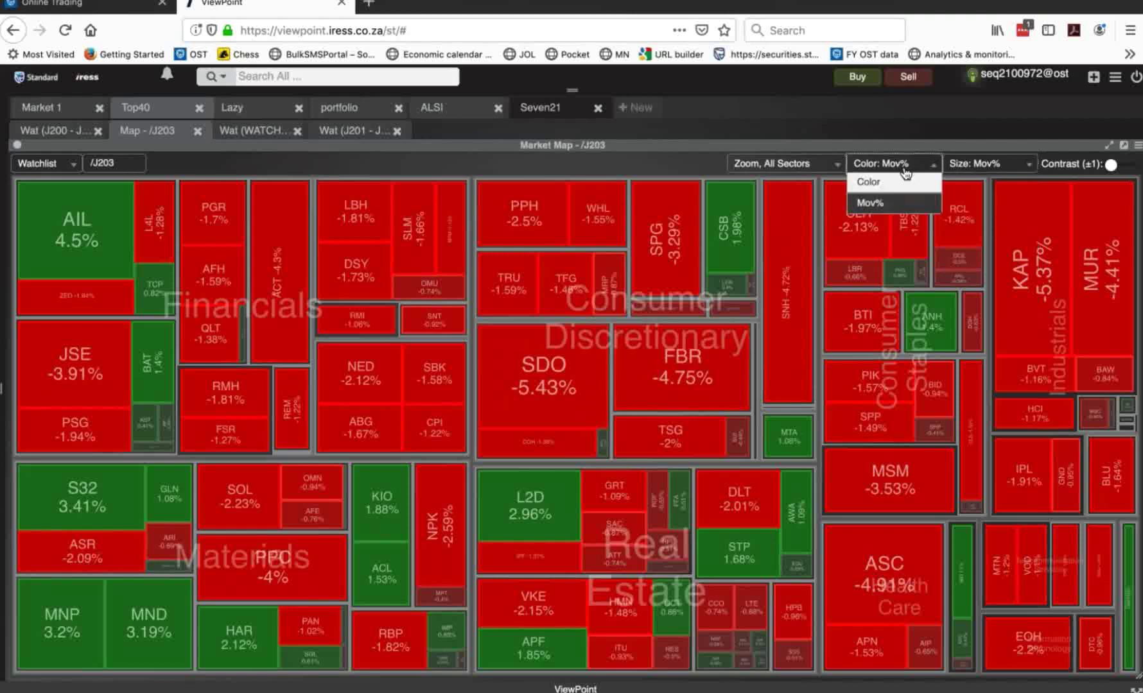
{"action": "left_click", "coordinate": [664, 163]}
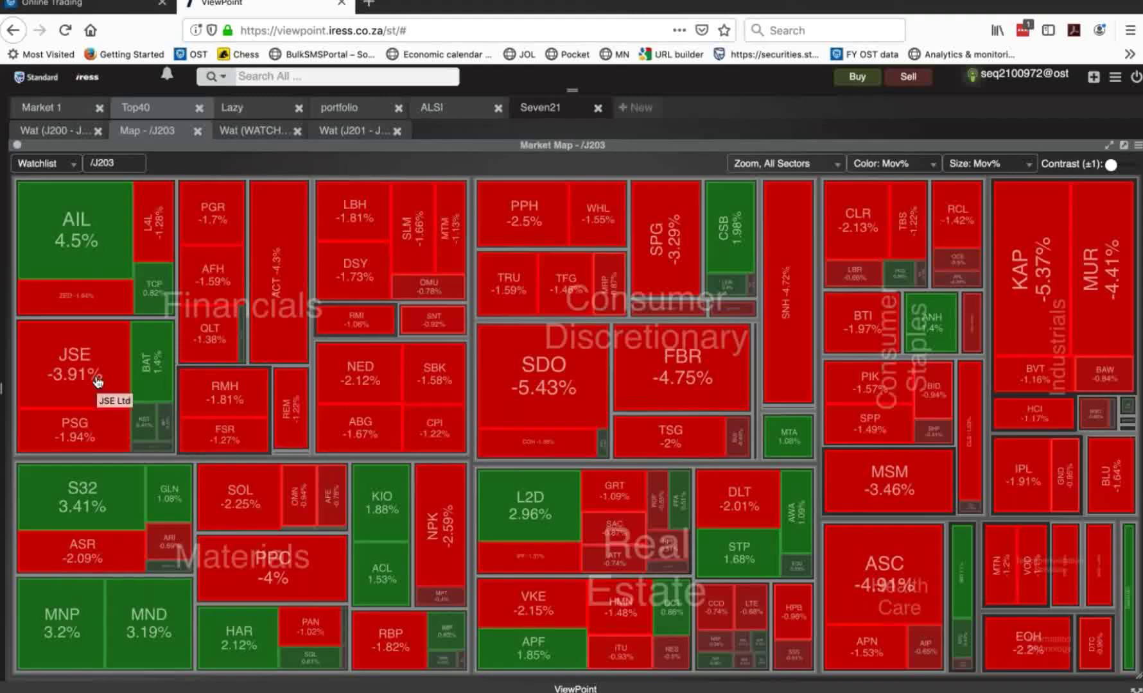
- Highlight and clear the AIL Financials tile, then switch to the Lazy workspace
{"action": "left_click", "coordinate": [77, 226]}
{"action": "left_click", "coordinate": [77, 226]}
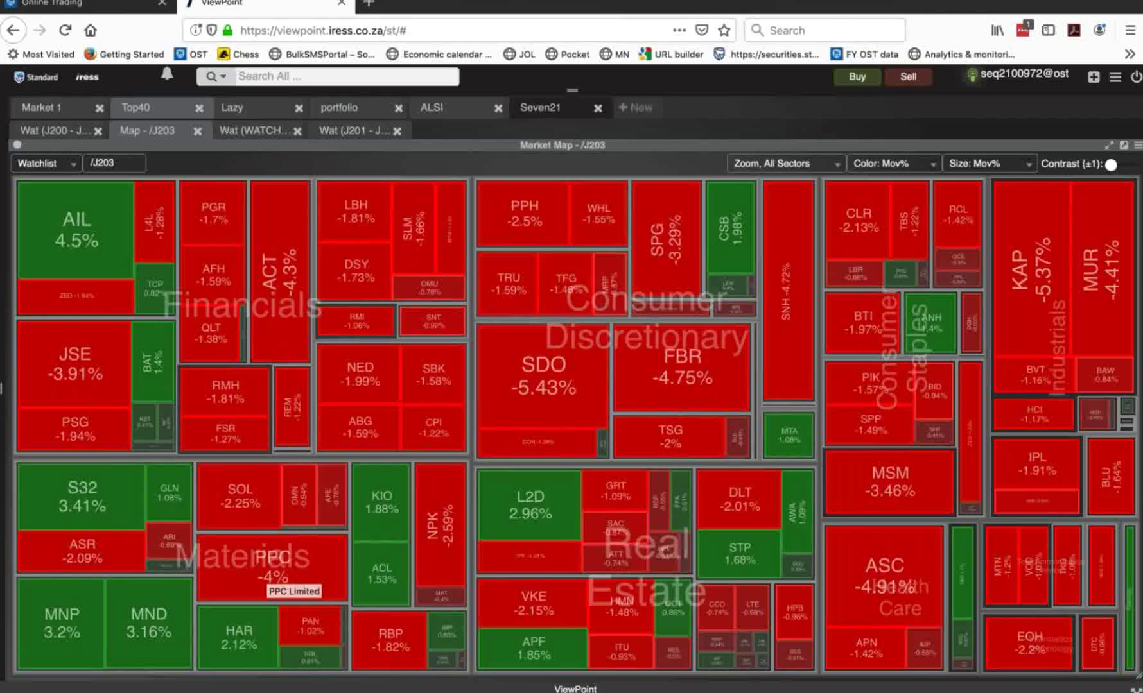
{"action": "left_click", "coordinate": [254, 108]}
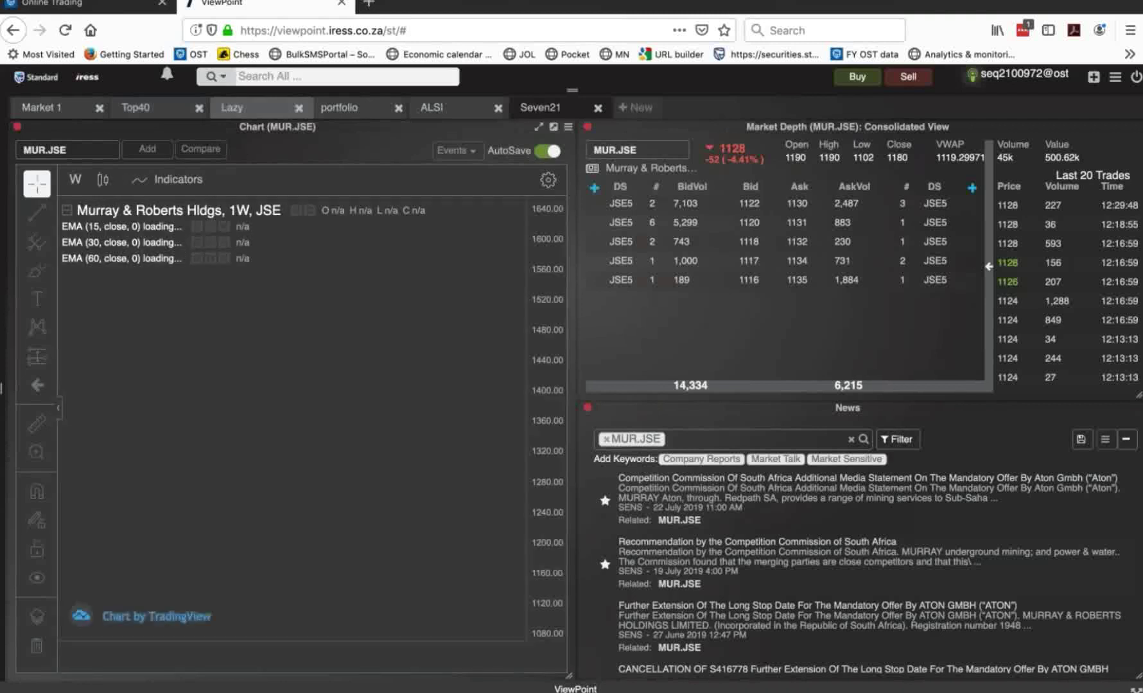
- Hide the chart's drawing tools and load SP500 into the depth panel
{"action": "left_click", "coordinate": [58, 406]}
{"action": "left_click", "coordinate": [615, 154]}
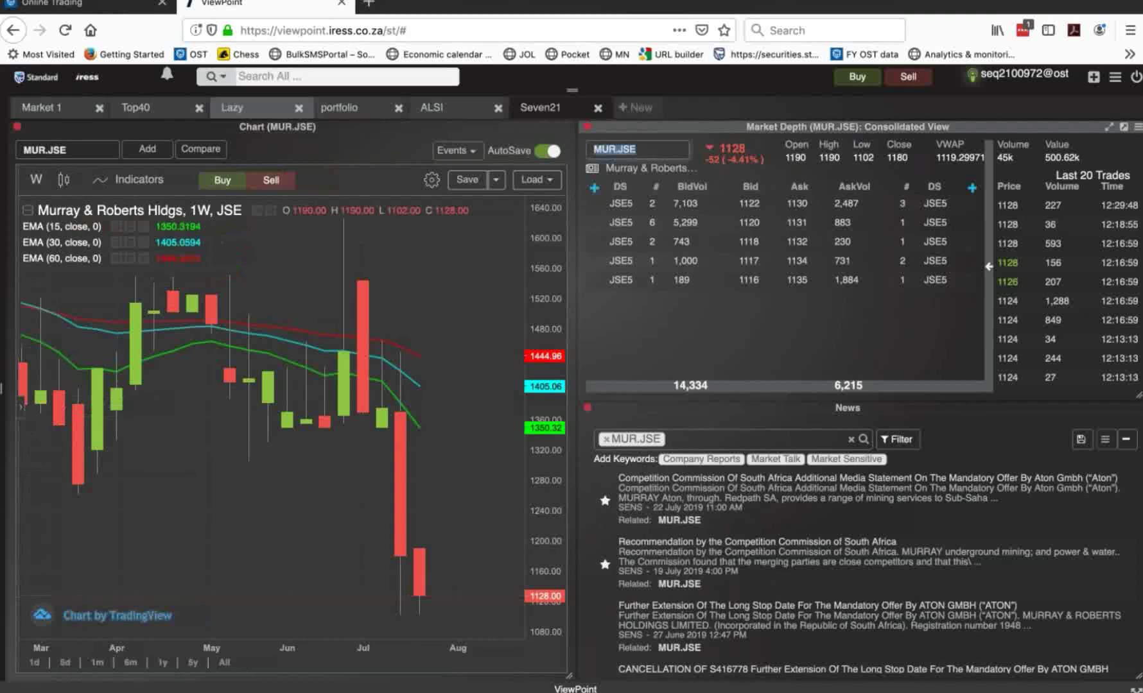
{"action": "type", "text": "SP500"}
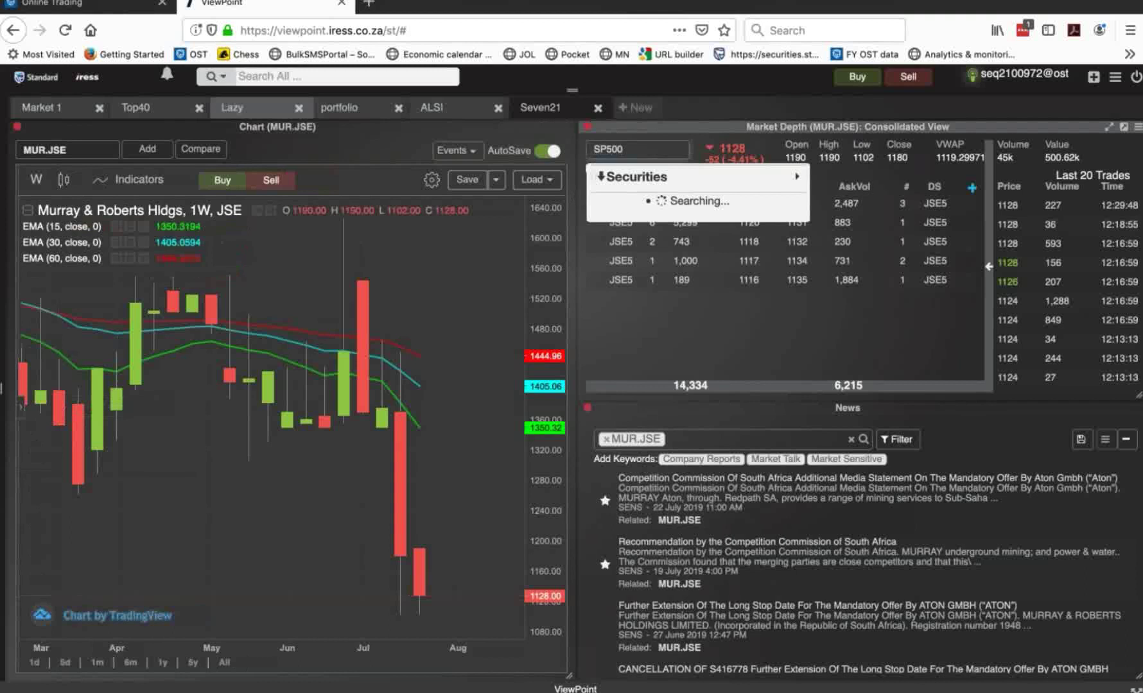
{"action": "key", "text": "Return"}
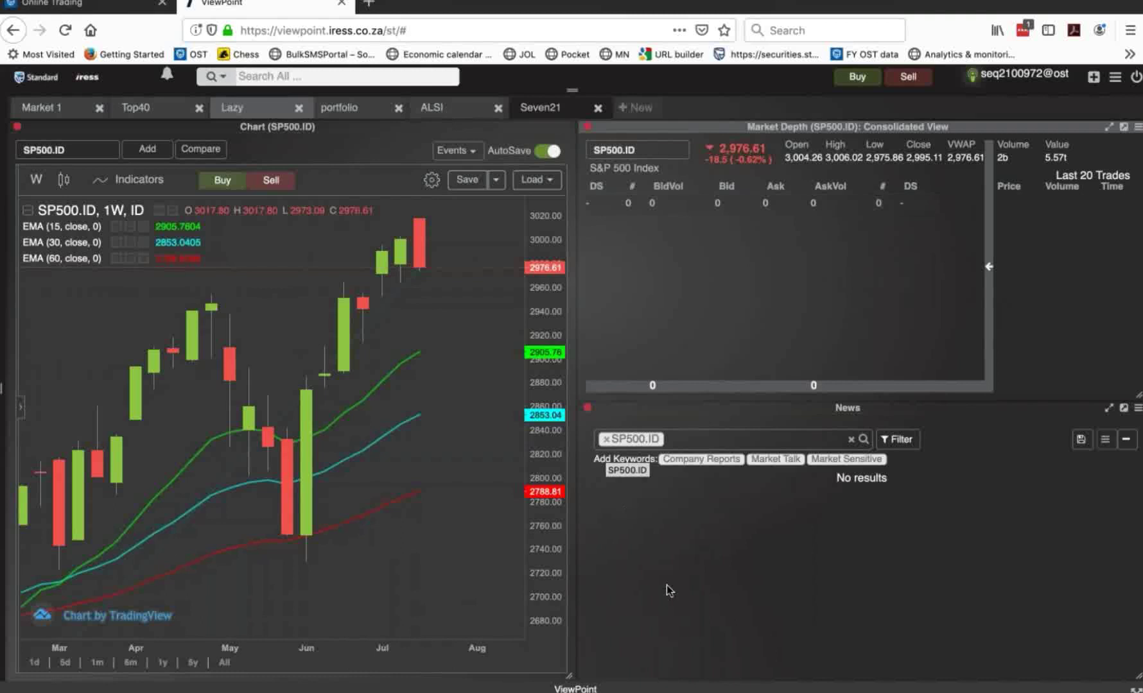
- Load MUR.JSE back into the depth panel and switch the chart to 1-day candles
{"action": "left_click", "coordinate": [613, 149]}
{"action": "type", "text": "MUR"}
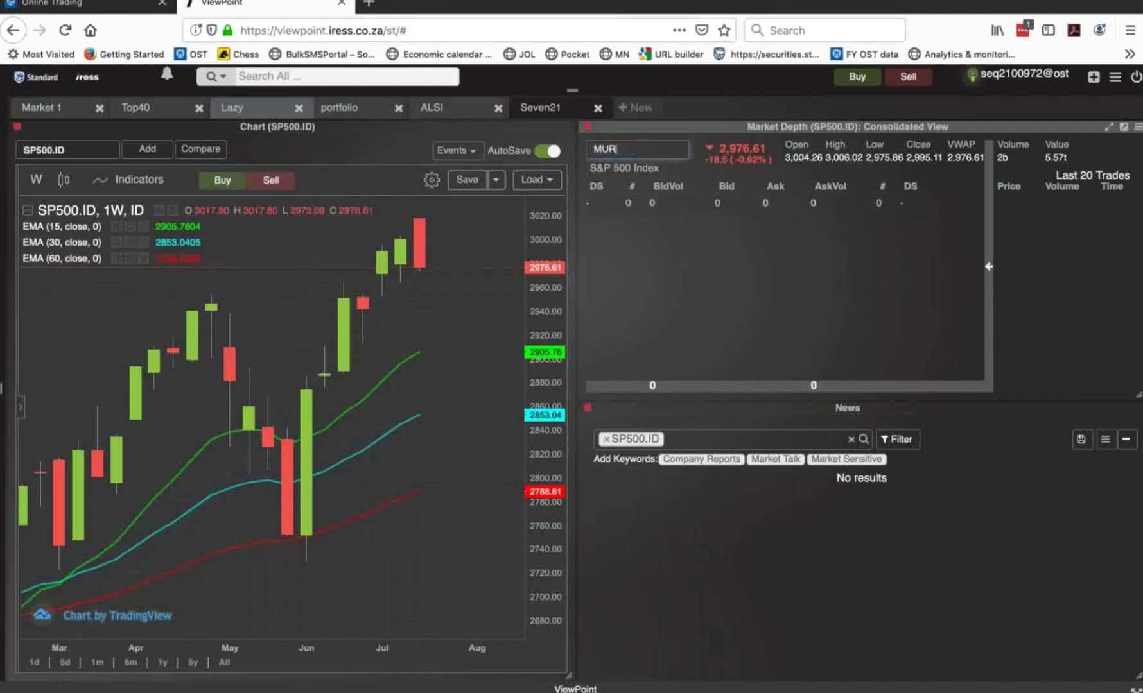
{"action": "left_click", "coordinate": [618, 201]}
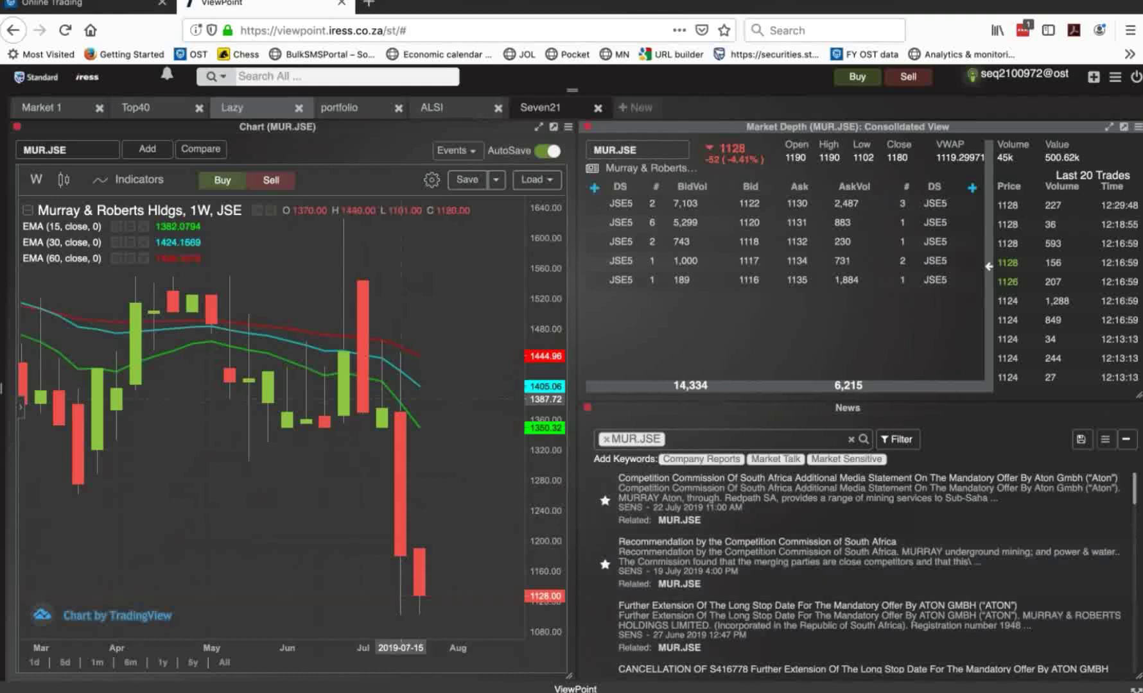
{"action": "left_click", "coordinate": [37, 180]}
{"action": "left_click", "coordinate": [51, 414]}
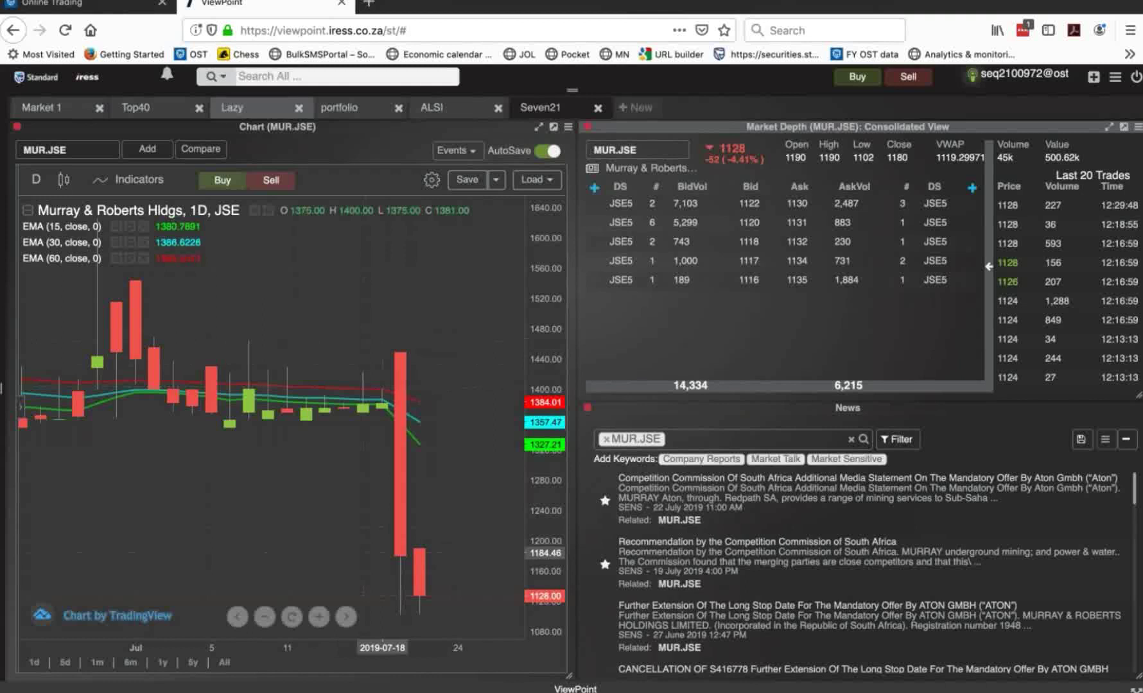
- Load AMS.JSE, Anglo American Platinum, into the linked chart, depth and news
{"action": "left_click", "coordinate": [639, 149]}
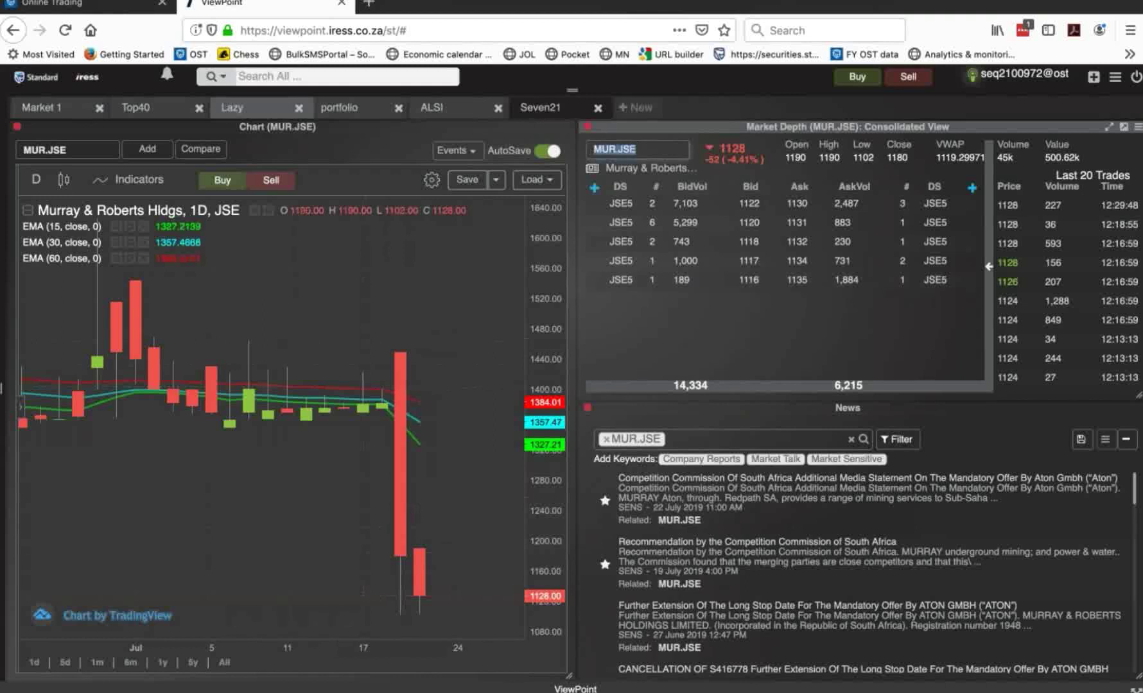
{"action": "type", "text": "AMS"}
{"action": "key", "text": "Return"}
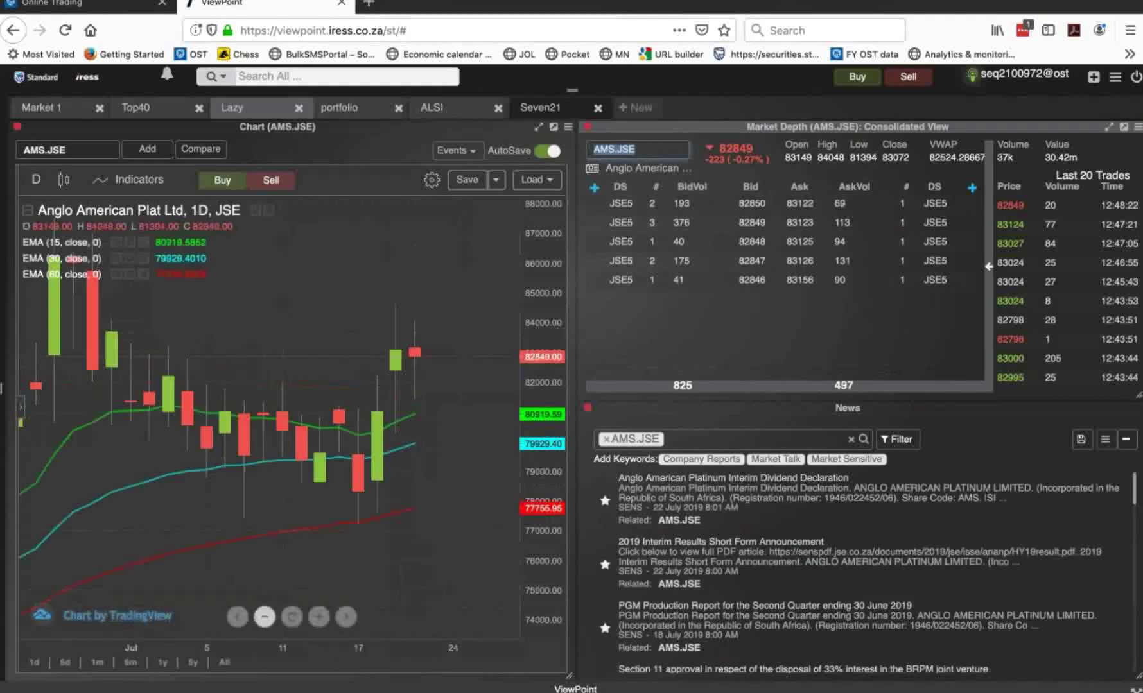
- Zoom the AMS.JSE chart out to show history since late 2017
{"action": "left_click", "coordinate": [264, 617]}
{"action": "left_click", "coordinate": [265, 616]}
{"action": "left_click", "coordinate": [264, 617]}
{"action": "left_click", "coordinate": [264, 616]}
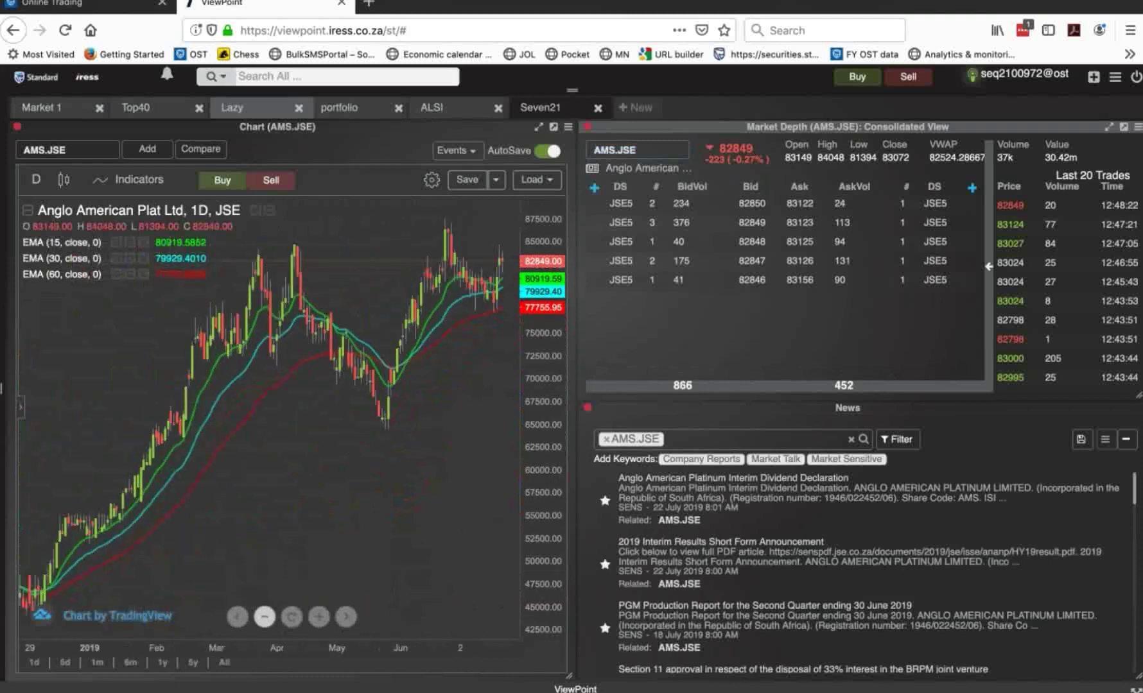
{"action": "left_click", "coordinate": [265, 617]}
{"action": "left_click", "coordinate": [265, 617]}
{"action": "left_click", "coordinate": [264, 617]}
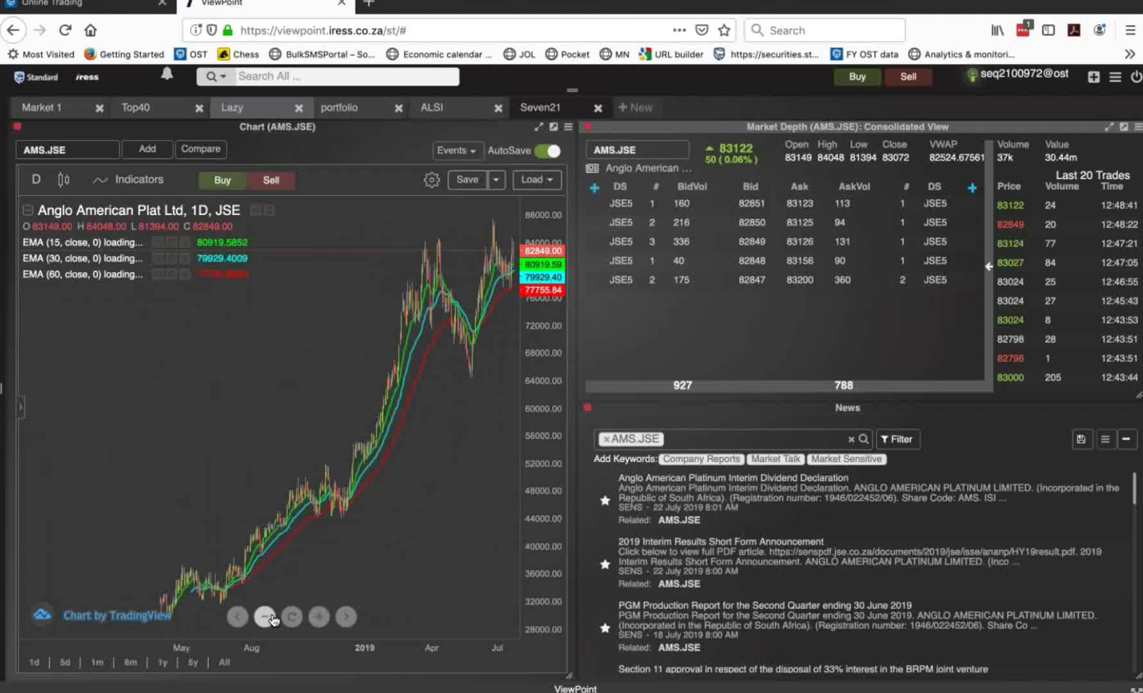
{"action": "left_click", "coordinate": [265, 617]}
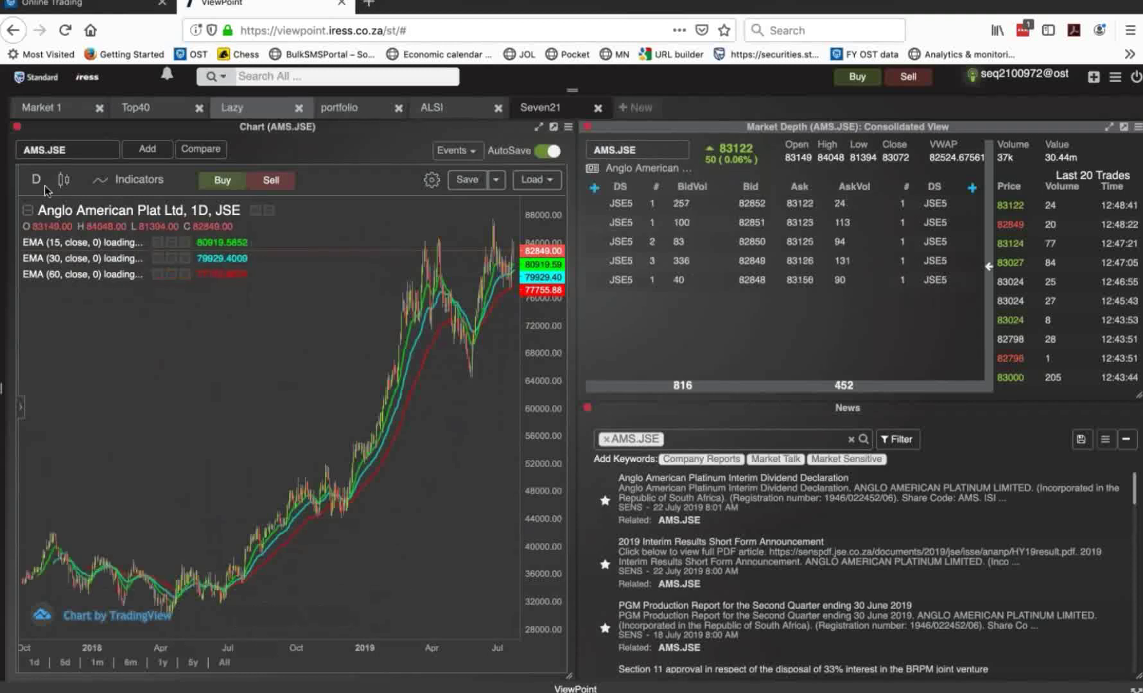
- Switch the chart to weekly candles, zoom out, then change to monthly candles
{"action": "left_click", "coordinate": [35, 182]}
{"action": "left_click", "coordinate": [48, 442]}
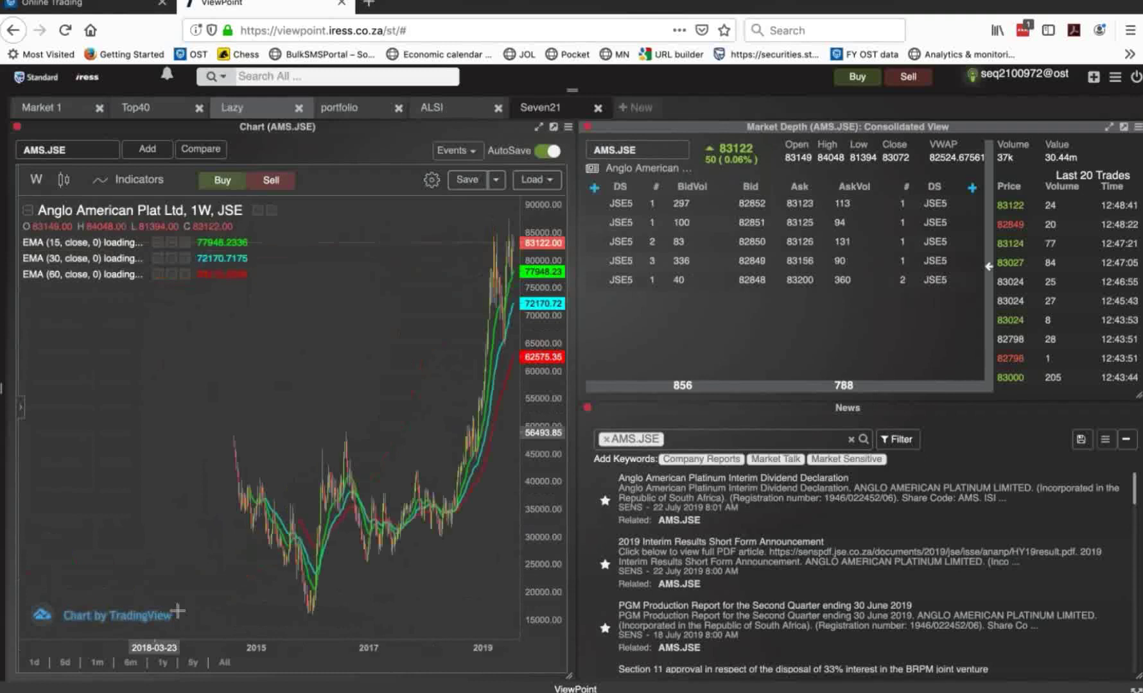
{"action": "left_click", "coordinate": [264, 617]}
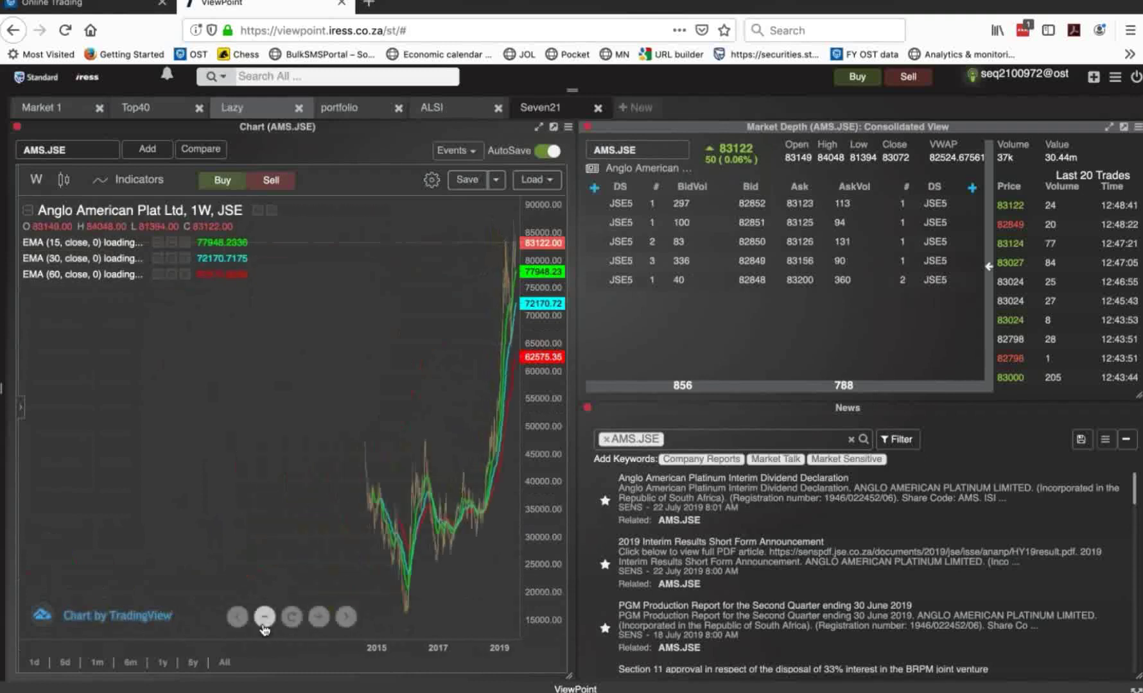
{"action": "left_click", "coordinate": [224, 663]}
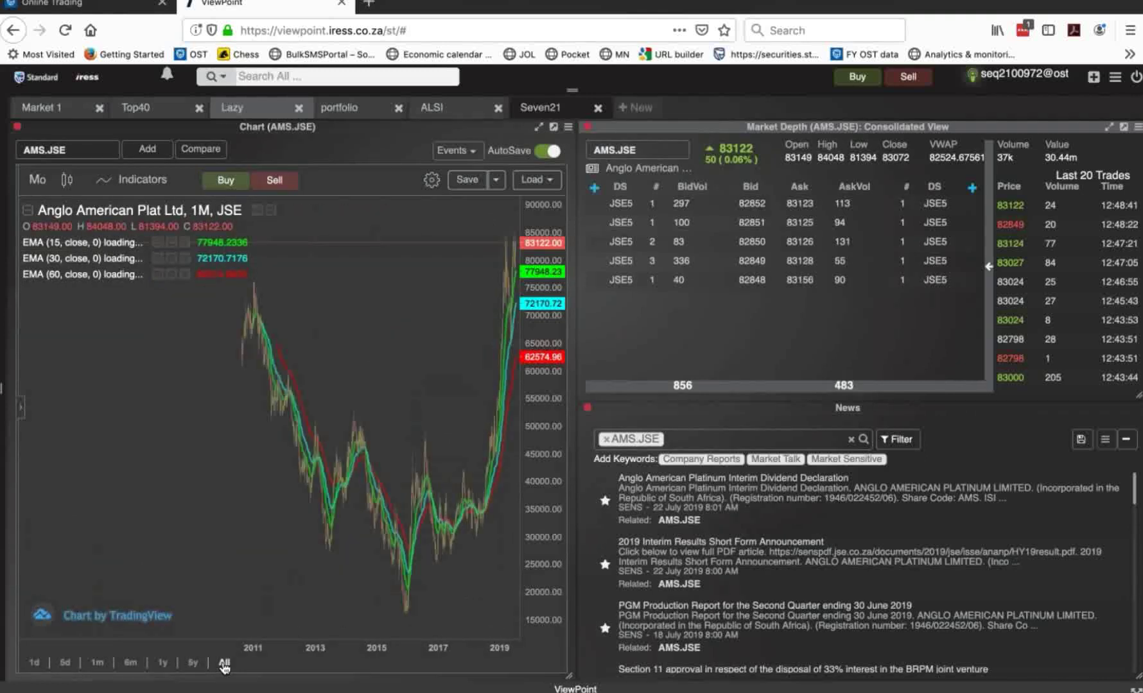
{"action": "mouse_move", "coordinate": [264, 620]}
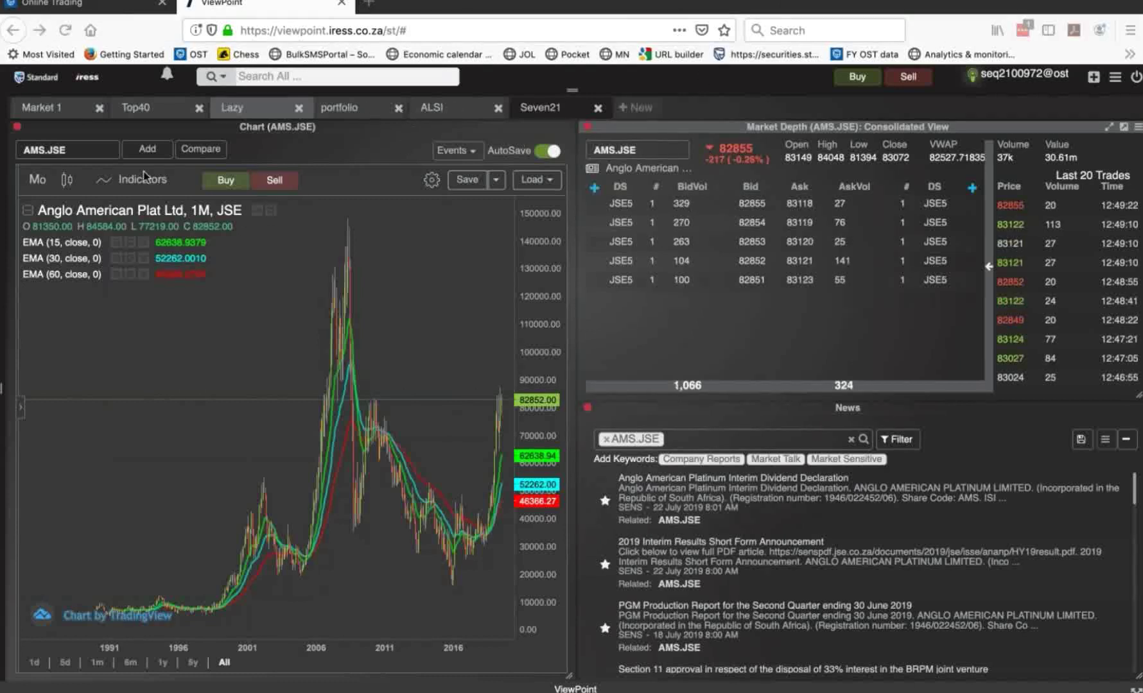
- Load Naspers NPN.JSE into the linked chart, depth and news panels
{"action": "left_click", "coordinate": [44, 149]}
{"action": "type", "text": "NPN"}
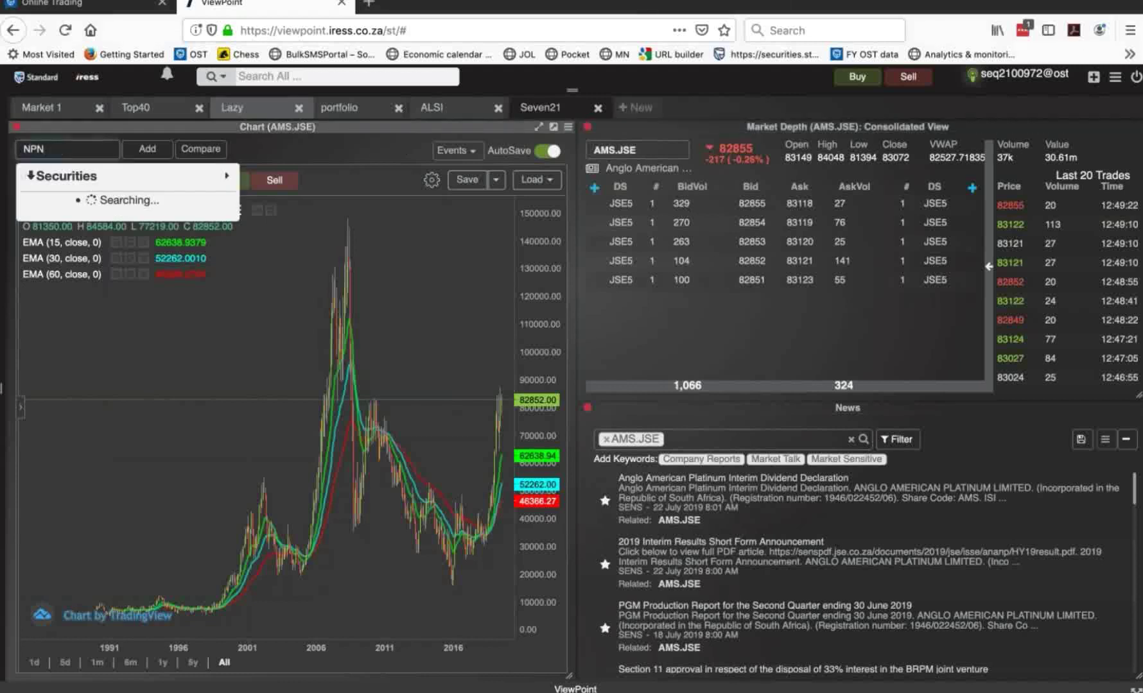
{"action": "key", "text": "Return"}
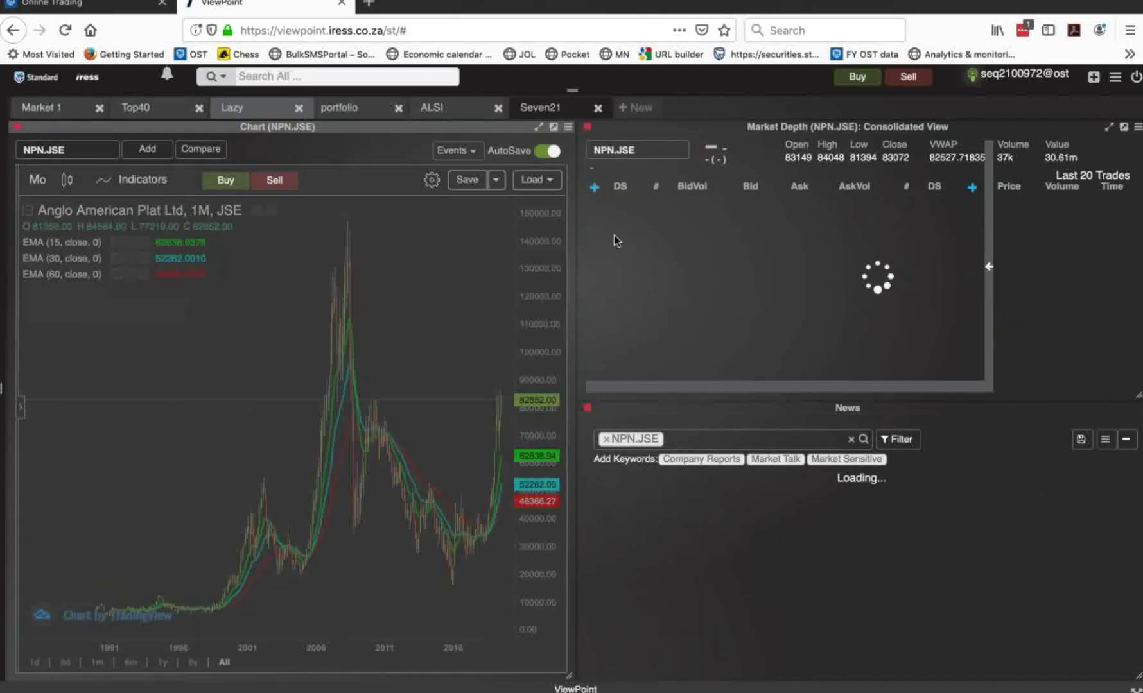
- Link the Market Depth panel to the red colour group
{"action": "mouse_move", "coordinate": [588, 130]}
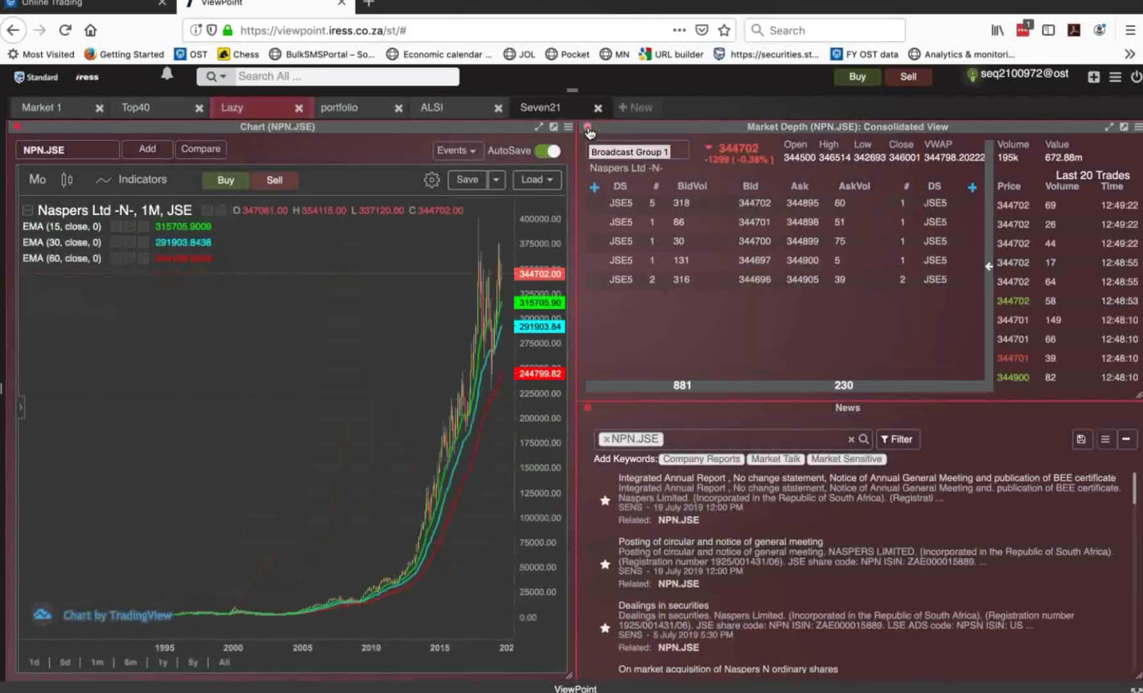
{"action": "left_click", "coordinate": [588, 131]}
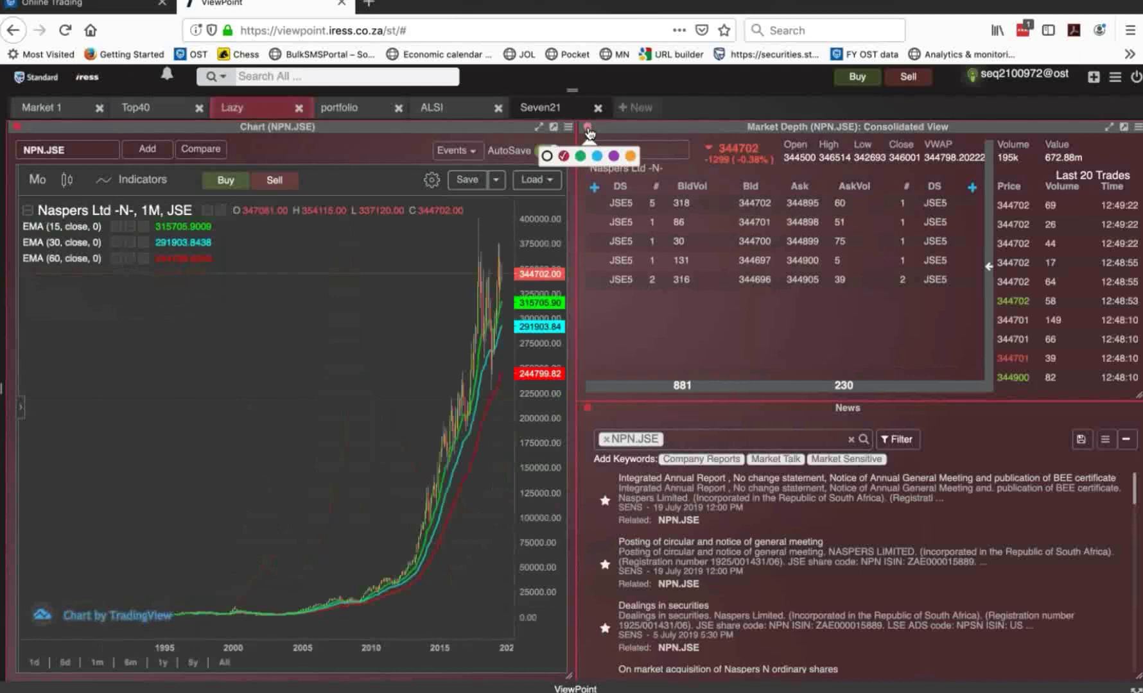
{"action": "left_click", "coordinate": [564, 158]}
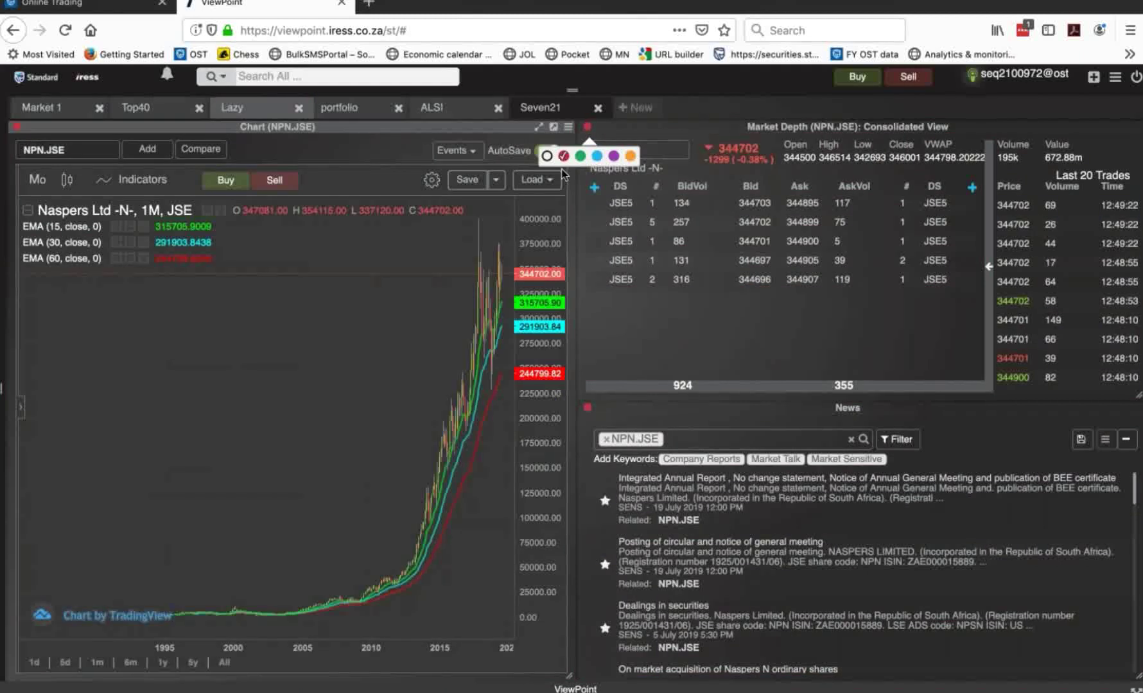
{"action": "left_click", "coordinate": [590, 128]}
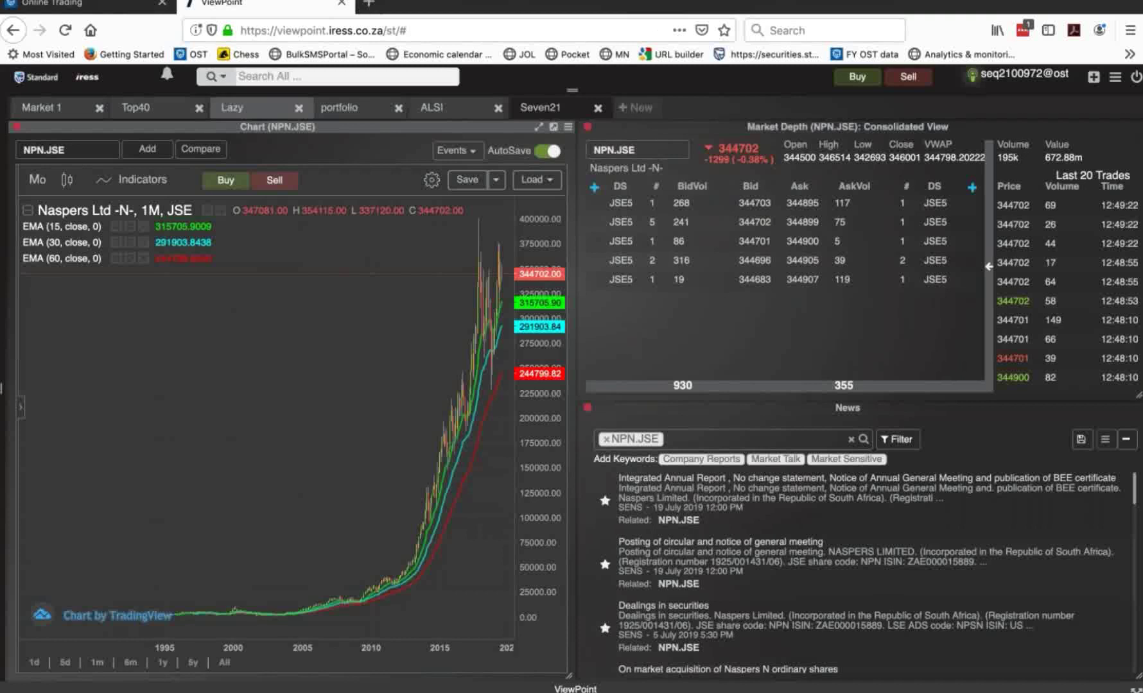
- Open the portfolio workspace and select another client's EQT equity portfolio
{"action": "left_click", "coordinate": [355, 111]}
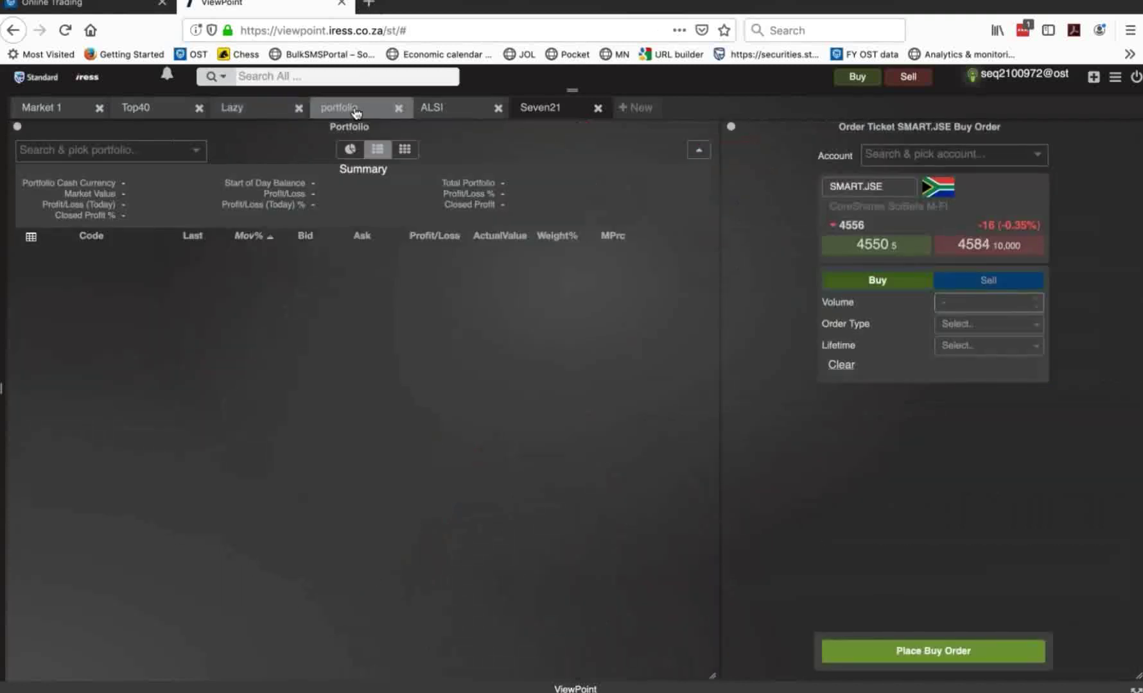
{"action": "left_click", "coordinate": [196, 152]}
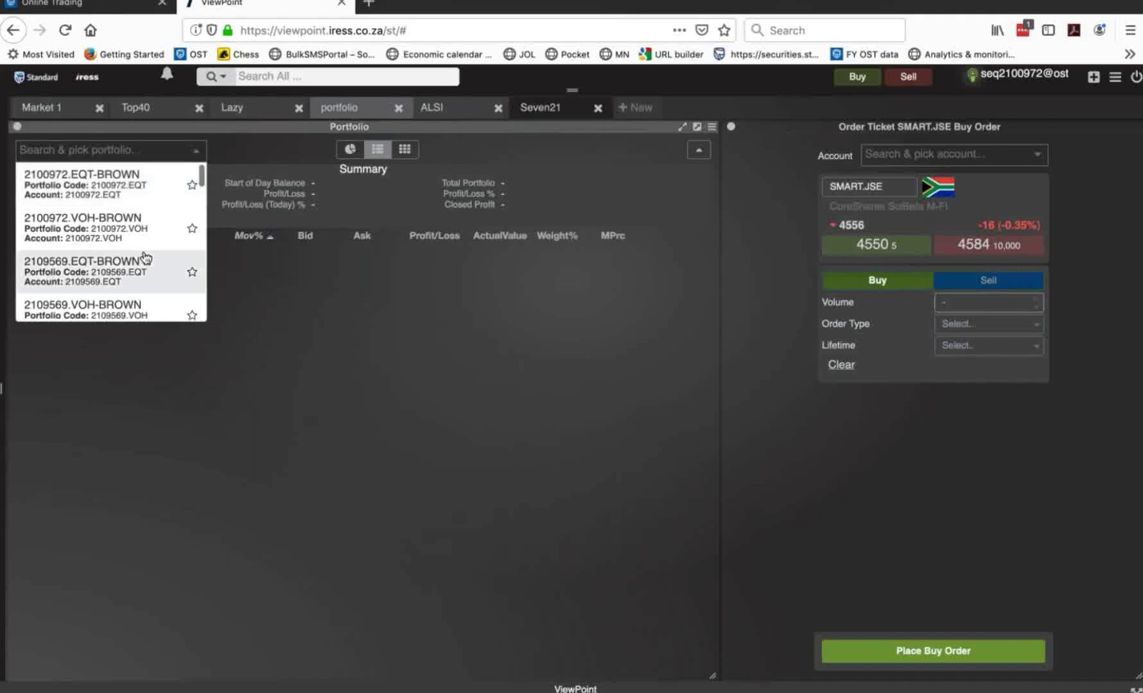
{"action": "scroll", "coordinate": [142, 260], "scroll_direction": "down", "scroll_amount": 3}
{"action": "left_click", "coordinate": [136, 301]}
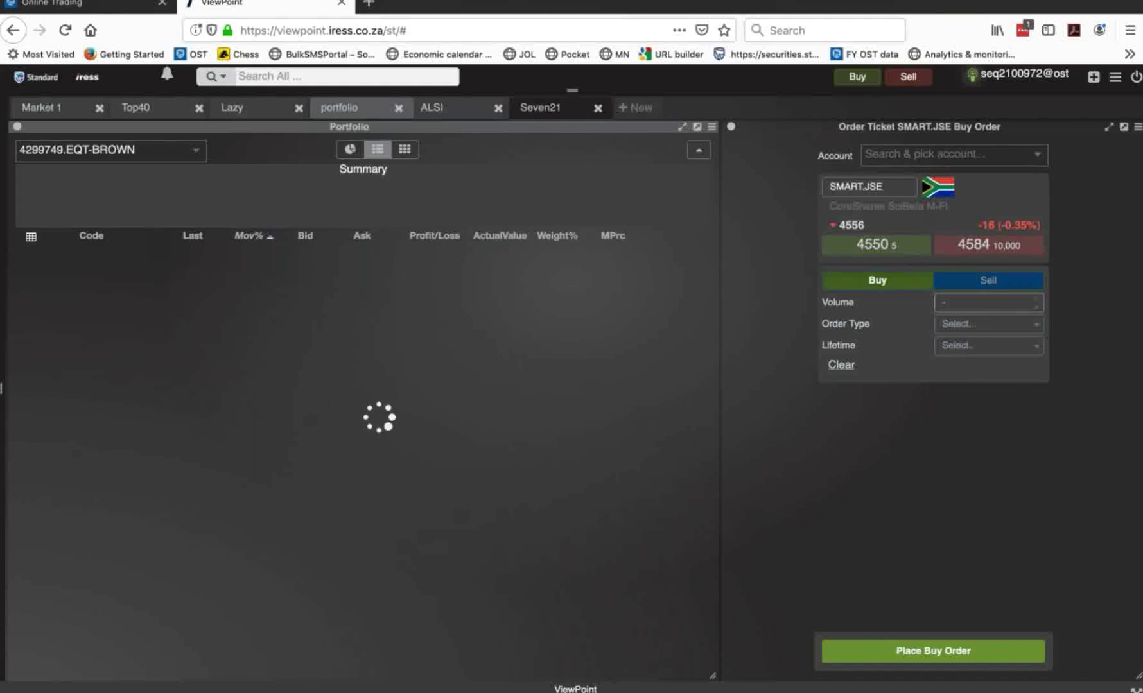
- Set the buy ticket to the equity account and security SYGWD.JSE
{"action": "left_click", "coordinate": [962, 155]}
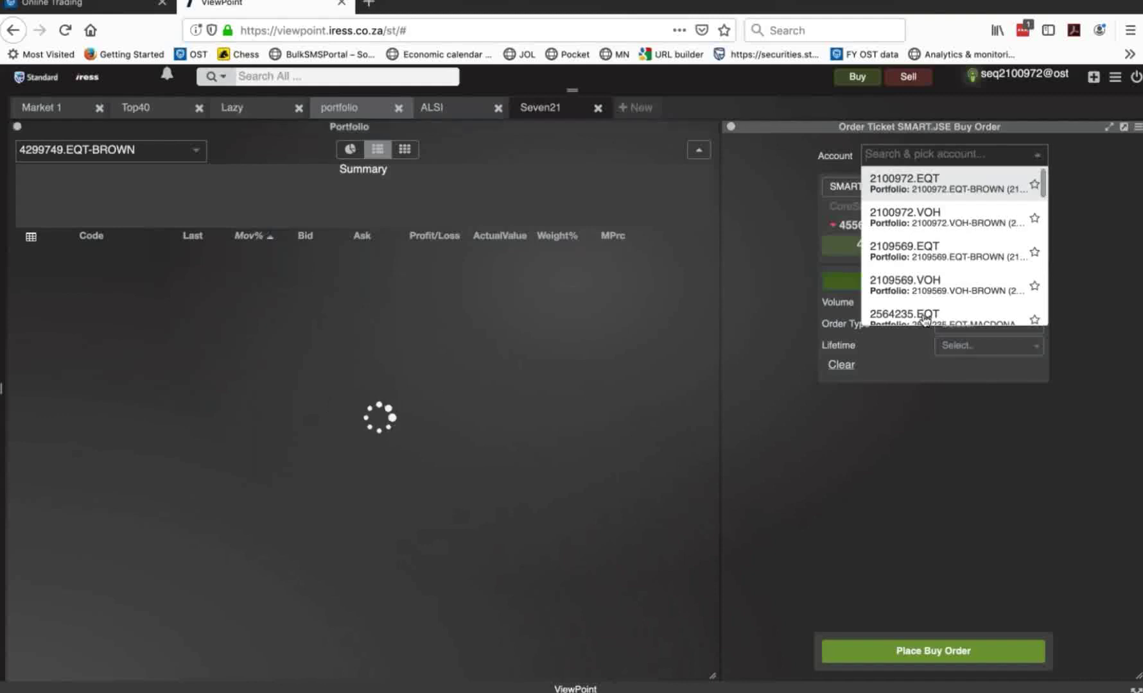
{"action": "scroll", "coordinate": [925, 318], "scroll_direction": "down", "scroll_amount": 3}
{"action": "left_click", "coordinate": [924, 308]}
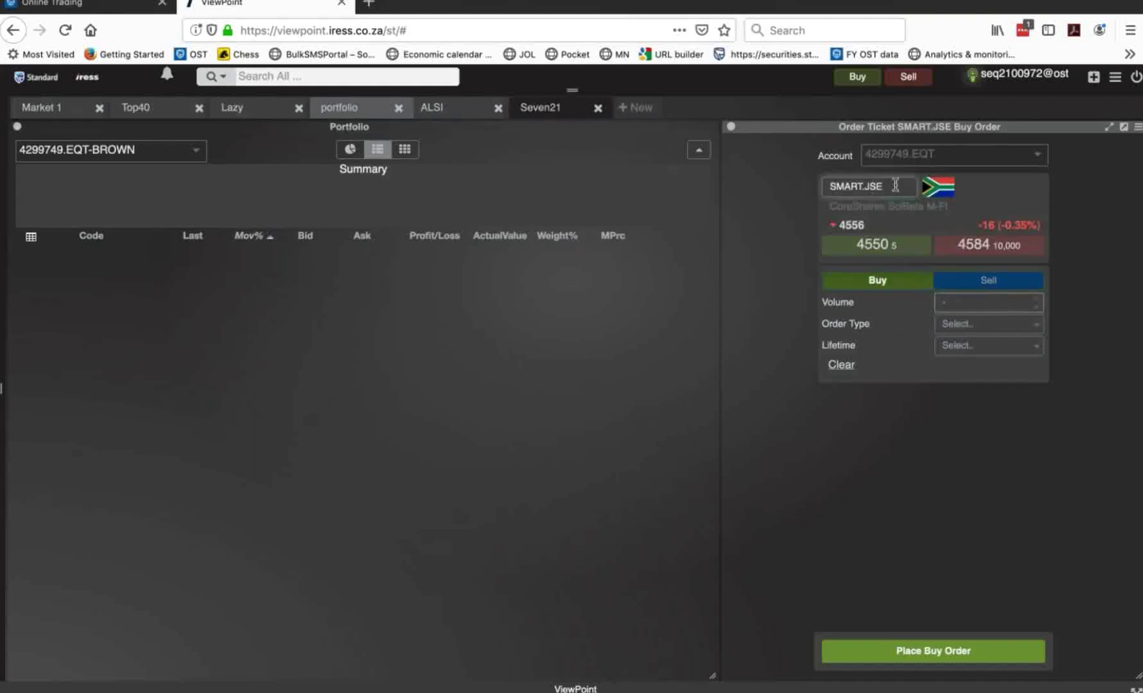
{"action": "left_click_drag", "start_coordinate": [895, 186], "coordinate": [774, 185]}
{"action": "type", "text": "SYG"}
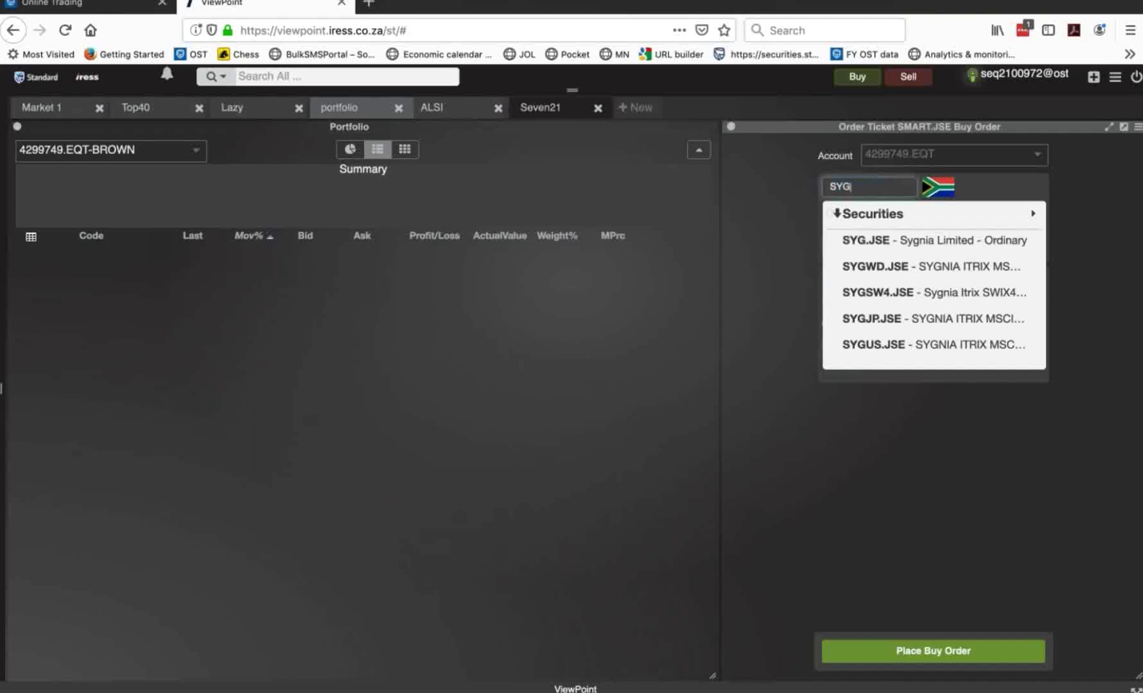
{"action": "type", "text": "WD"}
{"action": "left_click", "coordinate": [869, 242]}
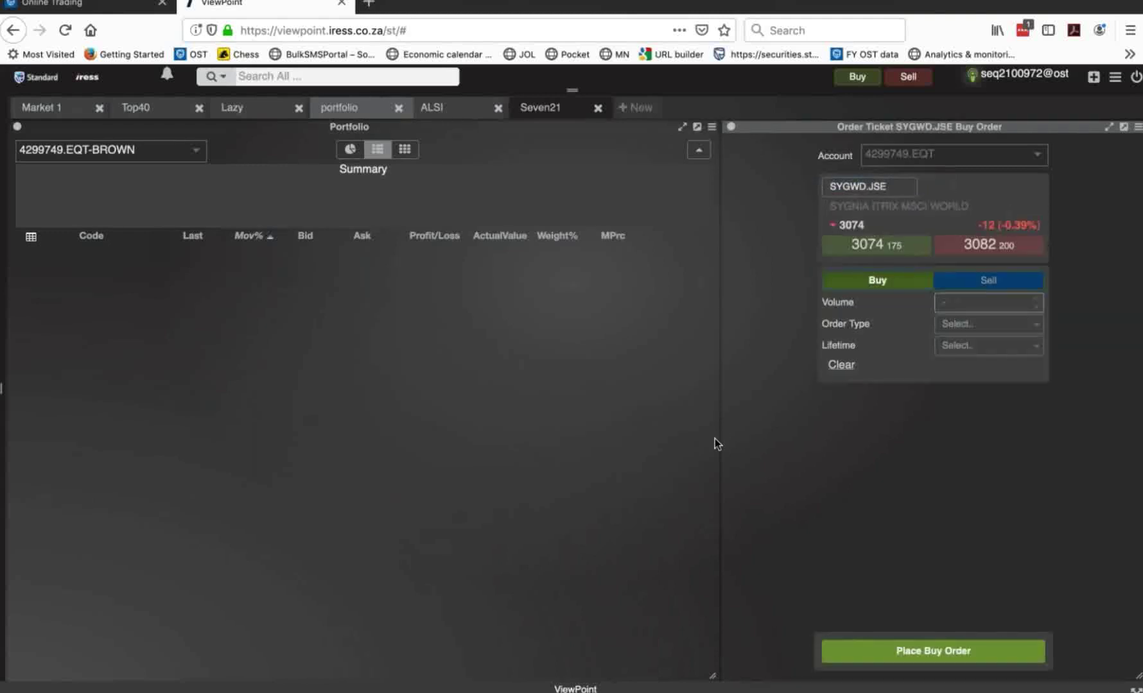
- Enter volume 1000, check order types, and switch to another equity portfolio
{"action": "left_click", "coordinate": [967, 298]}
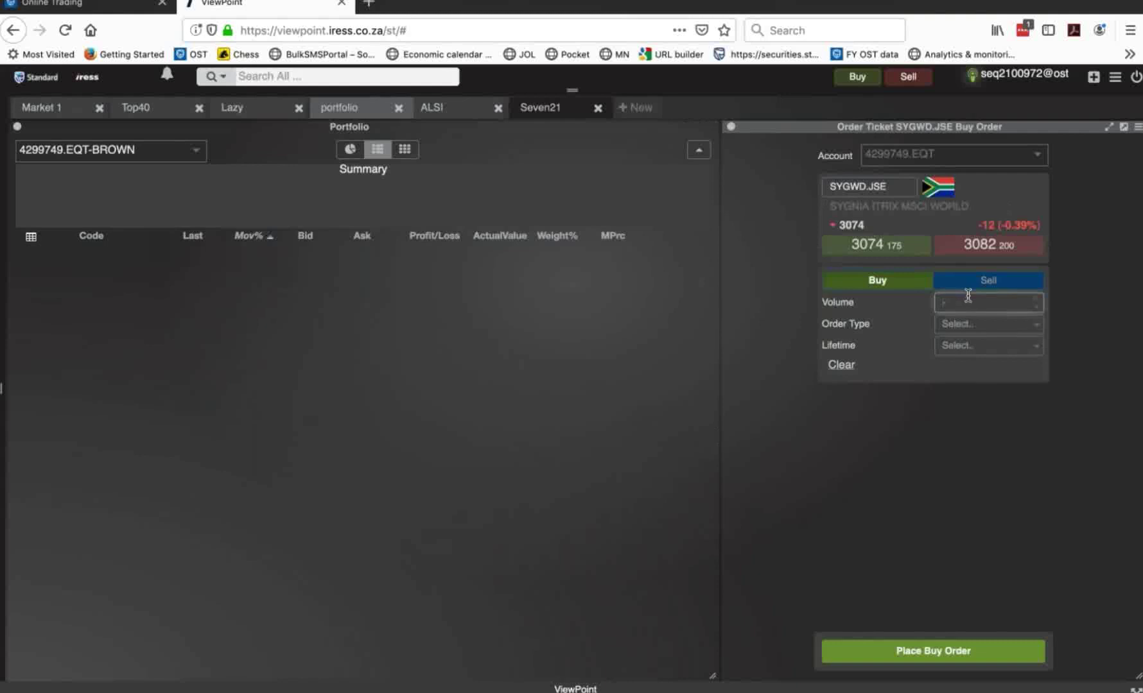
{"action": "type", "text": "1000"}
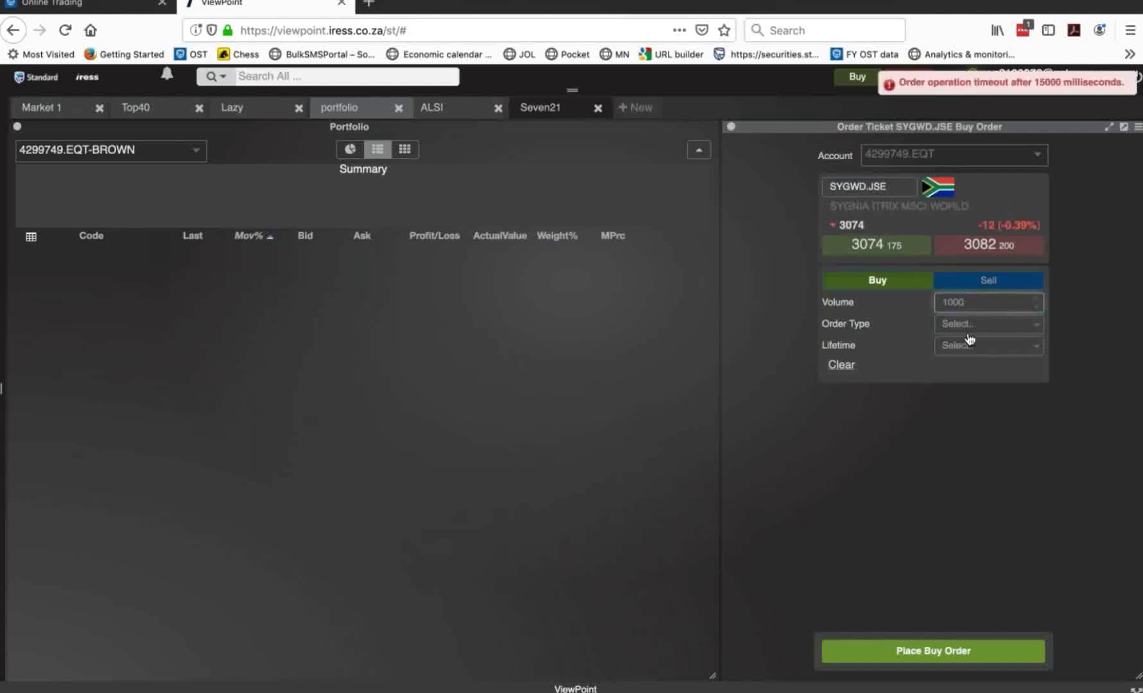
{"action": "left_click", "coordinate": [969, 329]}
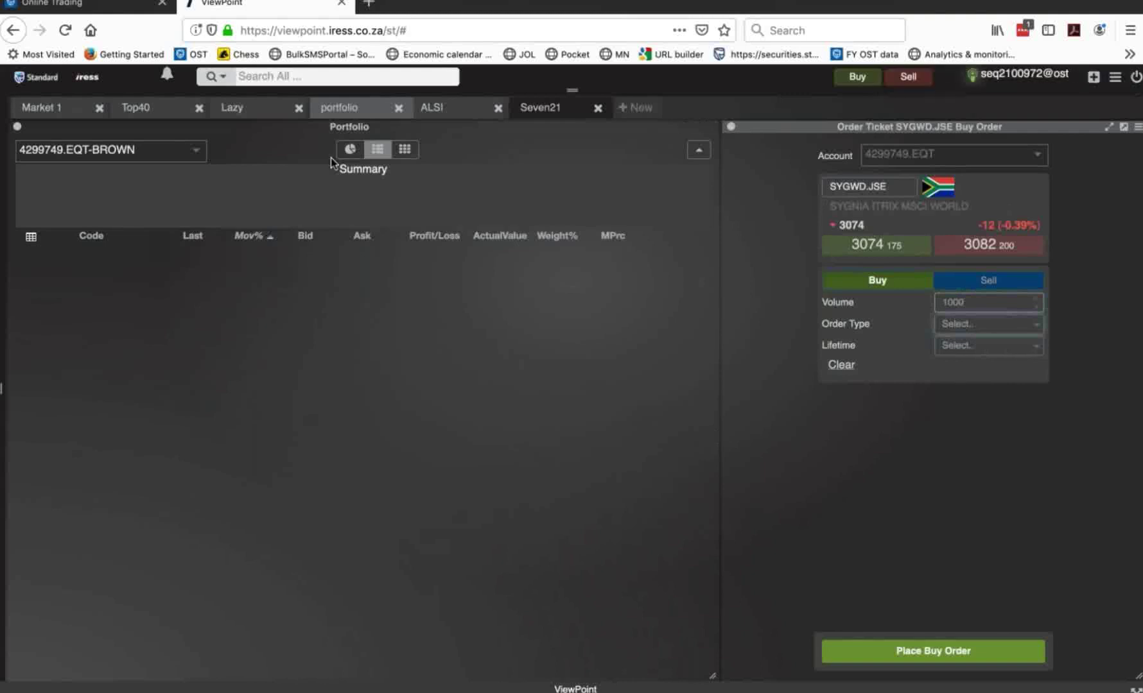
{"action": "left_click", "coordinate": [179, 150]}
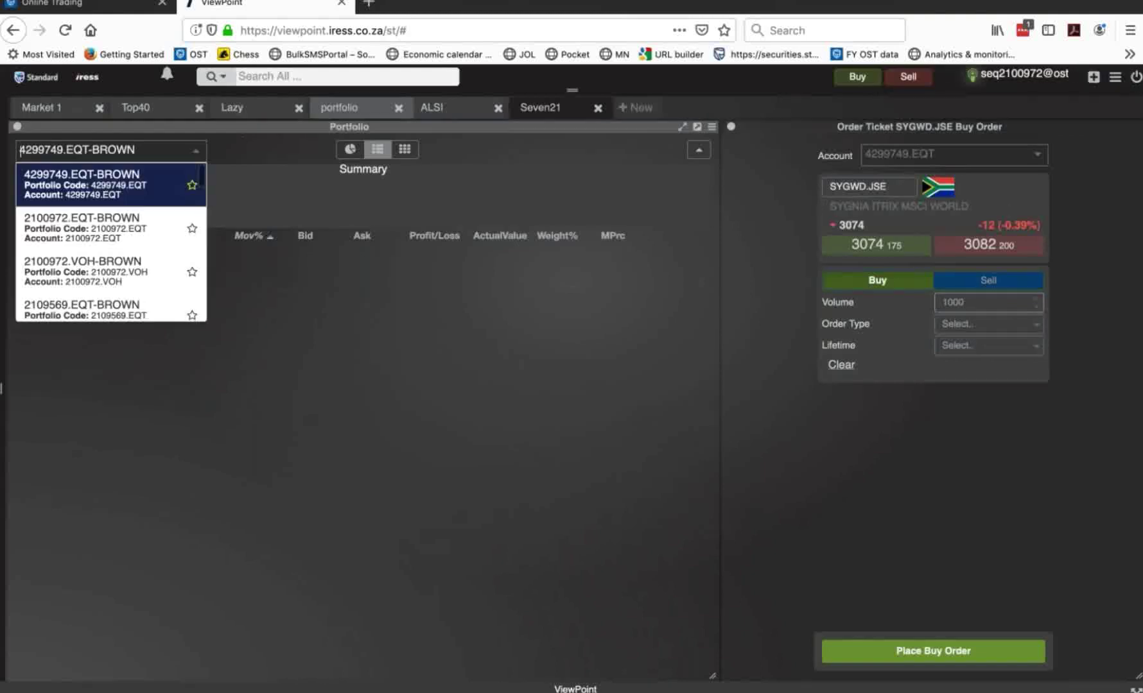
{"action": "left_click", "coordinate": [122, 225]}
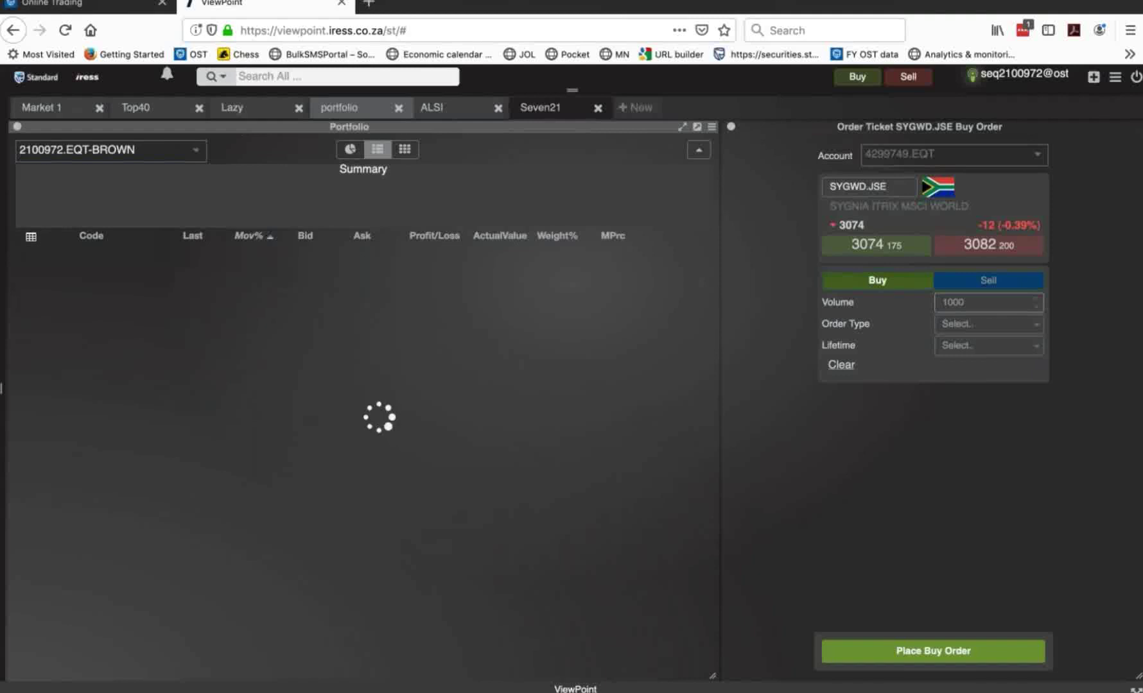
- In the ALSI workspace, load ALSI-SEP19.EDM market depth and show the J200.JSE chart
{"action": "left_click", "coordinate": [449, 110]}
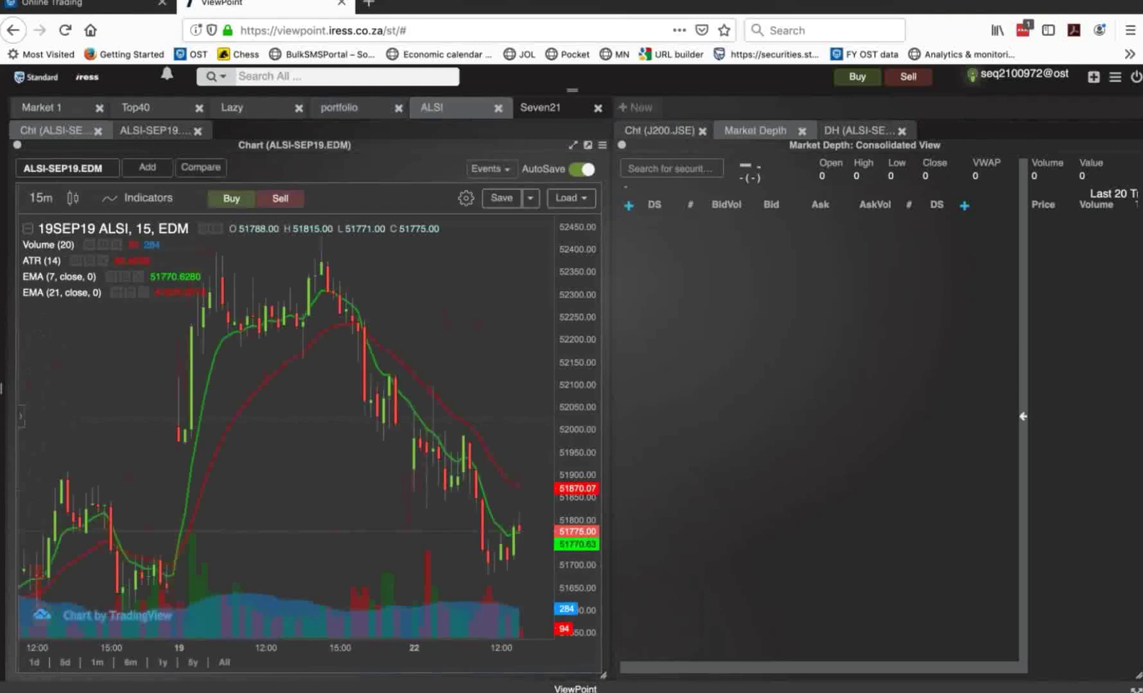
{"action": "left_click", "coordinate": [630, 168]}
{"action": "type", "text": "ALSI"}
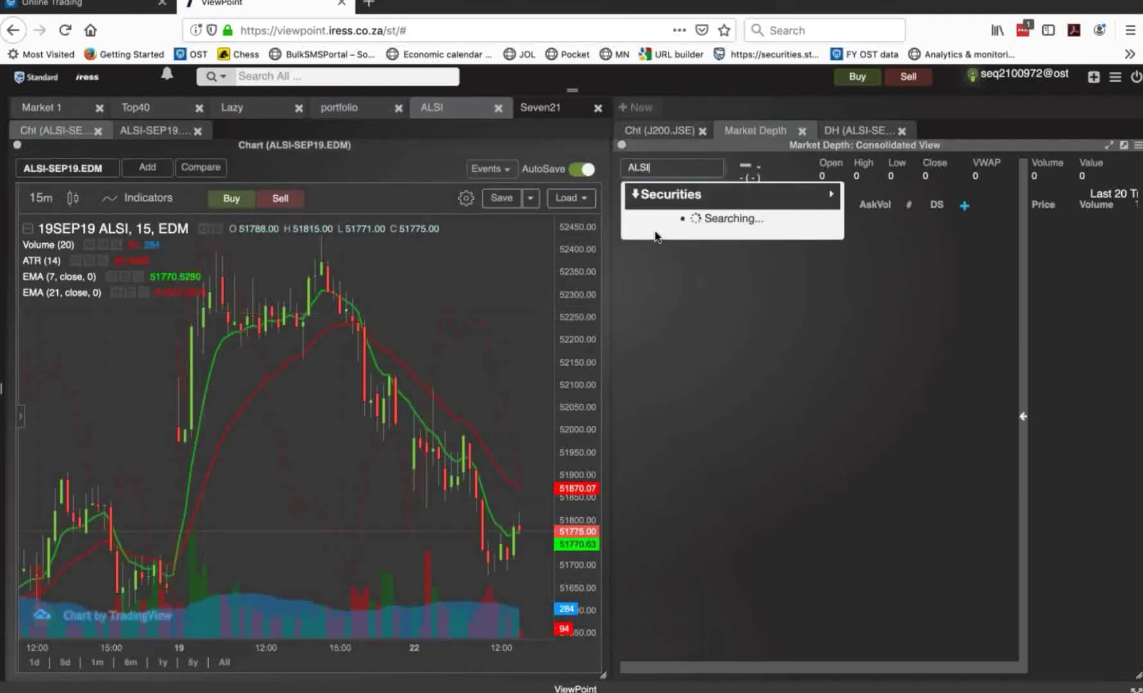
{"action": "key", "text": "Down"}
{"action": "key", "text": "Down"}
{"action": "key", "text": "Return"}
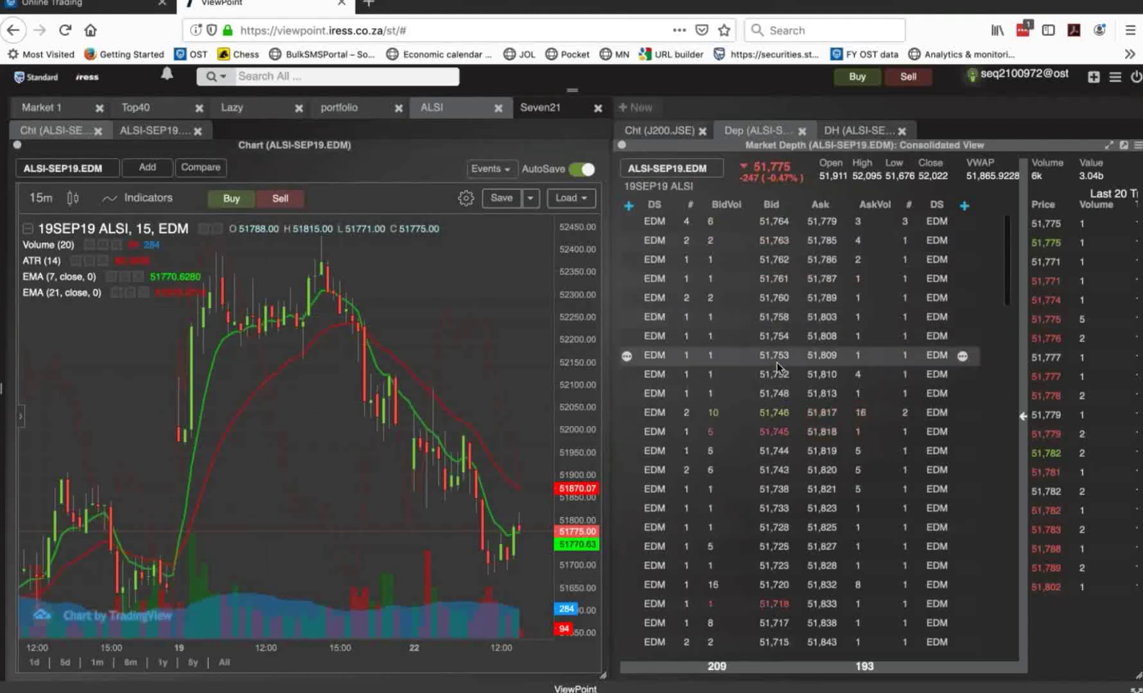
{"action": "left_click", "coordinate": [682, 131]}
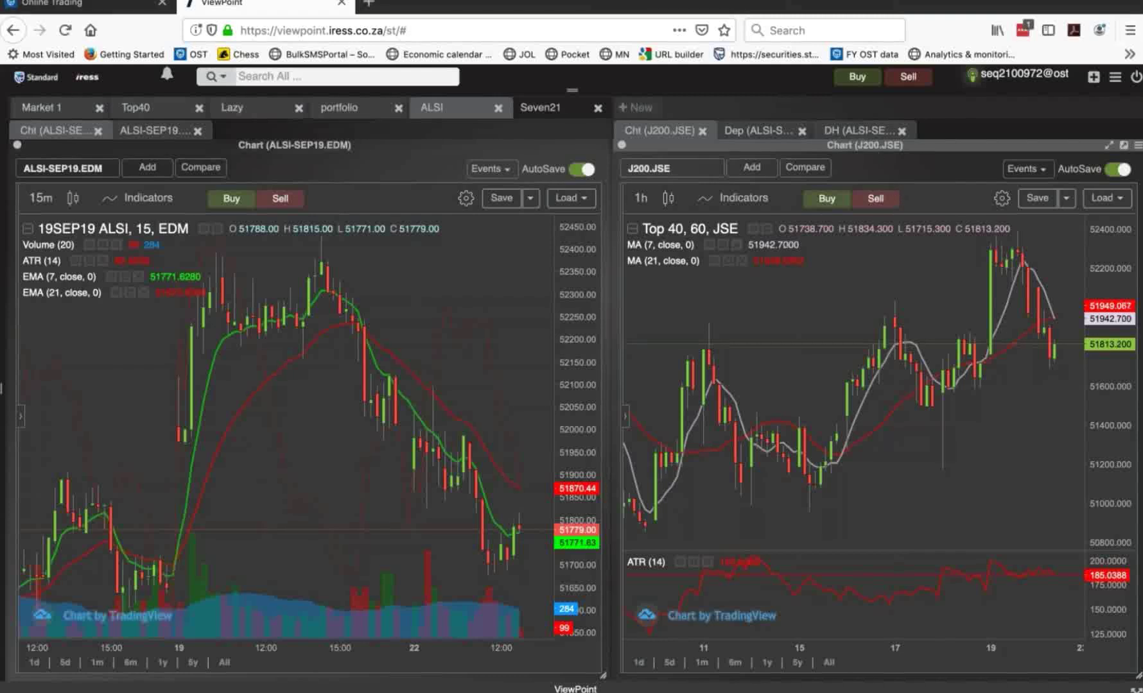
- Pop the ALSI-SEP19.EDM depth histogram out of its DH tab into a separate browser tab
{"action": "left_click", "coordinate": [857, 130]}
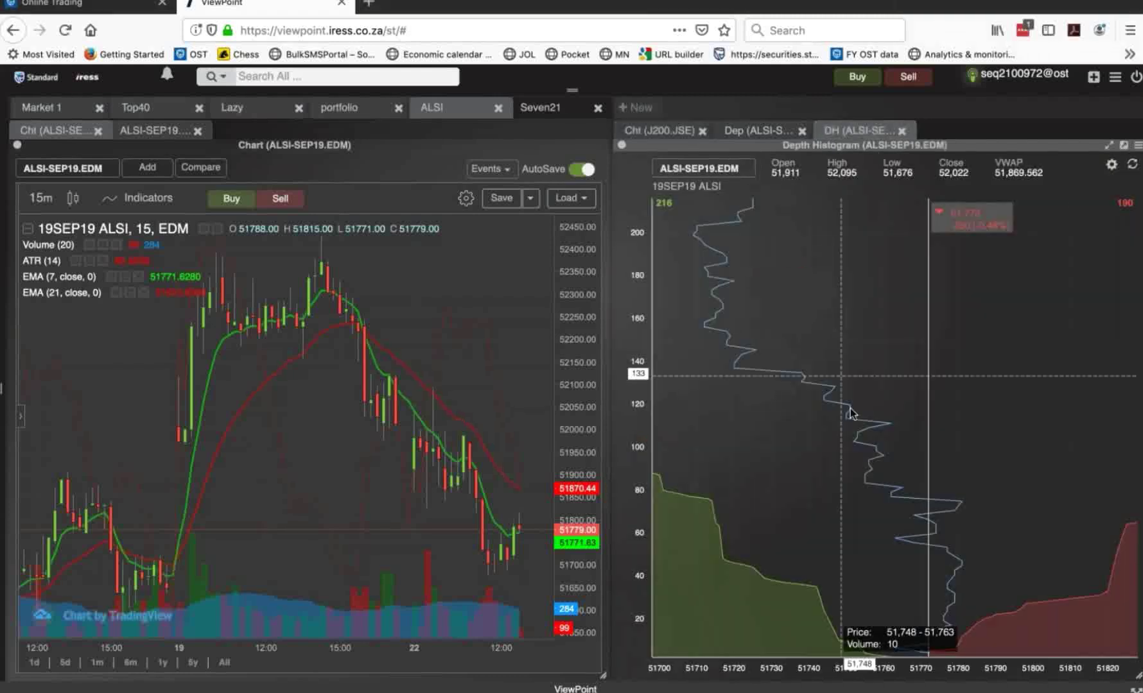
{"action": "left_click", "coordinate": [1111, 164]}
{"action": "left_click", "coordinate": [1032, 191]}
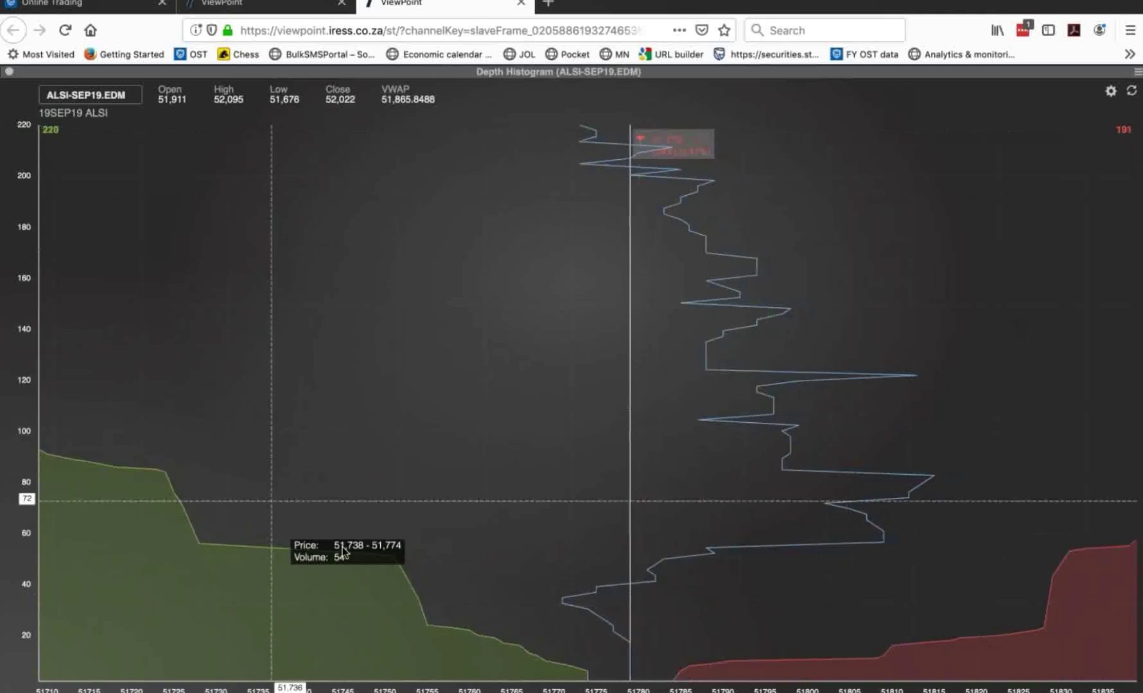
- Switch the detached depth histogram to Non Cumulative bars, then close its browser tab
{"action": "left_click", "coordinate": [1132, 91]}
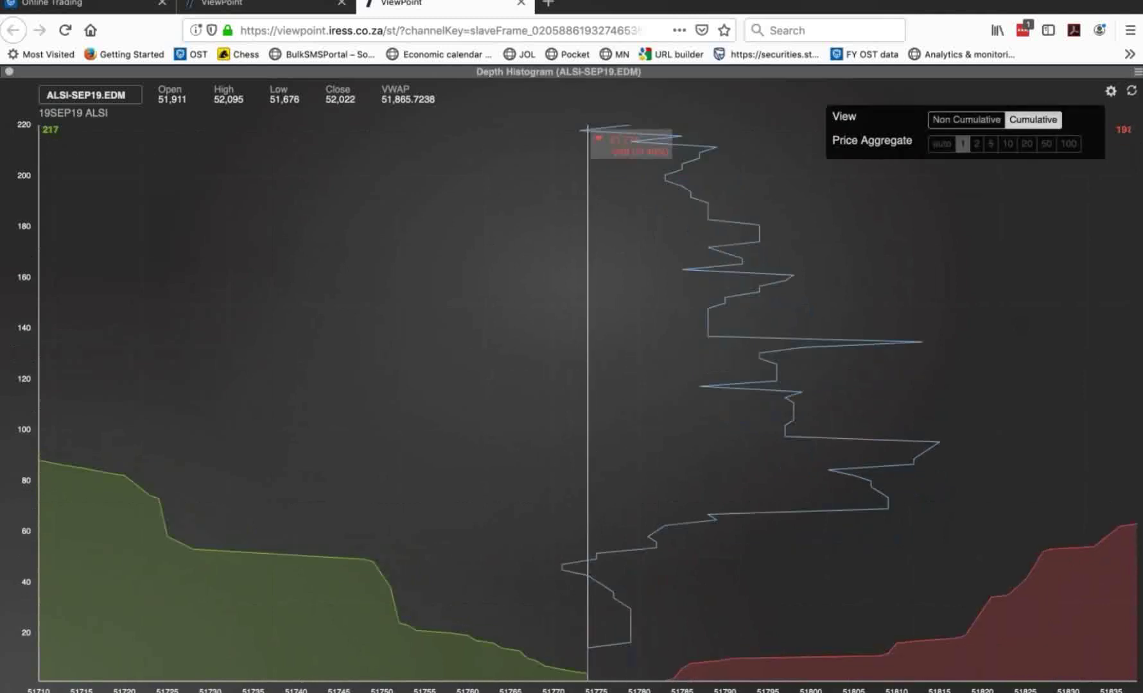
{"action": "left_click", "coordinate": [963, 122]}
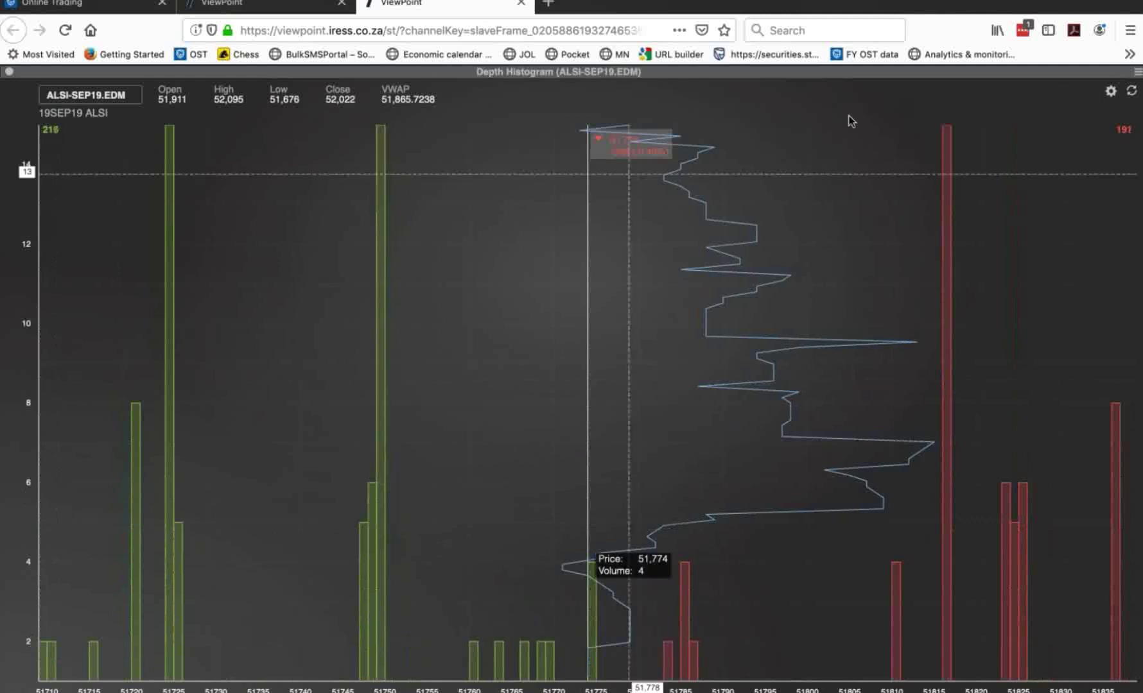
{"action": "left_click", "coordinate": [520, 3]}
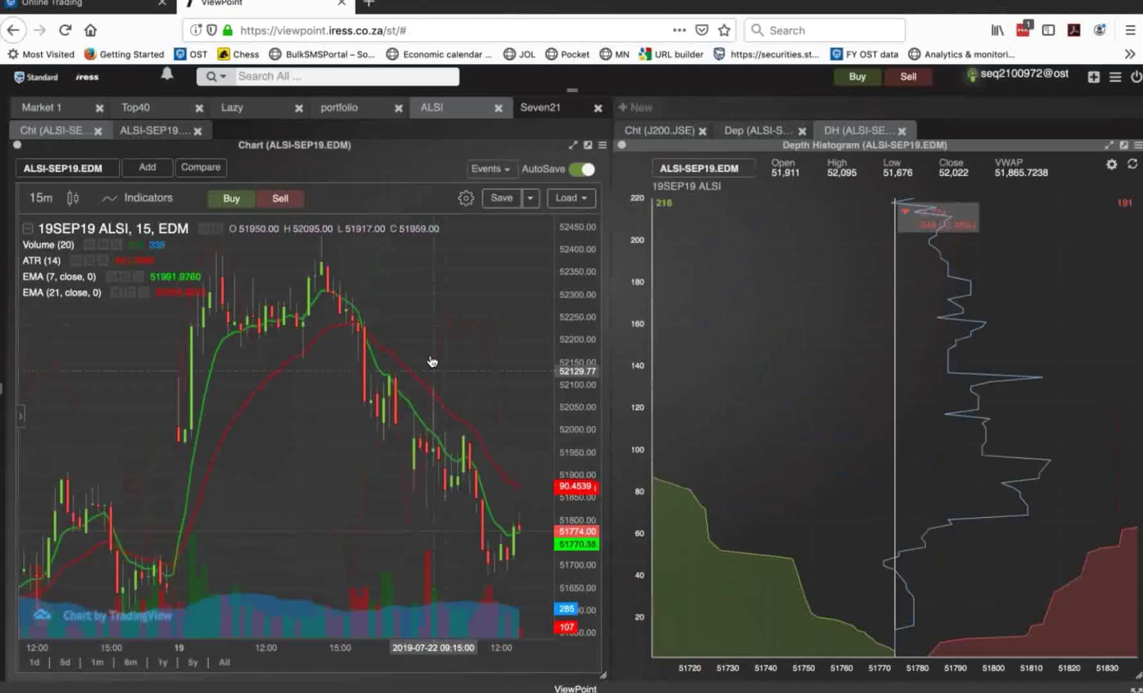
- In the portfolio workspace, select the earlier equity account portfolio again
{"action": "left_click", "coordinate": [339, 107]}
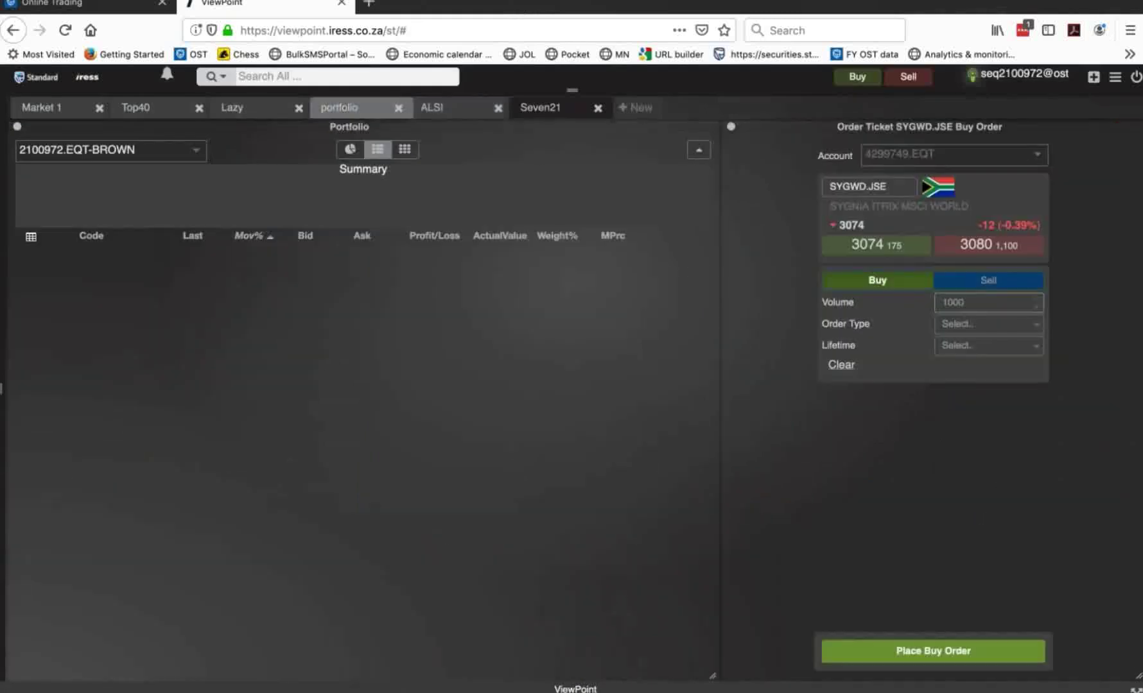
{"action": "left_click", "coordinate": [186, 149]}
{"action": "scroll", "coordinate": [136, 258], "scroll_direction": "down", "scroll_amount": 3}
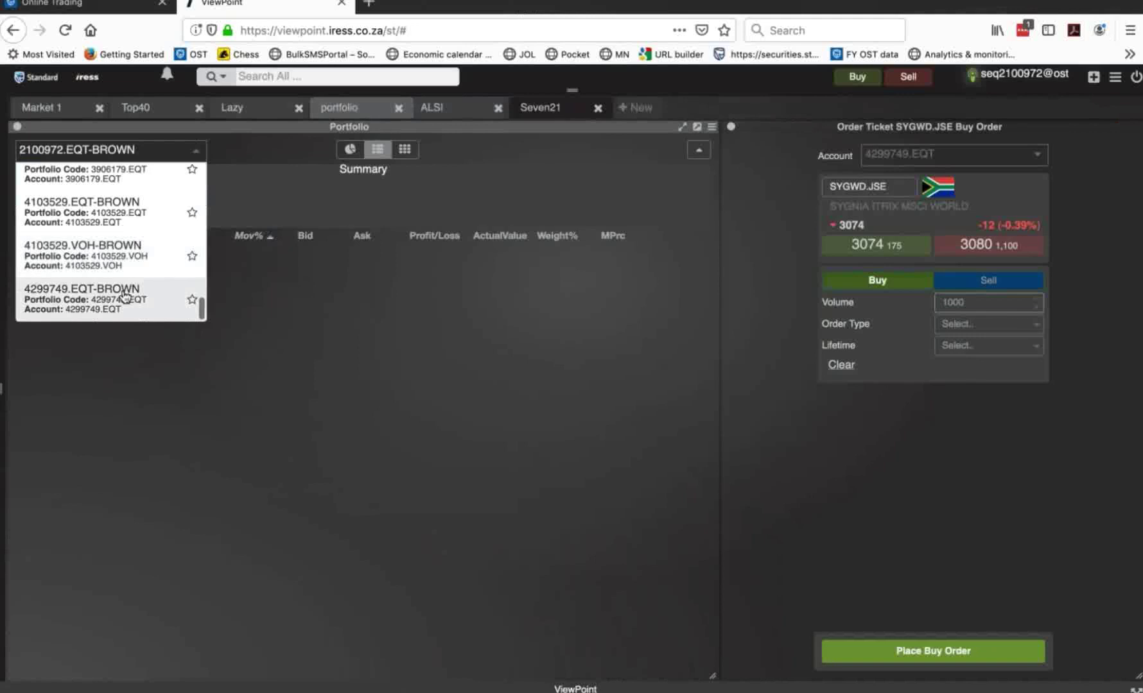
{"action": "left_click", "coordinate": [166, 292]}
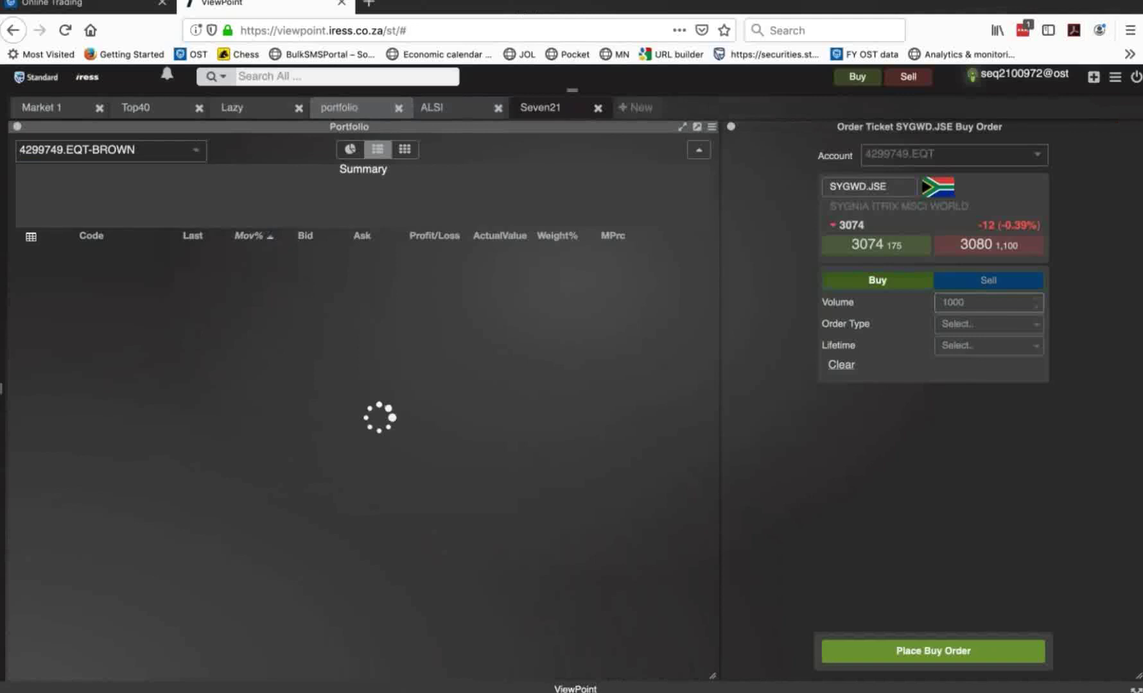
- On the Seven21 Top 40 chart, zoom out twice and pan to start in January 2019
{"action": "left_click", "coordinate": [551, 109]}
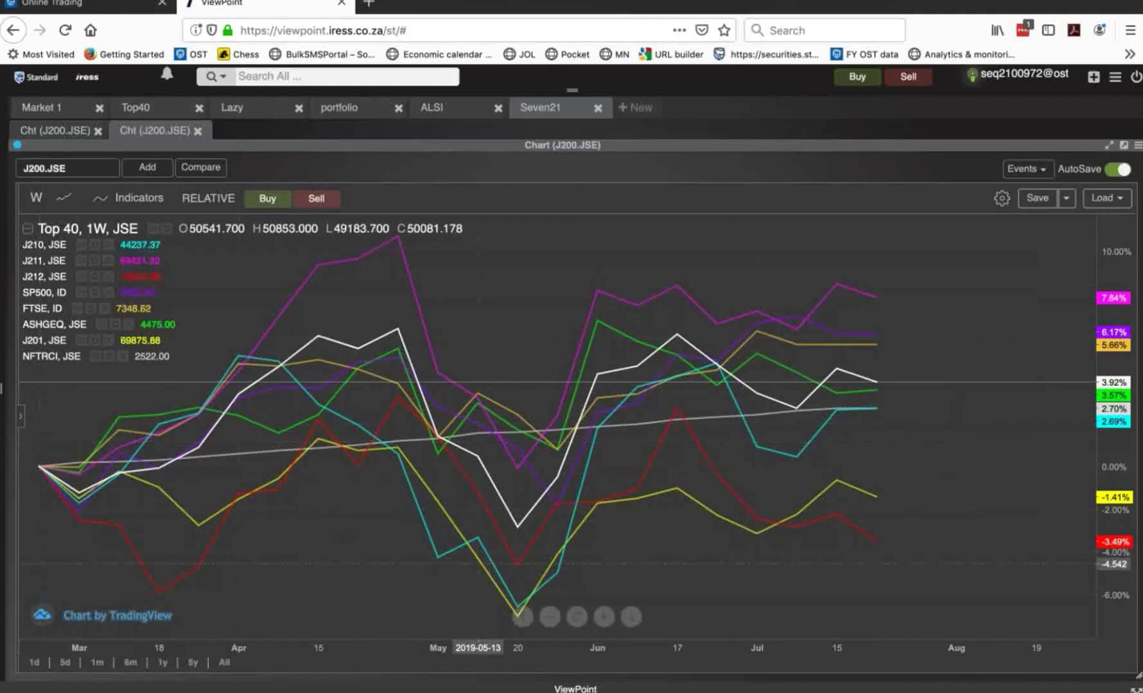
{"action": "left_click", "coordinate": [550, 618]}
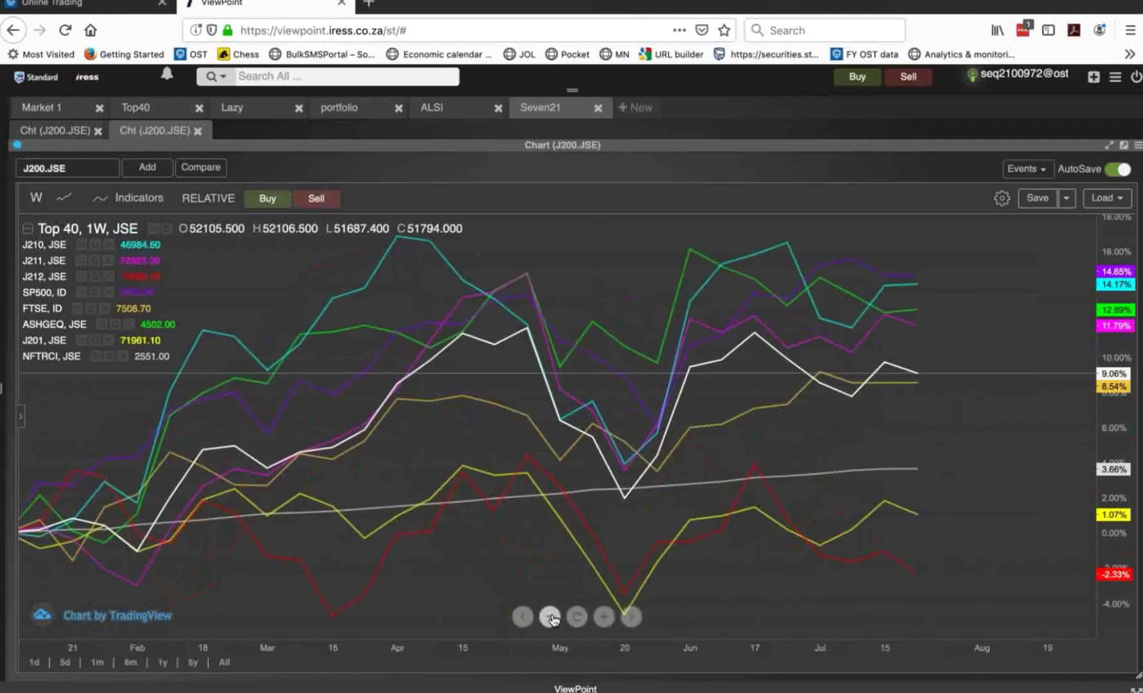
{"action": "left_click", "coordinate": [550, 617]}
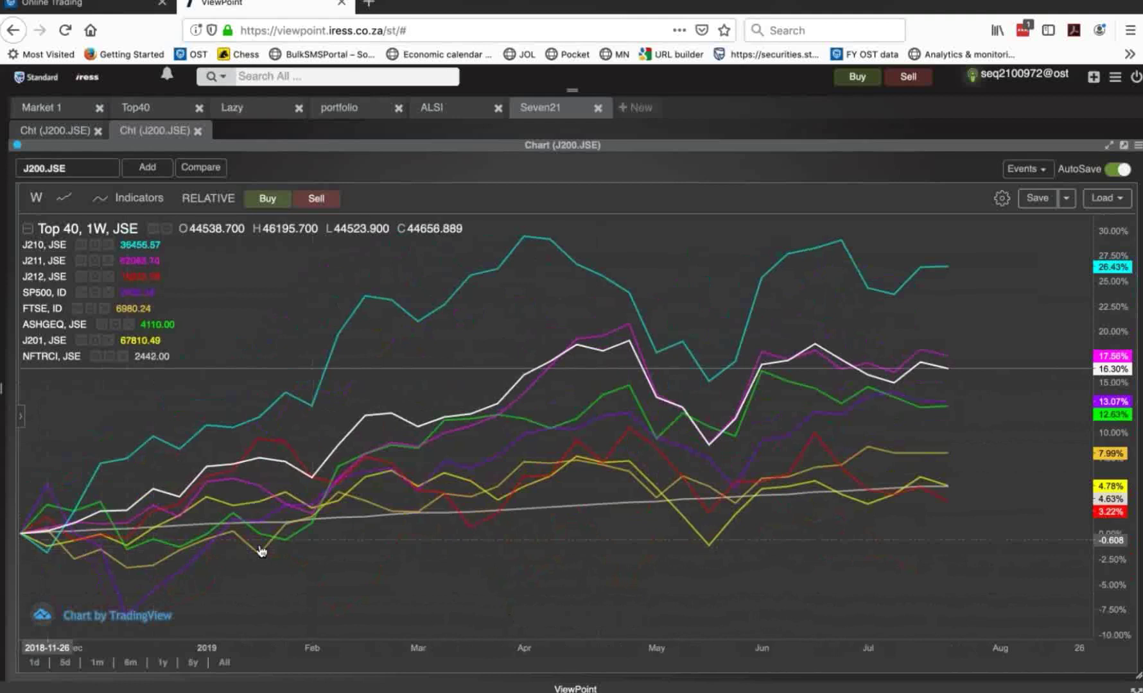
{"action": "left_click_drag", "start_coordinate": [320, 554], "coordinate": [149, 567]}
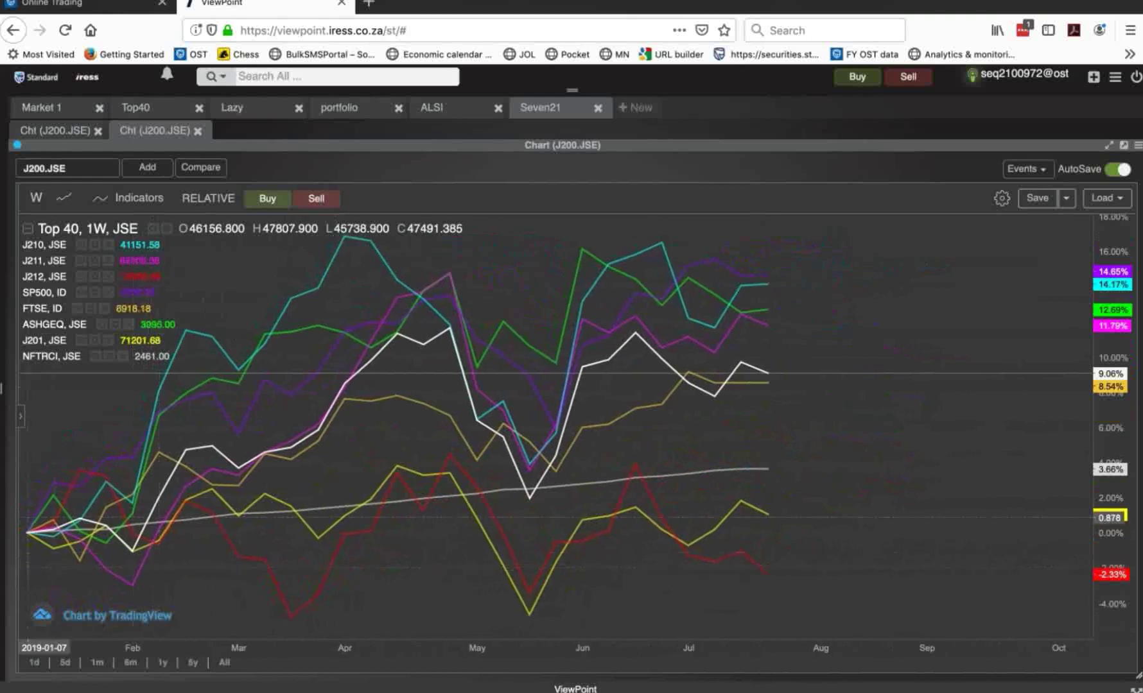
- Nudge the Top 40 chart slightly right so it starts at the beginning of 2019
{"action": "left_click_drag", "start_coordinate": [32, 499], "coordinate": [55, 499]}
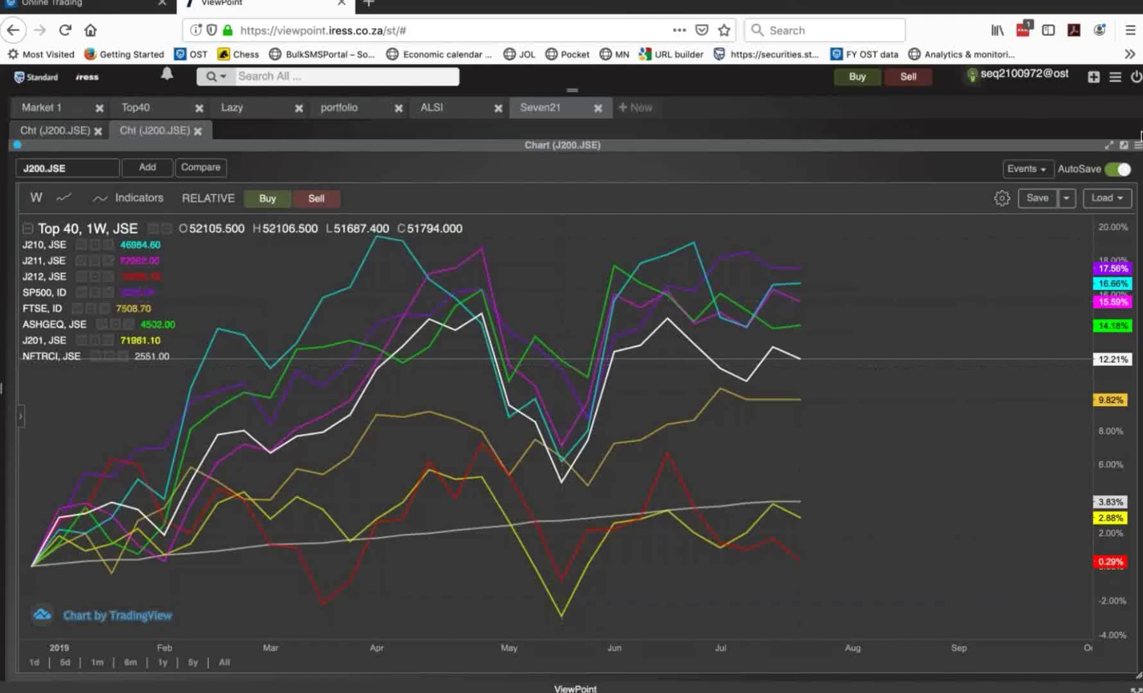
- Carve the Top 40 chart widget with Split Horizontally, creating an empty lower pane
{"action": "left_click", "coordinate": [1137, 146]}
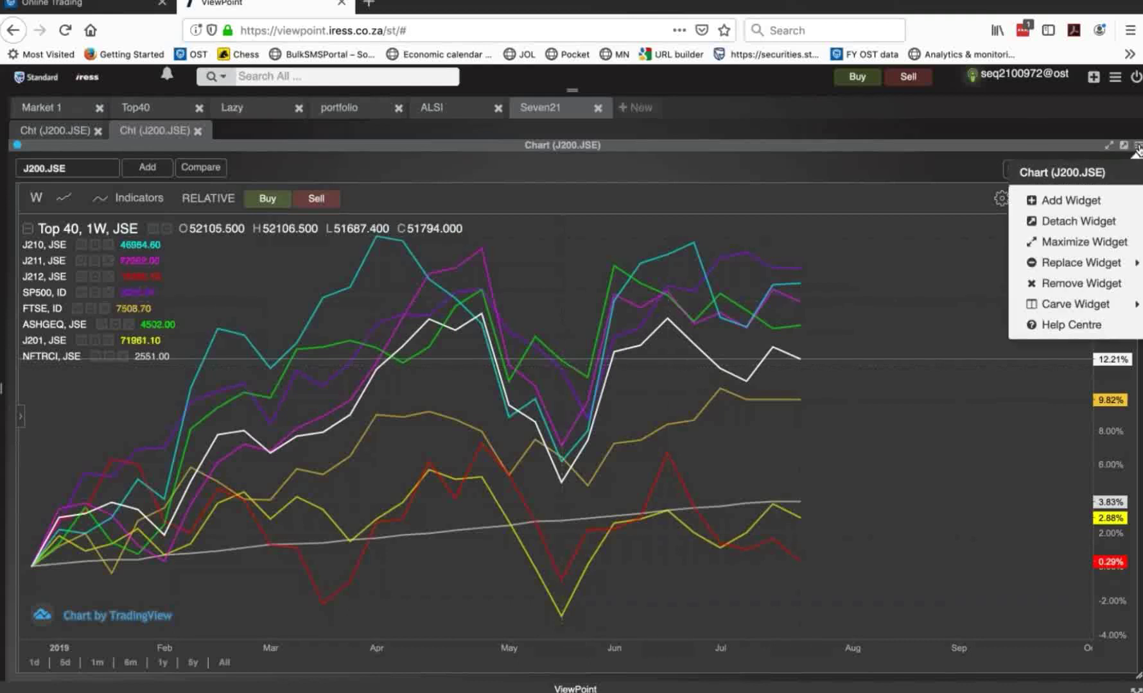
{"action": "mouse_move", "coordinate": [1073, 311]}
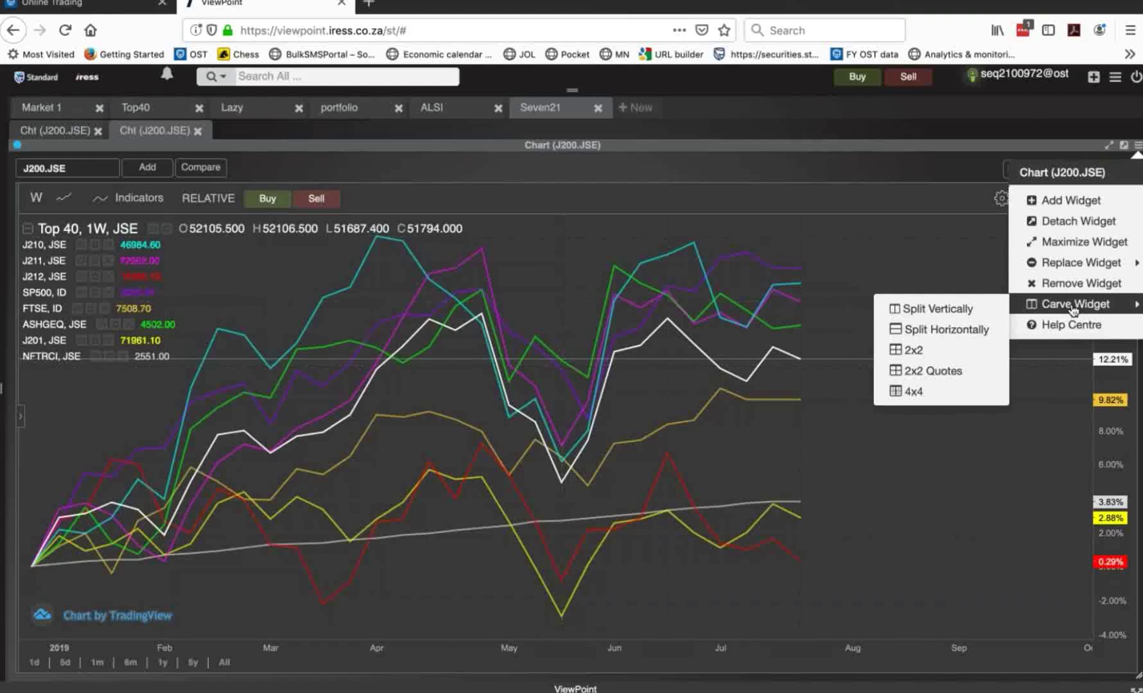
{"action": "left_click", "coordinate": [978, 331]}
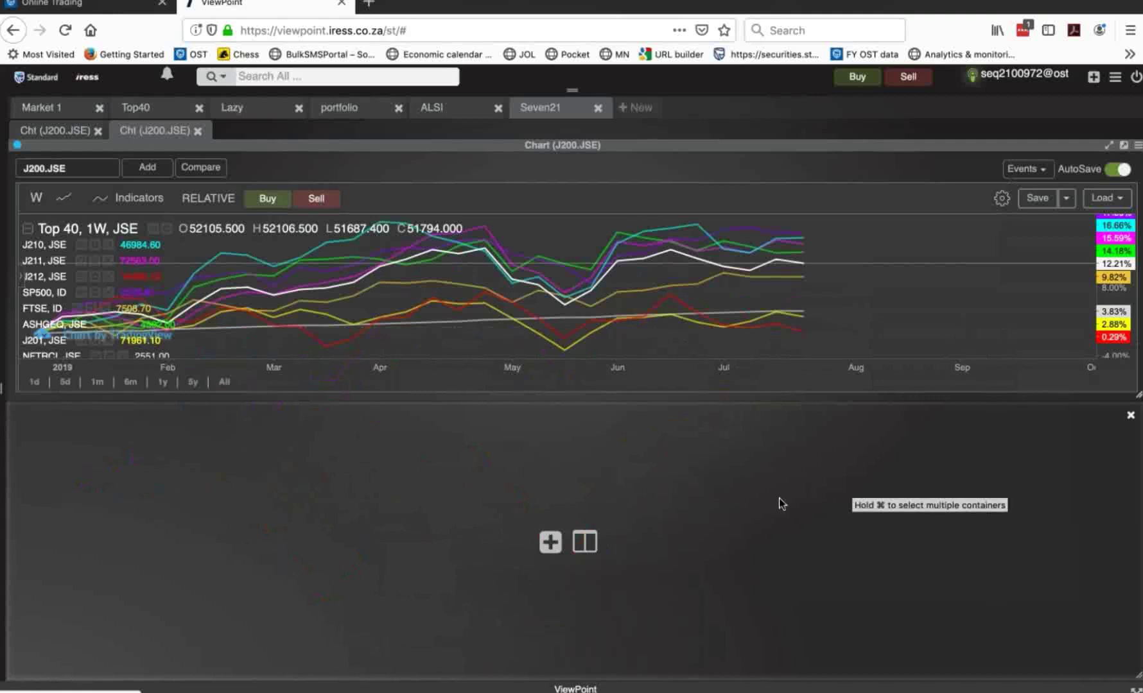
- Fill the empty lower pane with a NewsTicker widget showing SENS headlines
{"action": "left_click", "coordinate": [549, 543]}
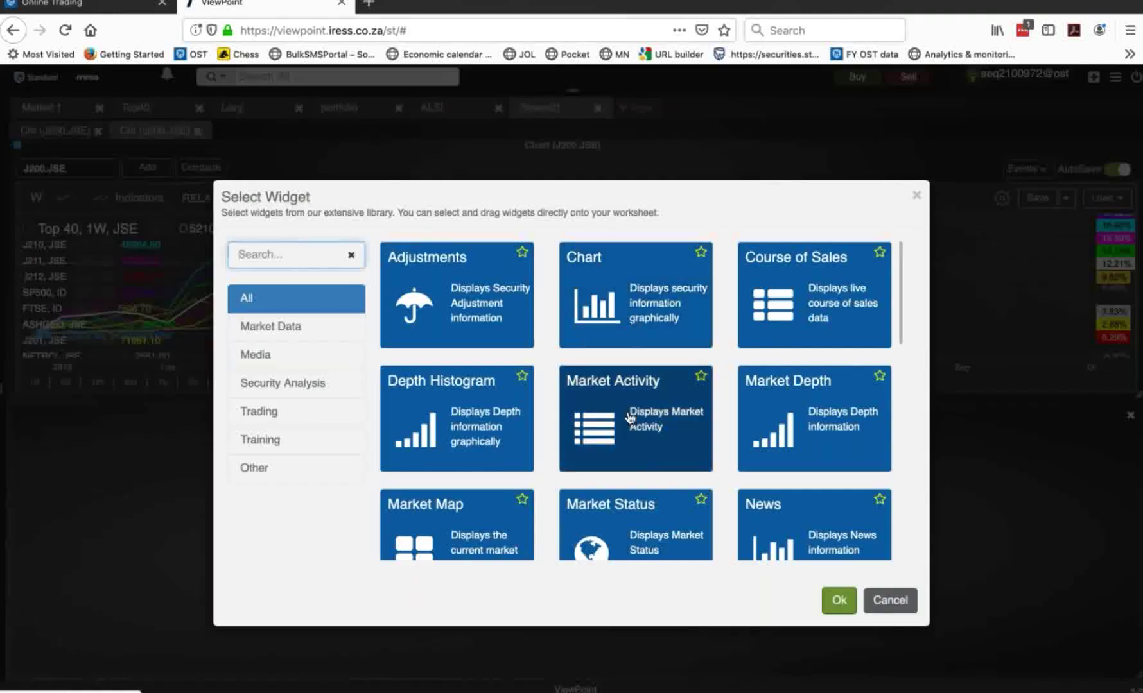
{"action": "scroll", "coordinate": [630, 418], "scroll_direction": "down", "scroll_amount": 1}
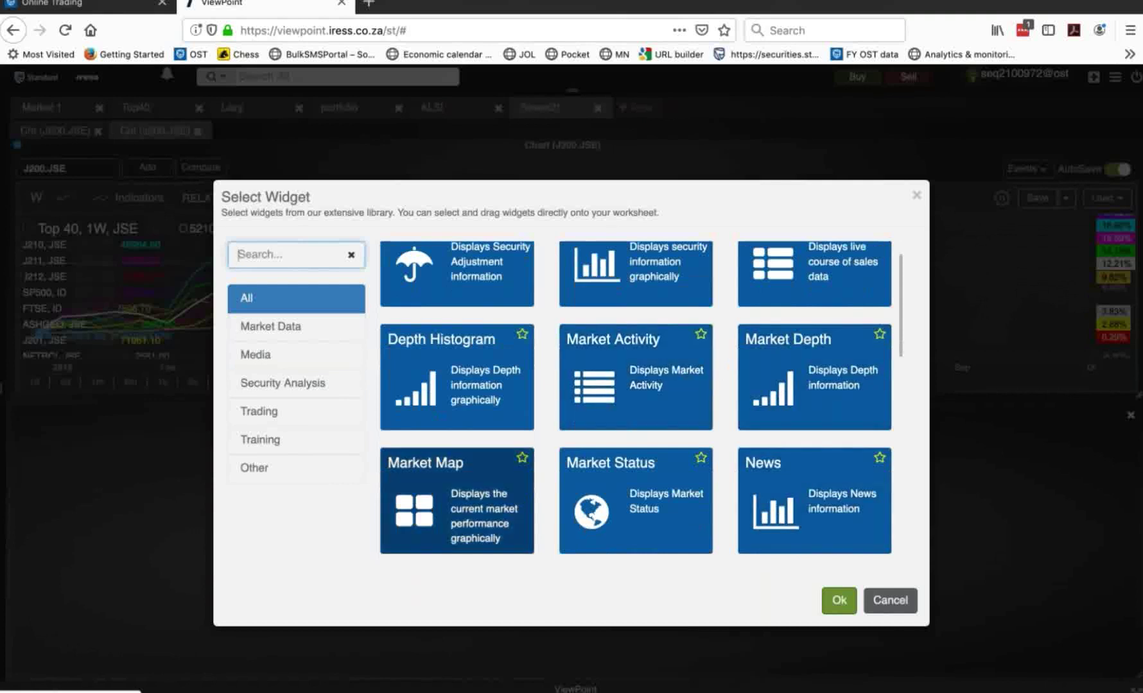
{"action": "scroll", "coordinate": [714, 437], "scroll_direction": "down", "scroll_amount": 1}
{"action": "scroll", "coordinate": [714, 442], "scroll_direction": "down", "scroll_amount": 4}
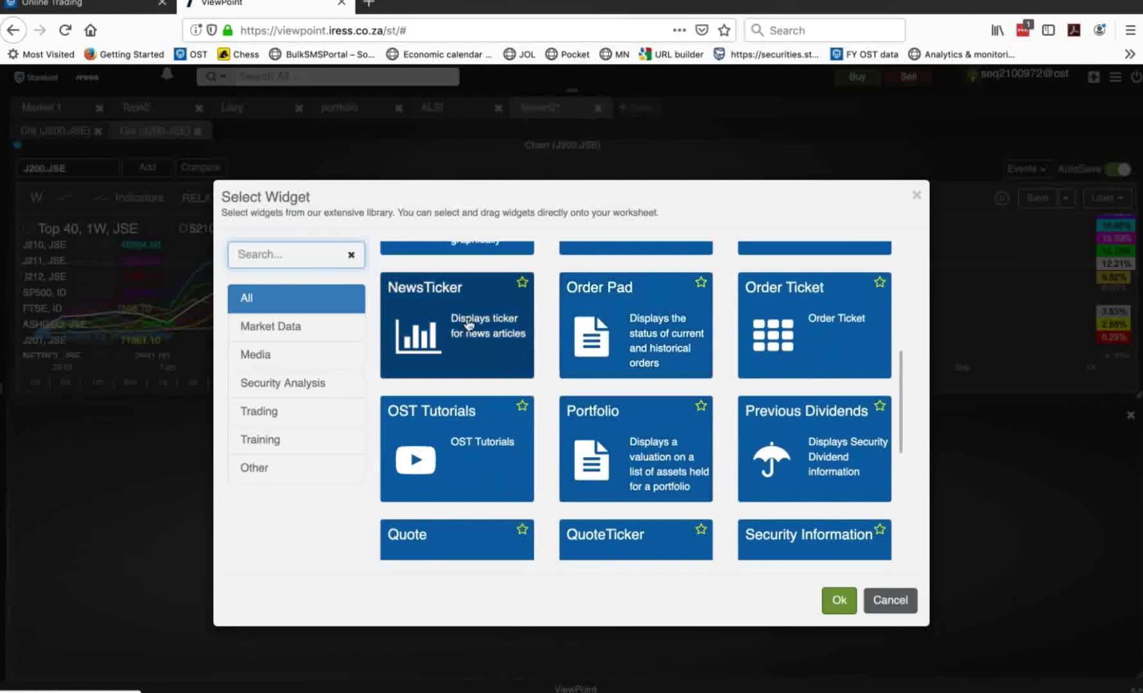
{"action": "left_click", "coordinate": [469, 325]}
{"action": "left_click", "coordinate": [839, 600]}
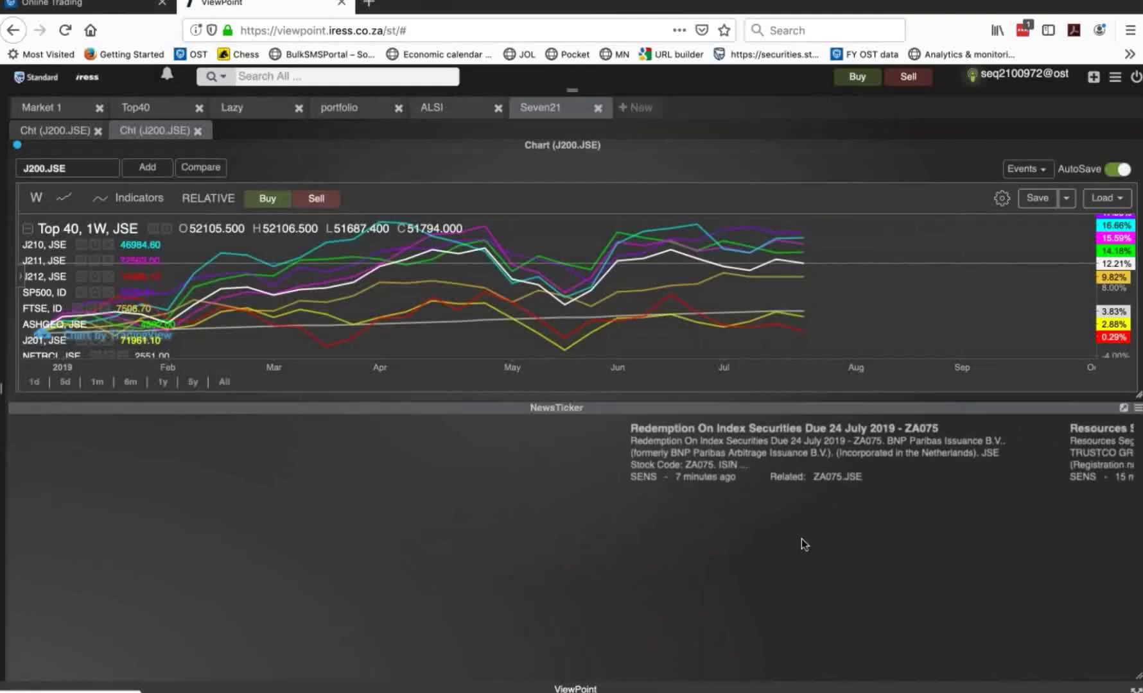
- Move the chart/news divider down, leaving the news ticker as a narrow bottom strip
{"action": "left_click_drag", "start_coordinate": [553, 406], "coordinate": [563, 567]}
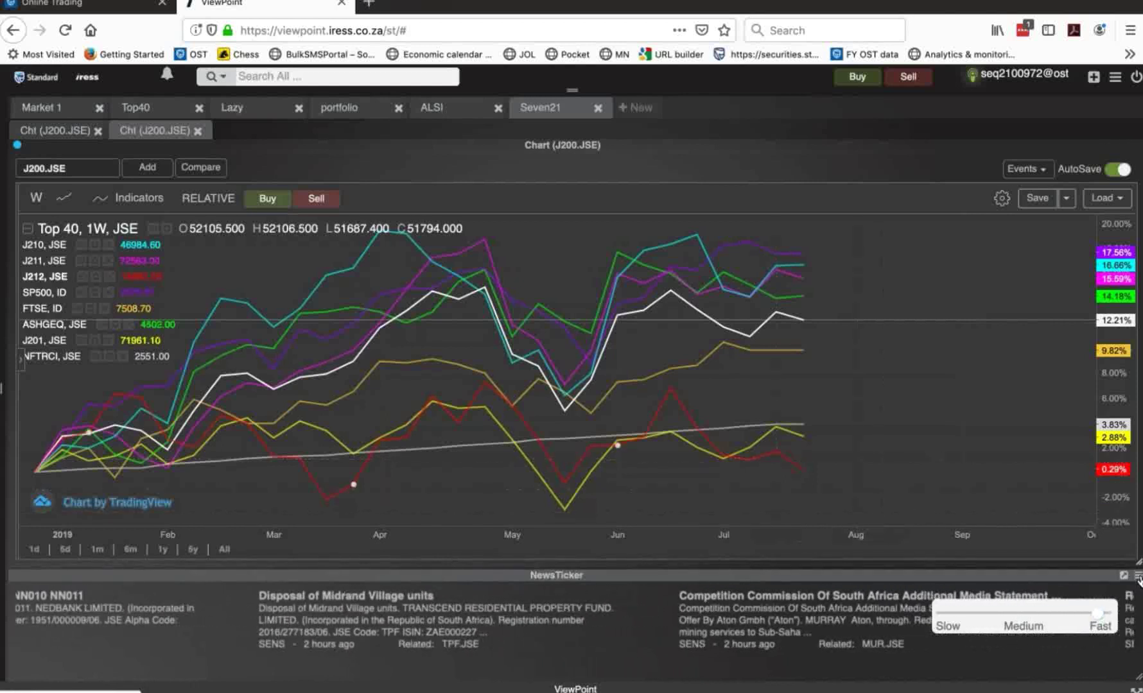
- Replace the news ticker with a Previous Dividends widget and enlarge it upward
{"action": "left_click", "coordinate": [1135, 576]}
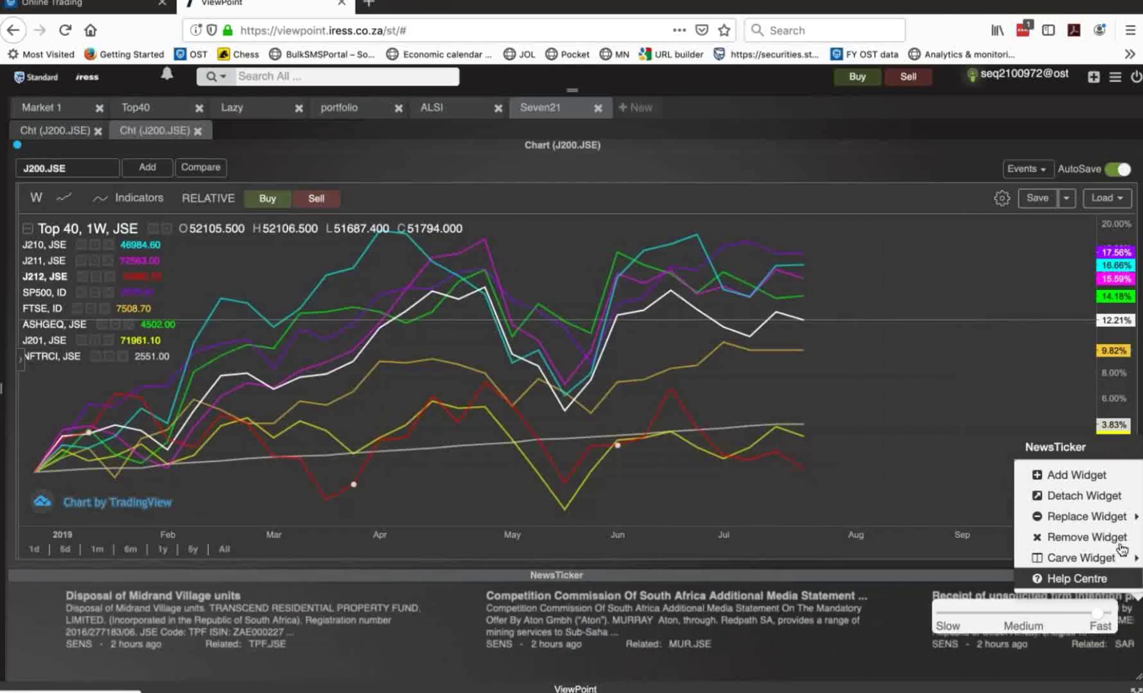
{"action": "mouse_move", "coordinate": [1116, 517]}
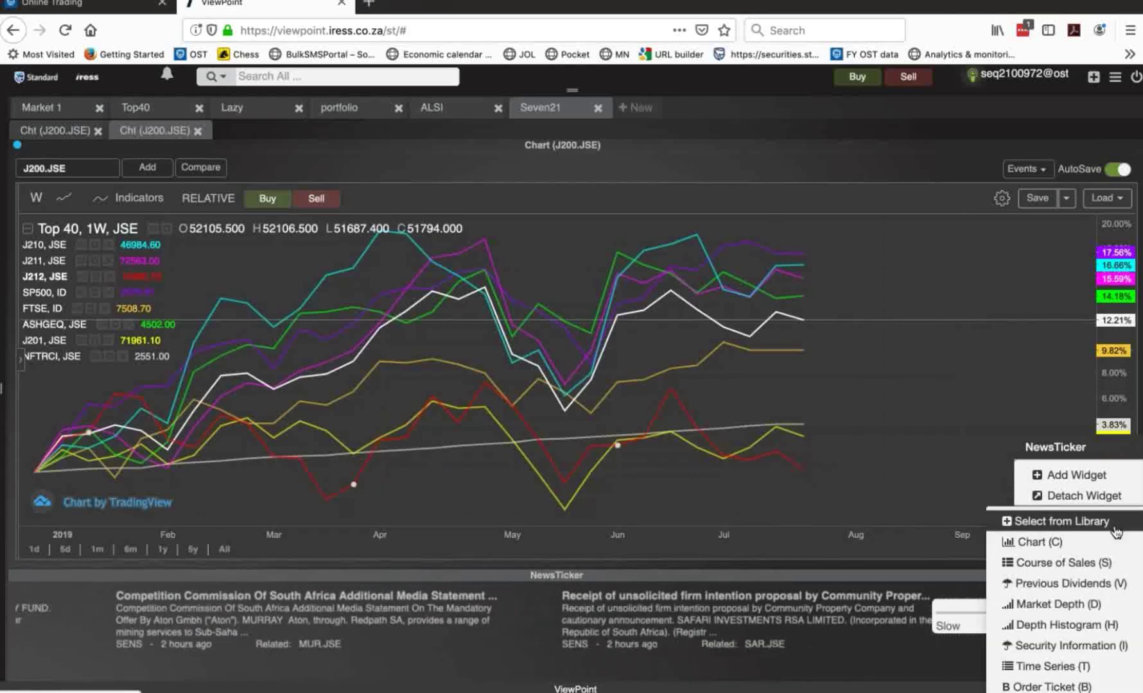
{"action": "left_click", "coordinate": [1084, 583]}
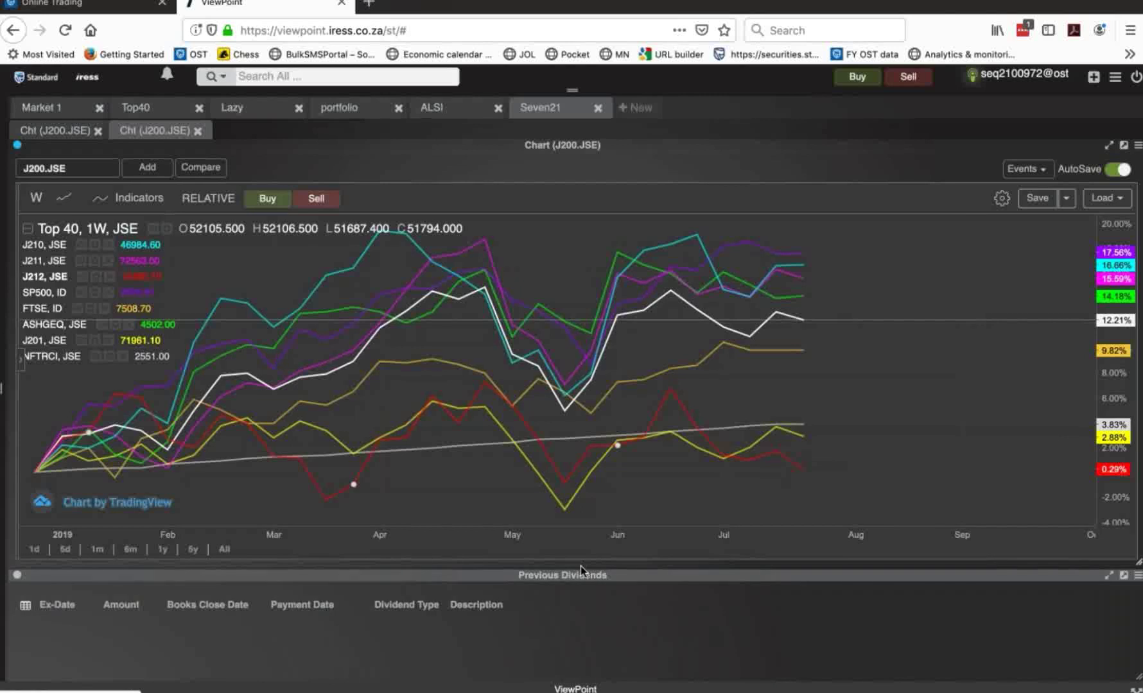
{"action": "left_click_drag", "start_coordinate": [580, 570], "coordinate": [151, 375]}
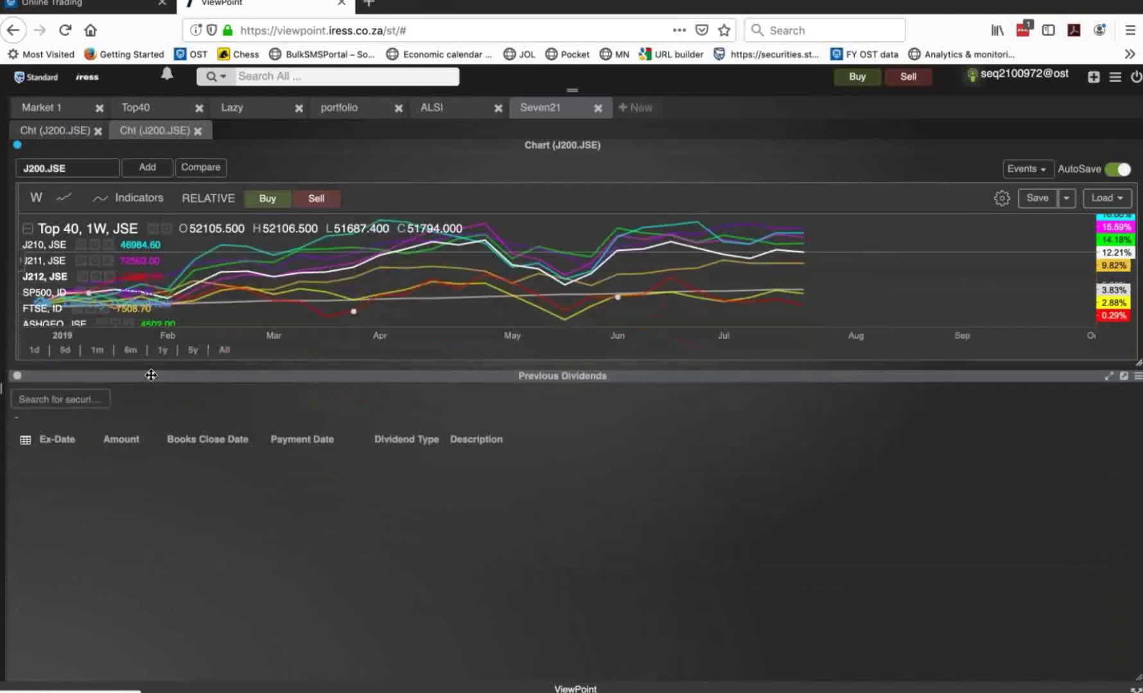
- Load Murray & Roberts (MUR.JSE) into the Previous Dividends panel via an 'MU' search
{"action": "left_click", "coordinate": [84, 400]}
{"action": "type", "text": "MUR"}
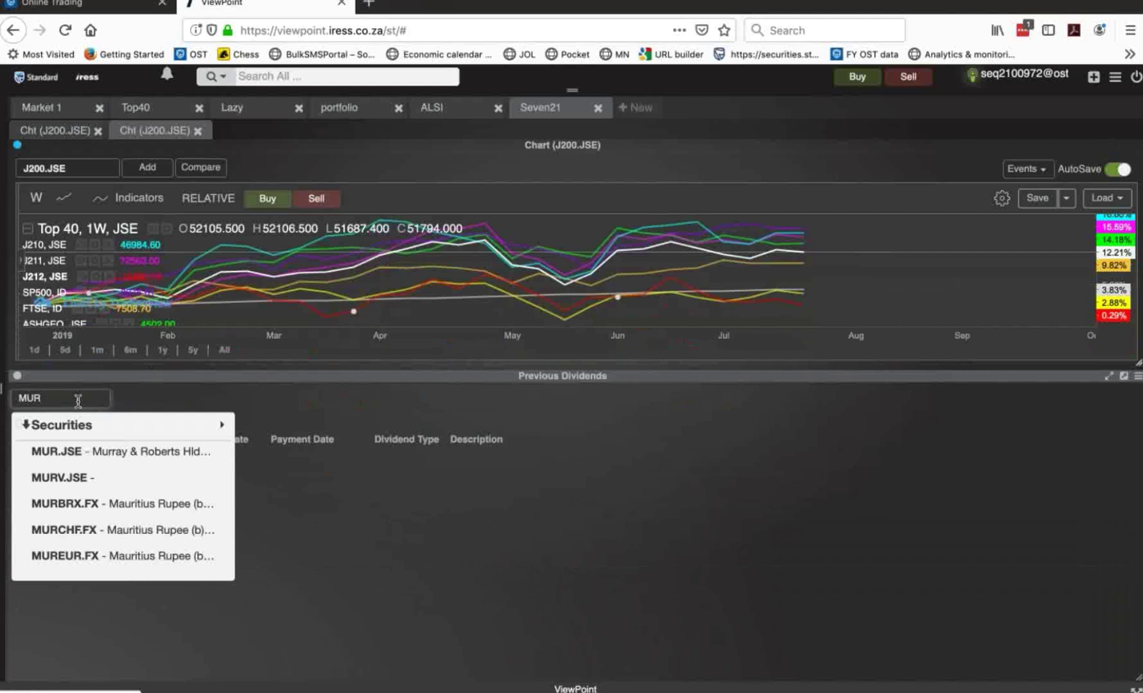
{"action": "key", "text": "Down"}
{"action": "key", "text": "Return"}
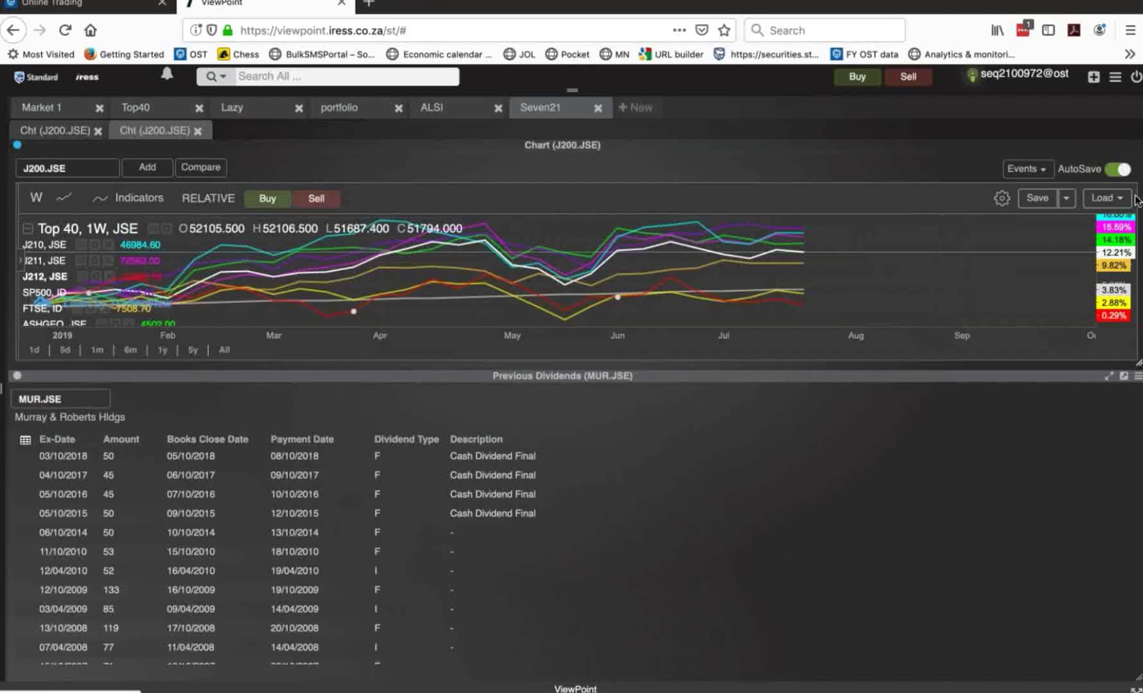
- Remove the Previous Dividends widget so the Top 40 chart fills the workspace
{"action": "left_click", "coordinate": [1137, 377]}
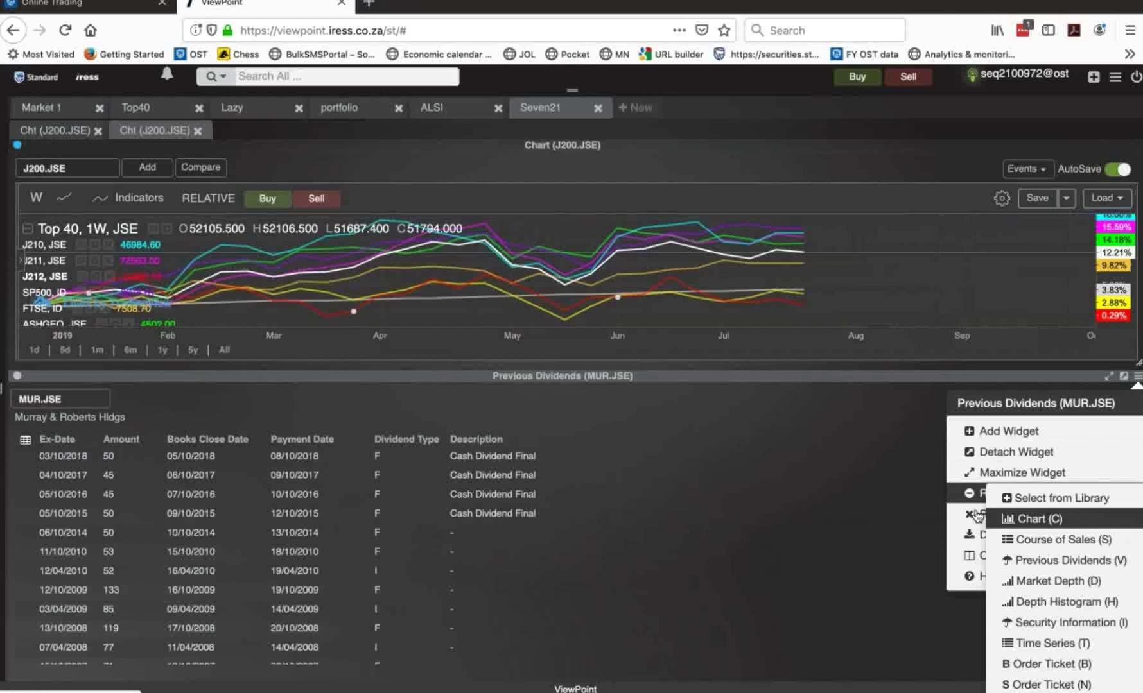
{"action": "left_click", "coordinate": [972, 513]}
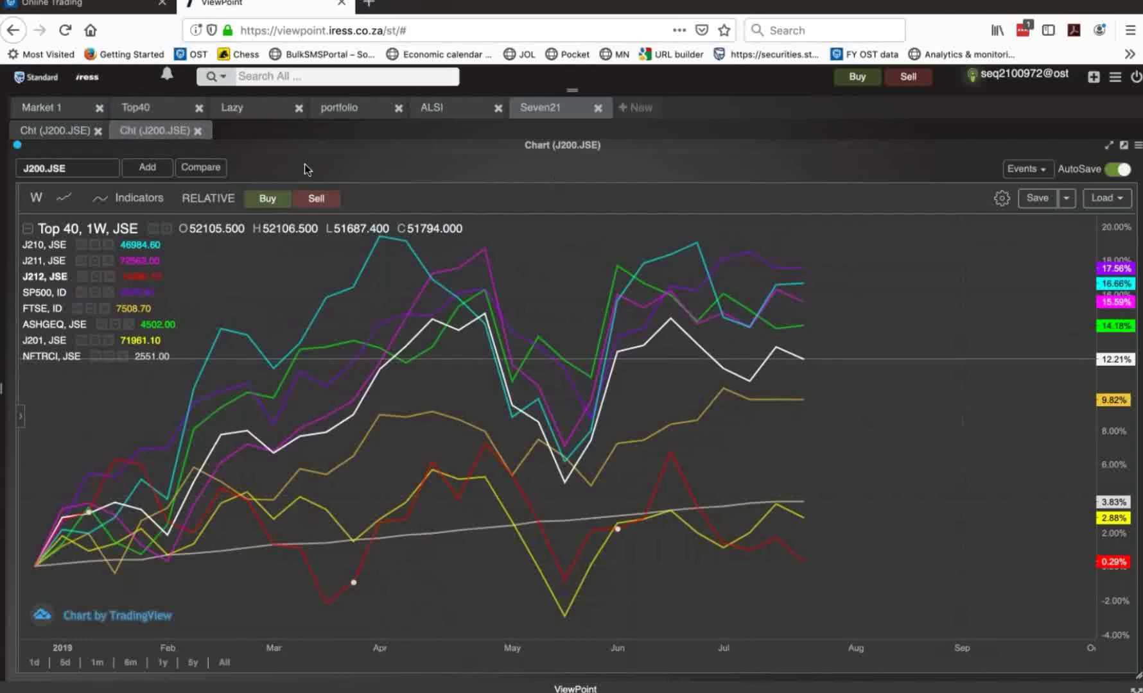
{"action": "left_click", "coordinate": [1138, 151]}
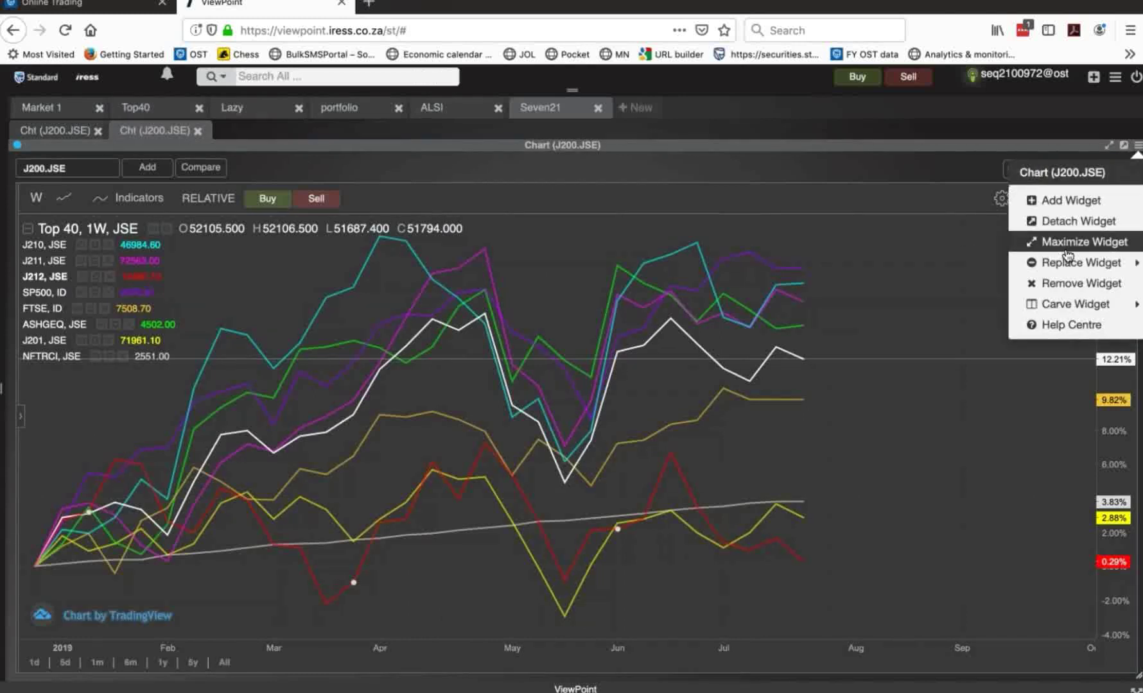
{"action": "left_click", "coordinate": [1084, 201]}
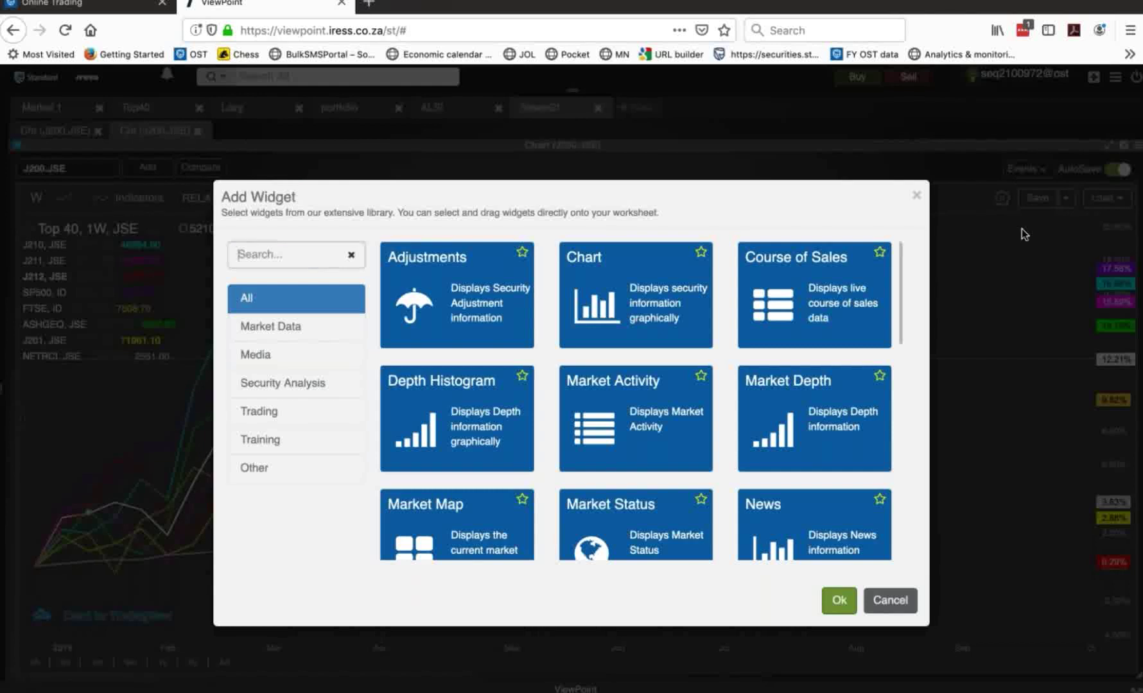
{"action": "left_click", "coordinate": [796, 404]}
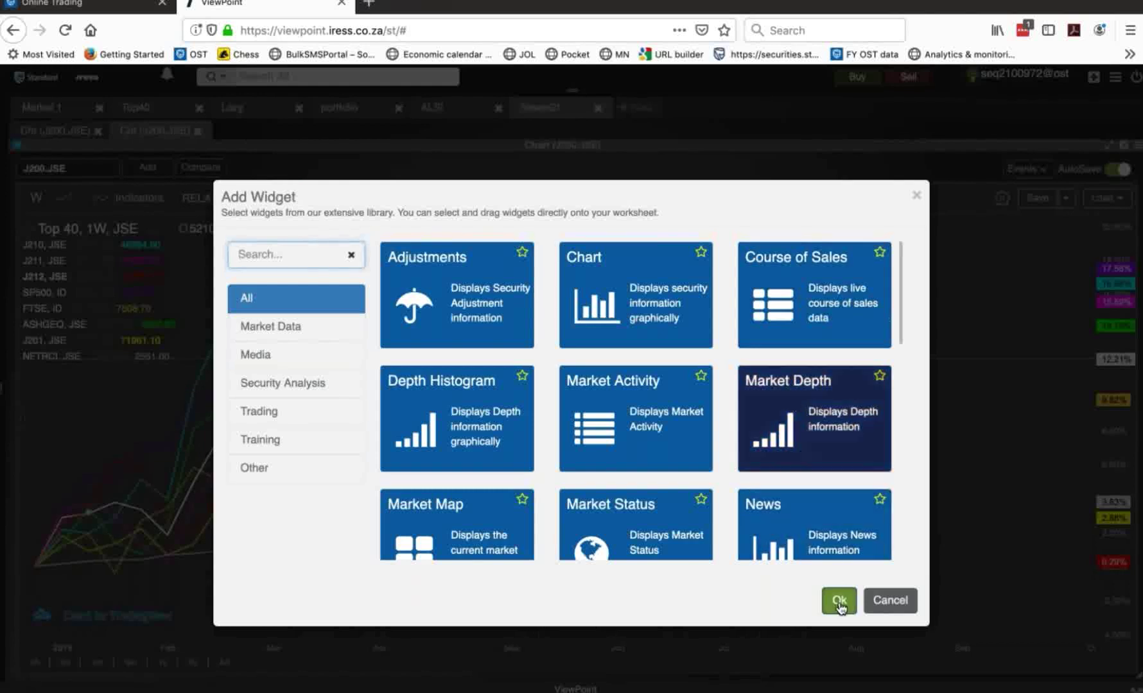
{"action": "left_click", "coordinate": [839, 600]}
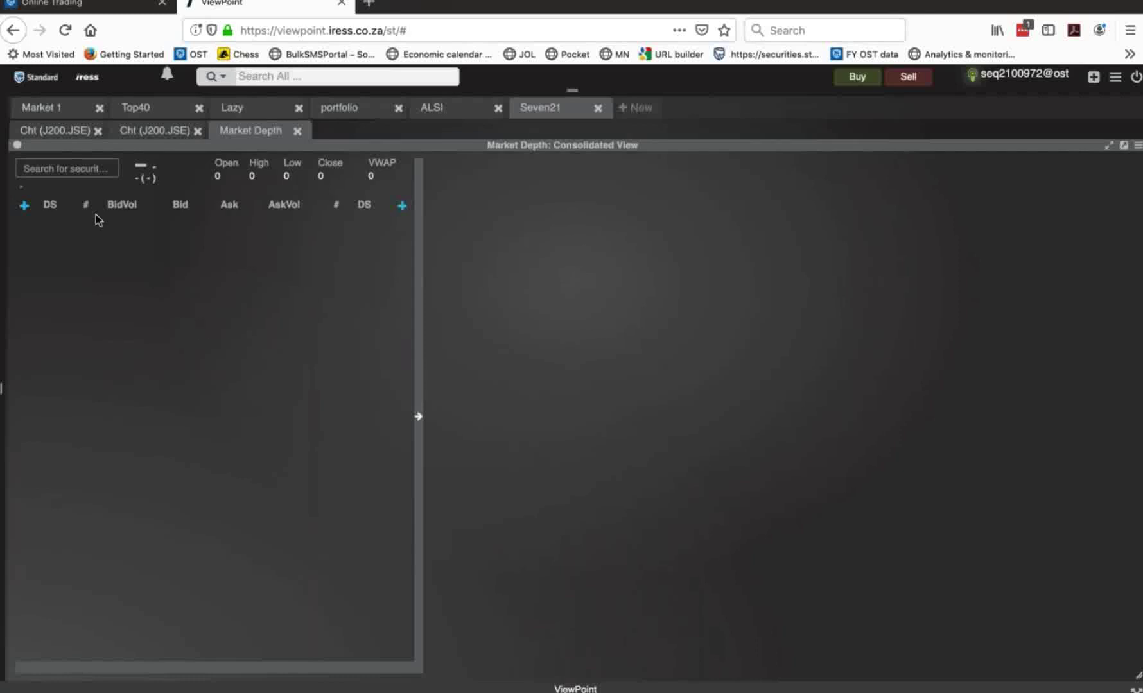
{"action": "left_click", "coordinate": [69, 169]}
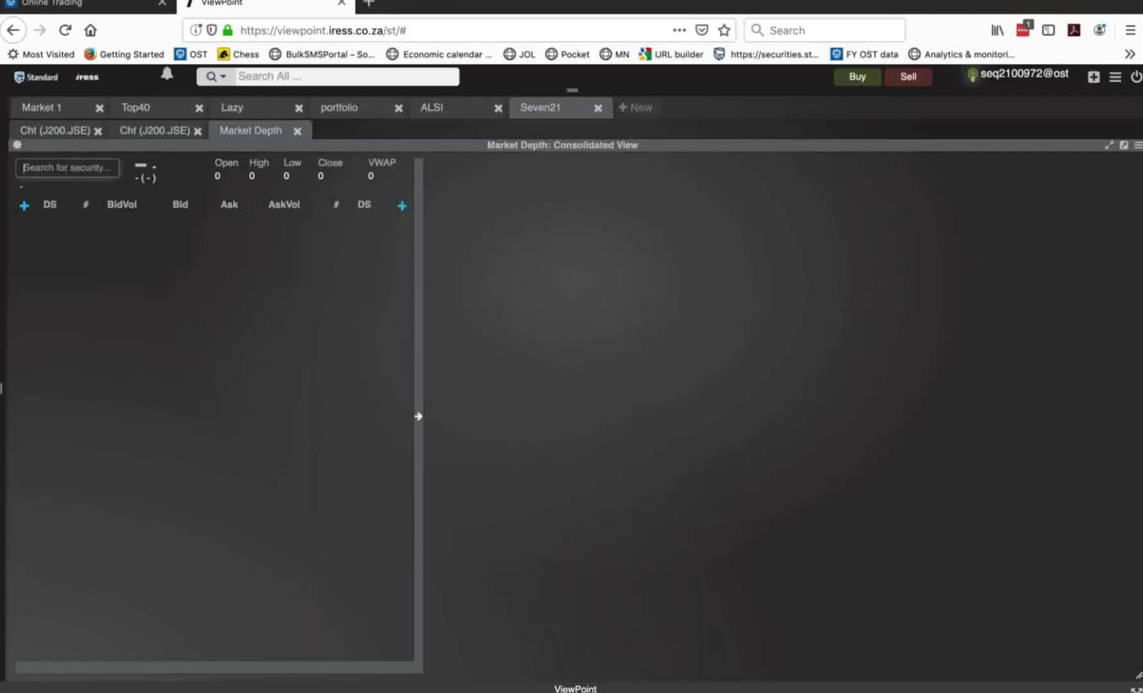
{"action": "type", "text": "NPN"}
{"action": "key", "text": "Return"}
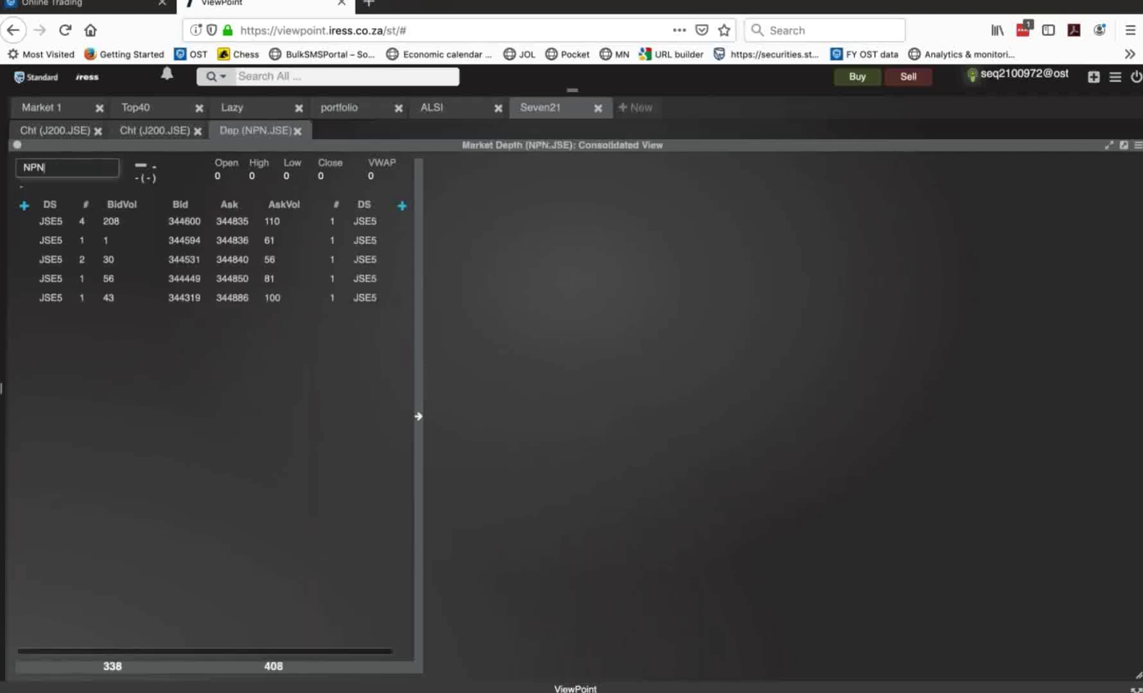
{"action": "mouse_move", "coordinate": [121, 304]}
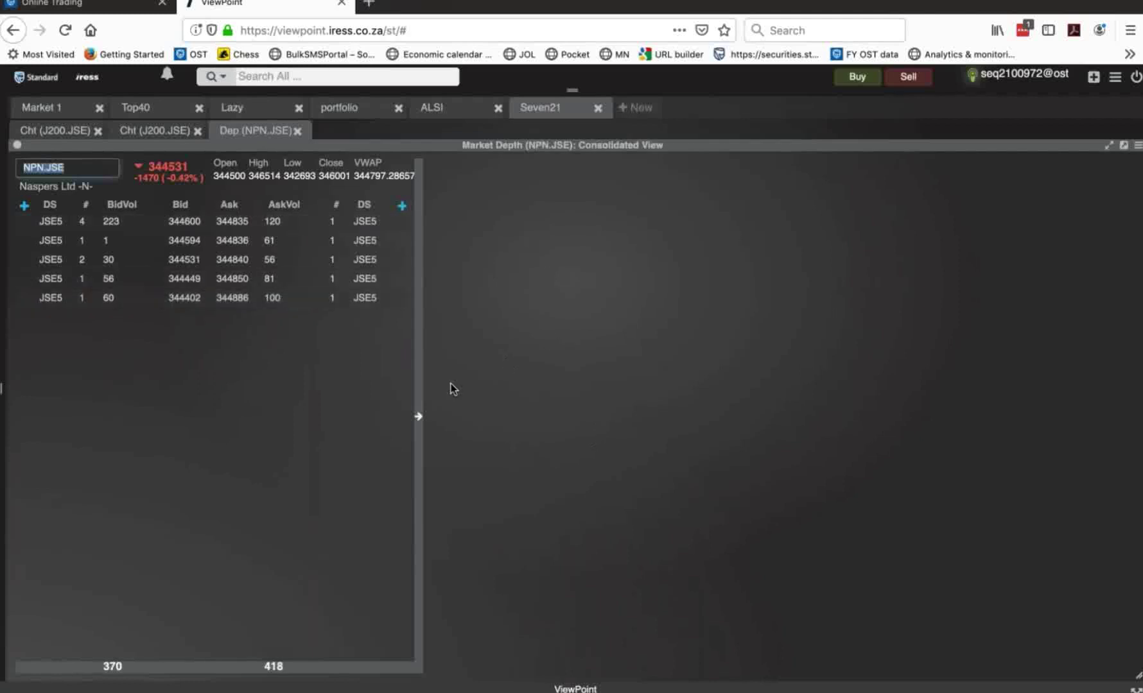
{"action": "left_click", "coordinate": [418, 417]}
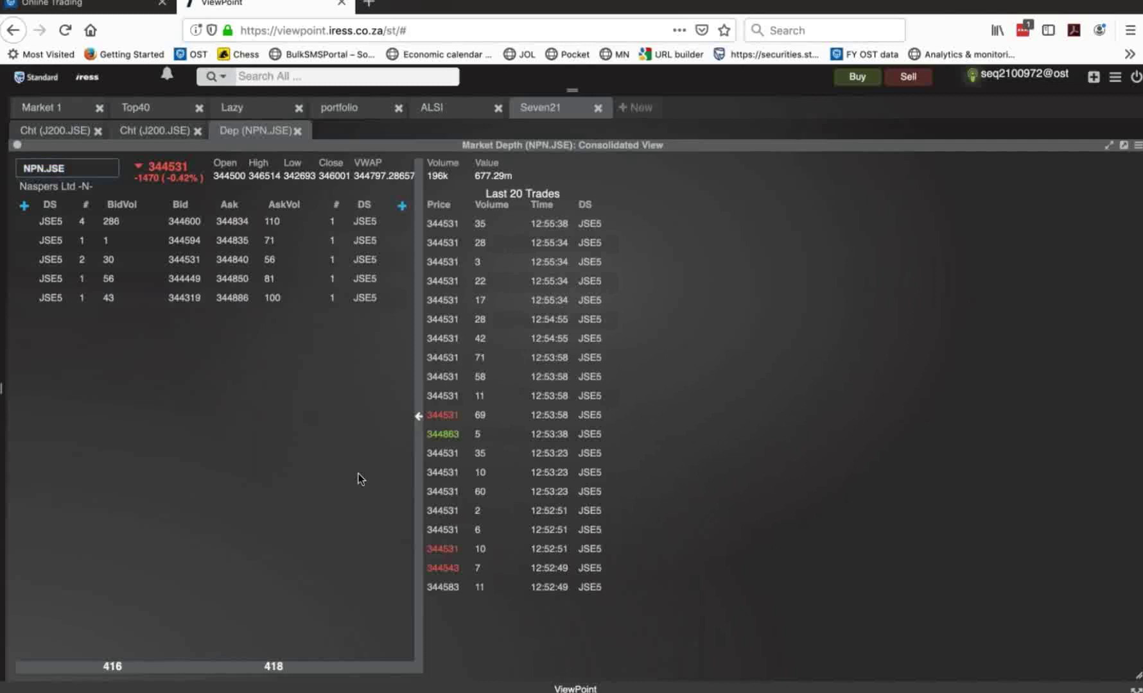
{"action": "left_click", "coordinate": [297, 131]}
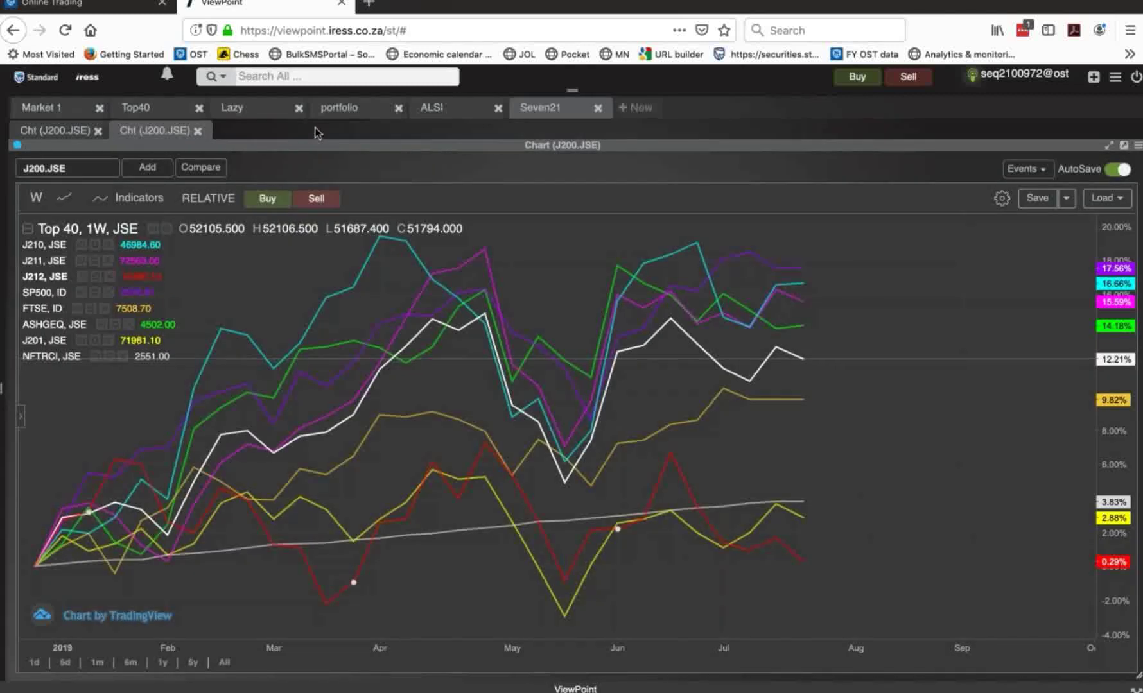
- Show the J200 Top 40 watchlist in the Top40 workspace
{"action": "left_click", "coordinate": [340, 107]}
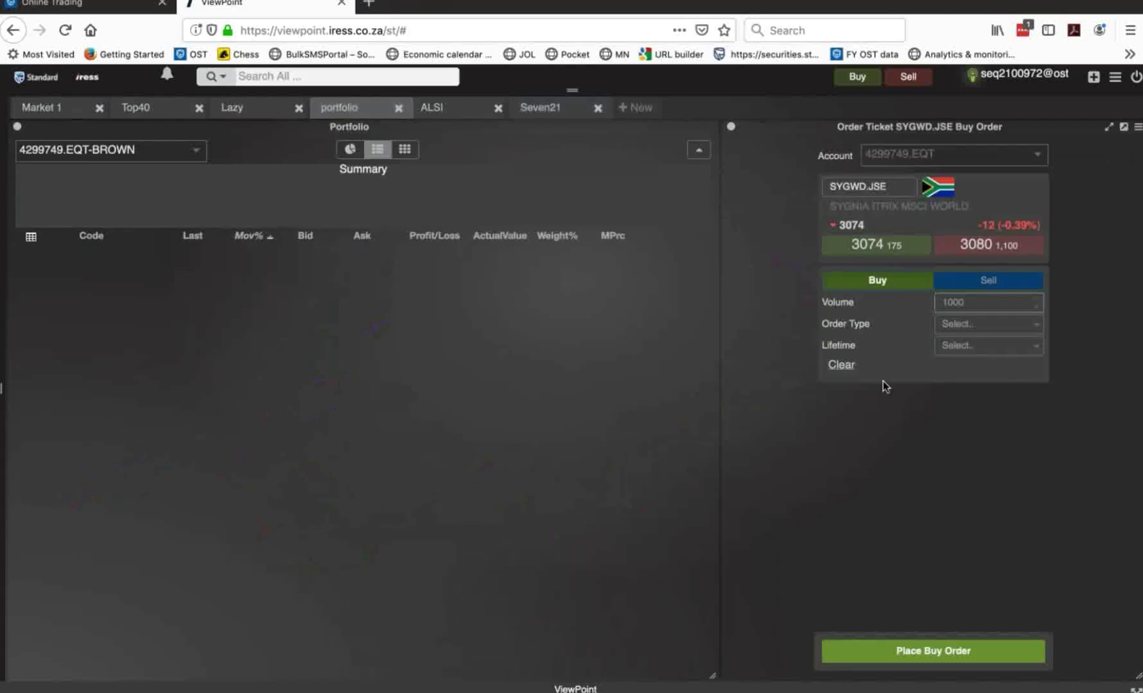
{"action": "left_click", "coordinate": [139, 108]}
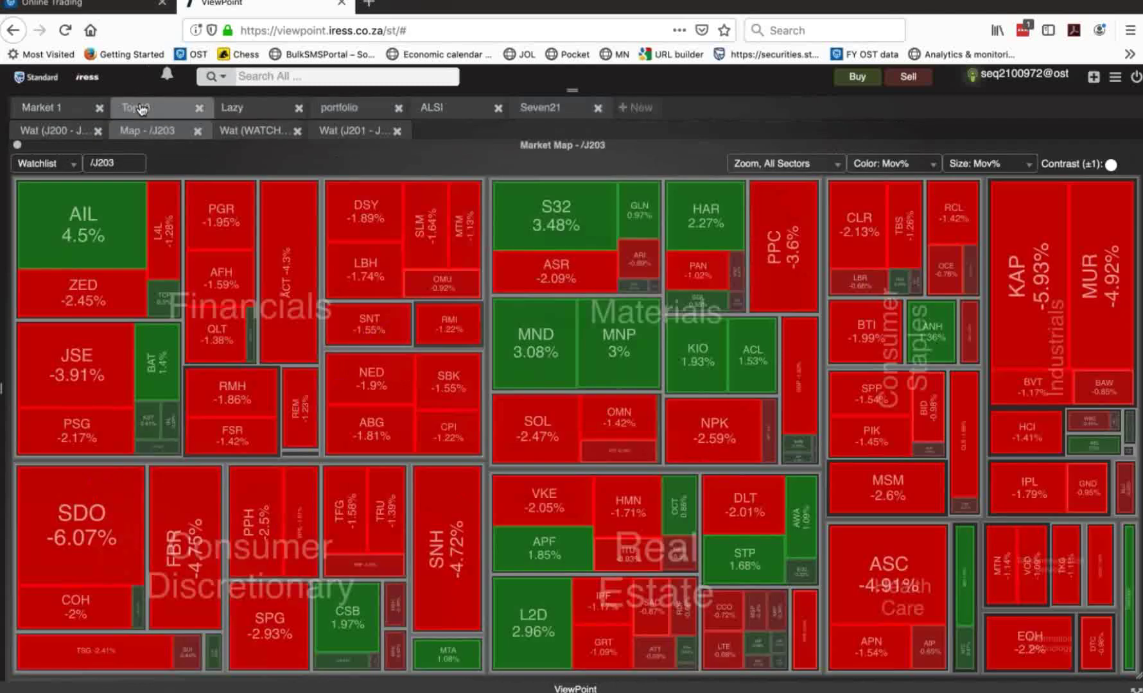
{"action": "left_click", "coordinate": [32, 136]}
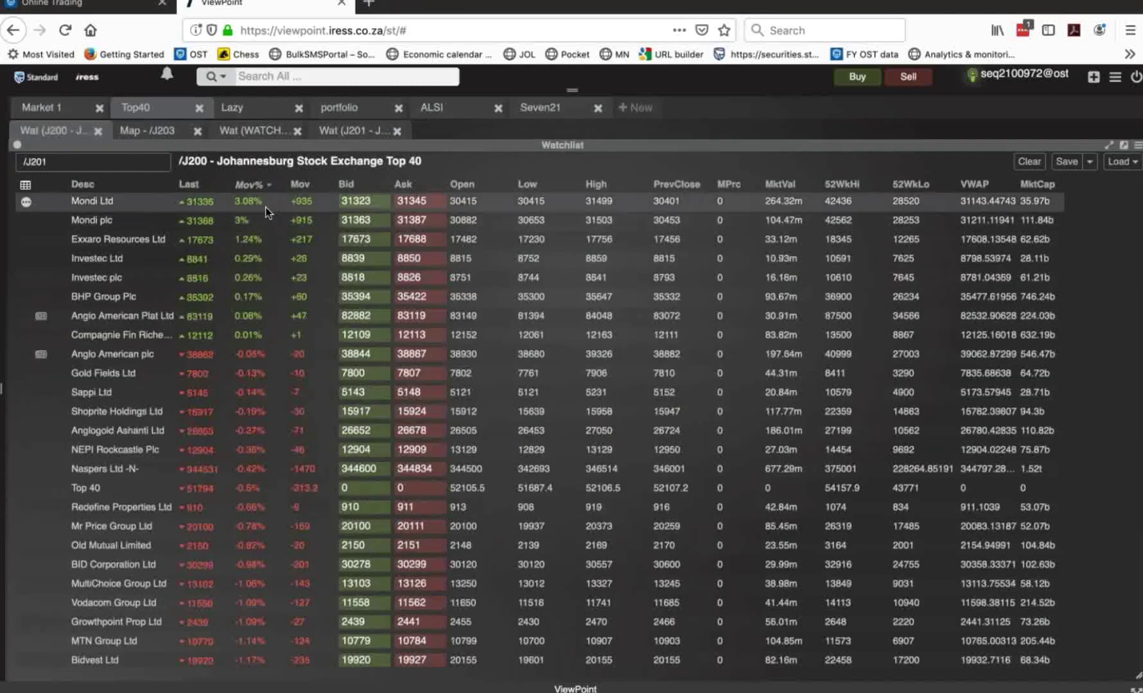
- Start a buy order for Mondi (MND.JSE), check the account list, and view its summary
{"action": "left_click", "coordinate": [425, 203]}
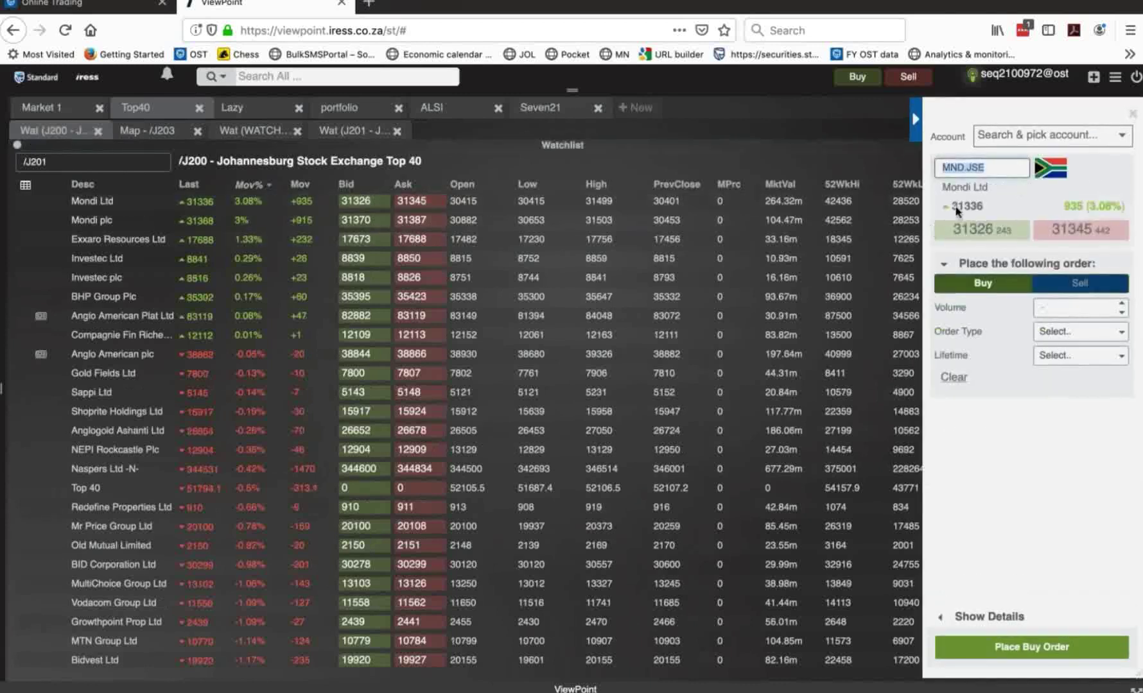
{"action": "left_click", "coordinate": [1052, 132]}
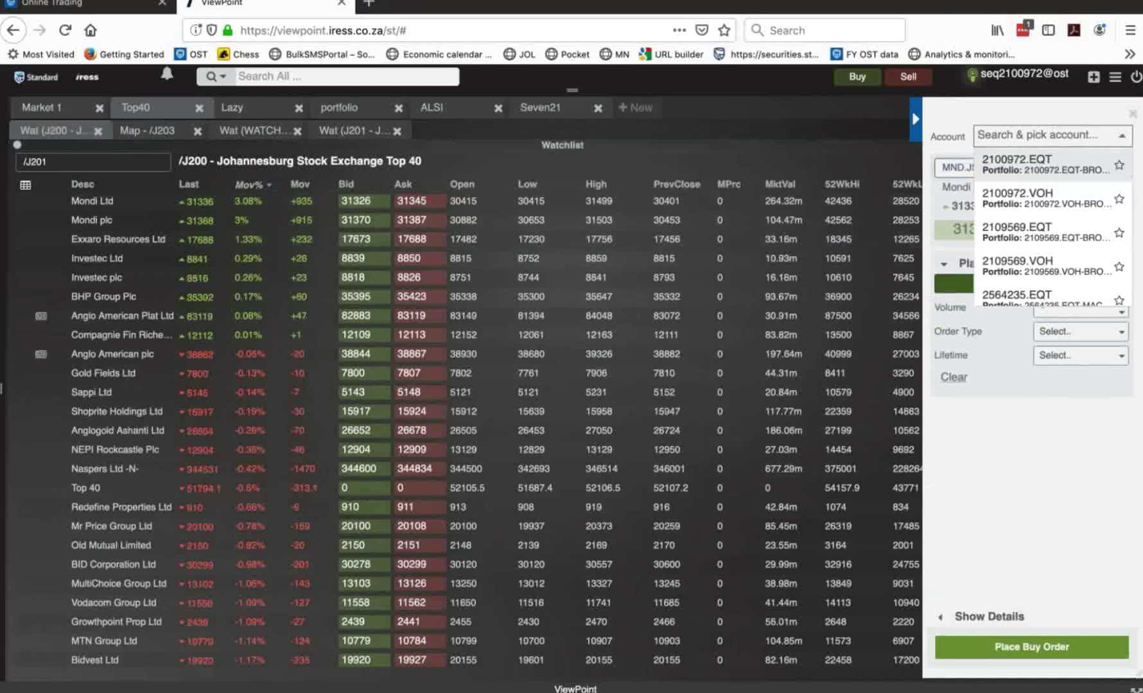
{"action": "left_click", "coordinate": [959, 288]}
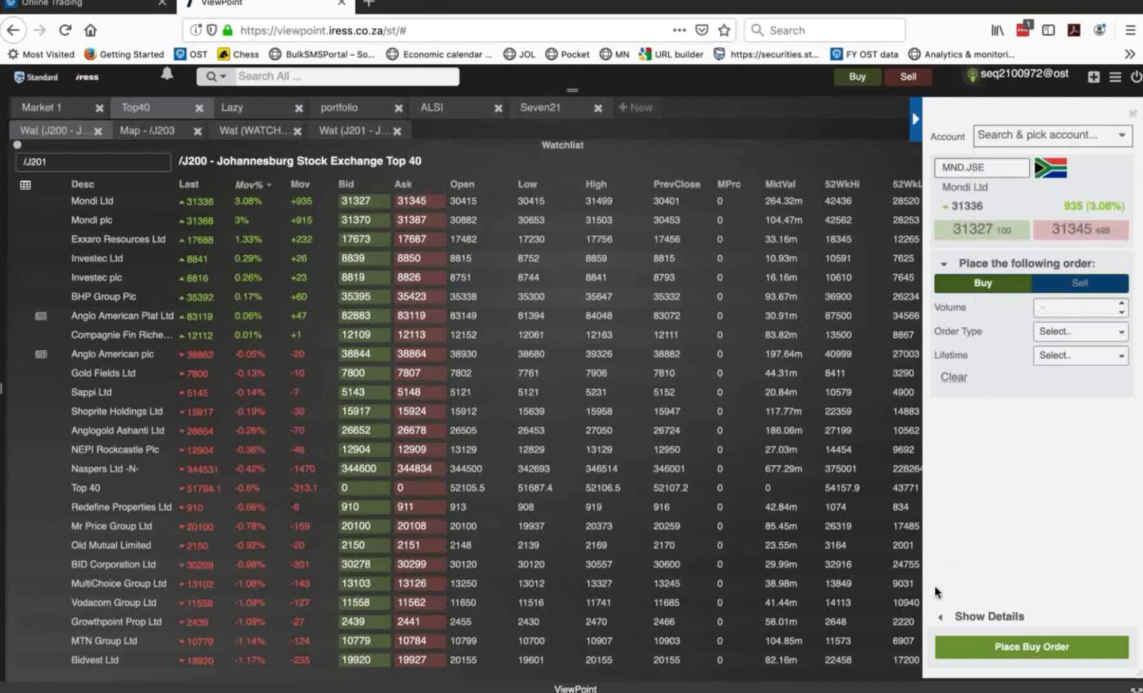
{"action": "left_click", "coordinate": [940, 620]}
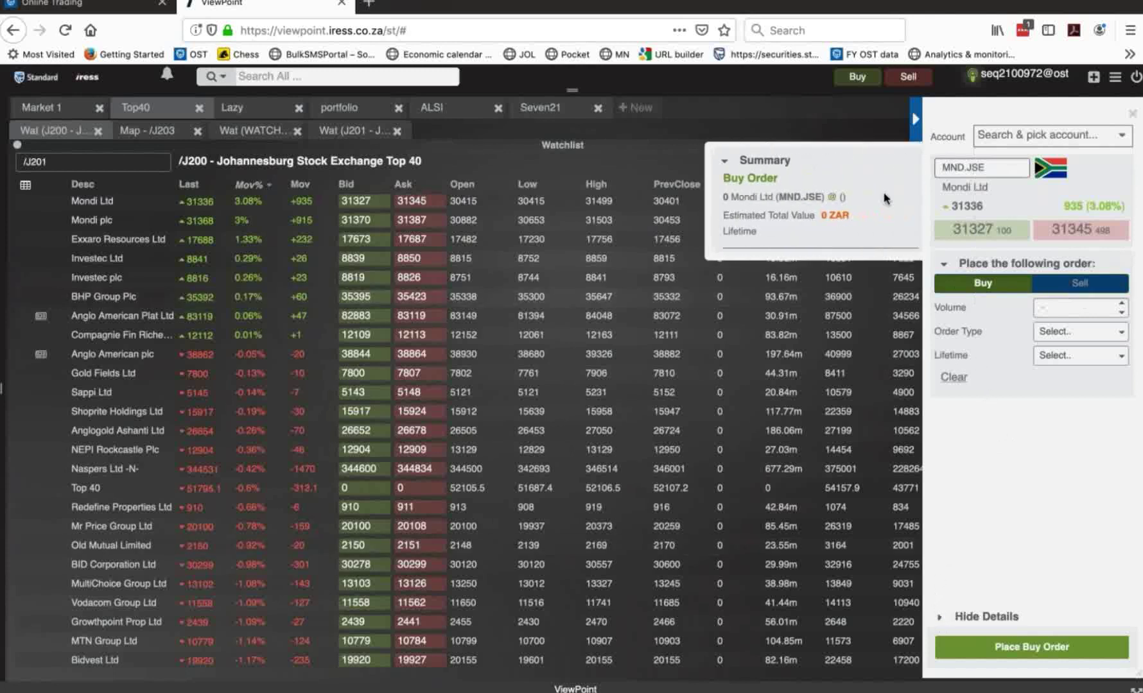
{"action": "left_click", "coordinate": [1132, 115]}
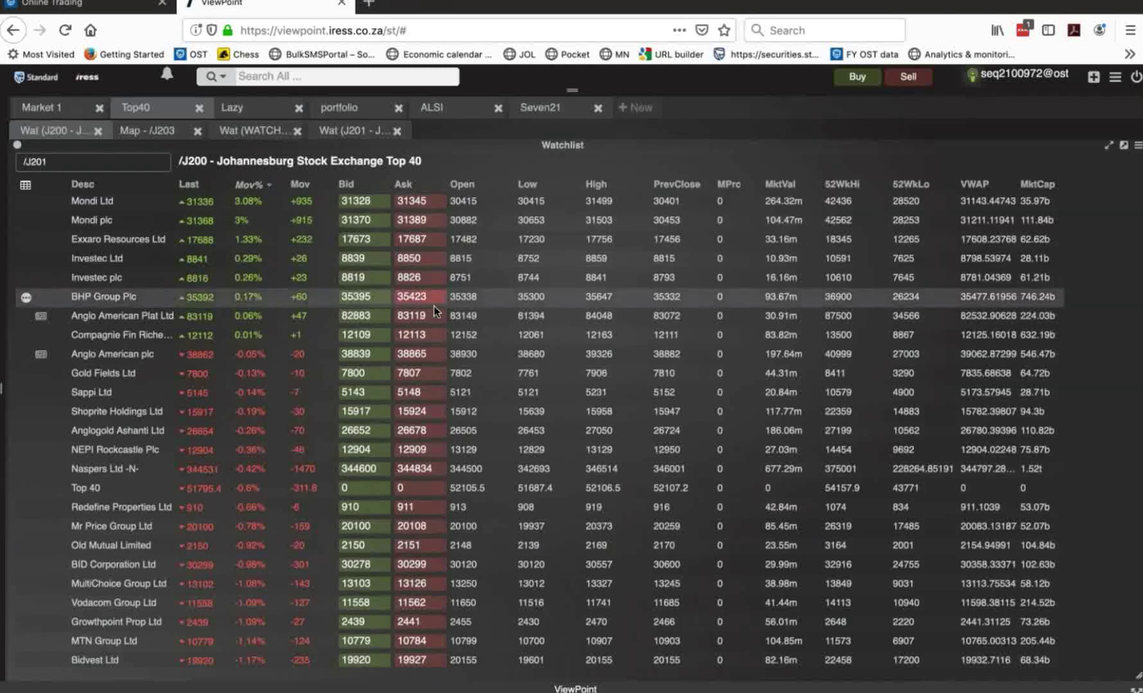
{"action": "left_click", "coordinate": [356, 393]}
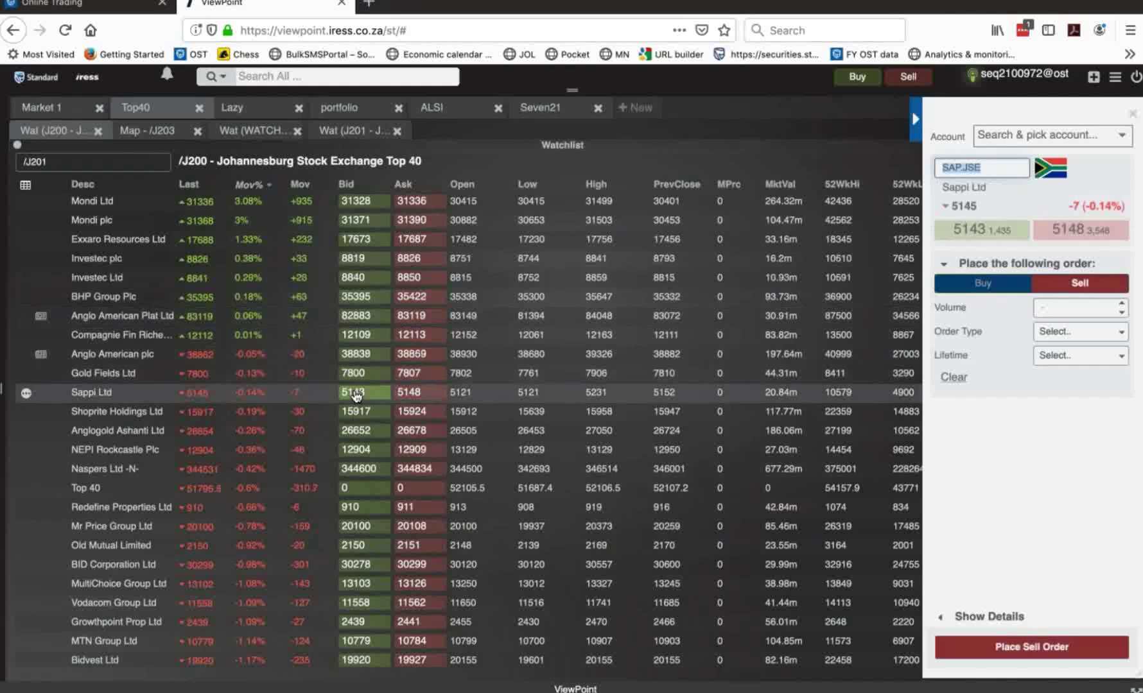
{"action": "left_click", "coordinate": [1003, 236]}
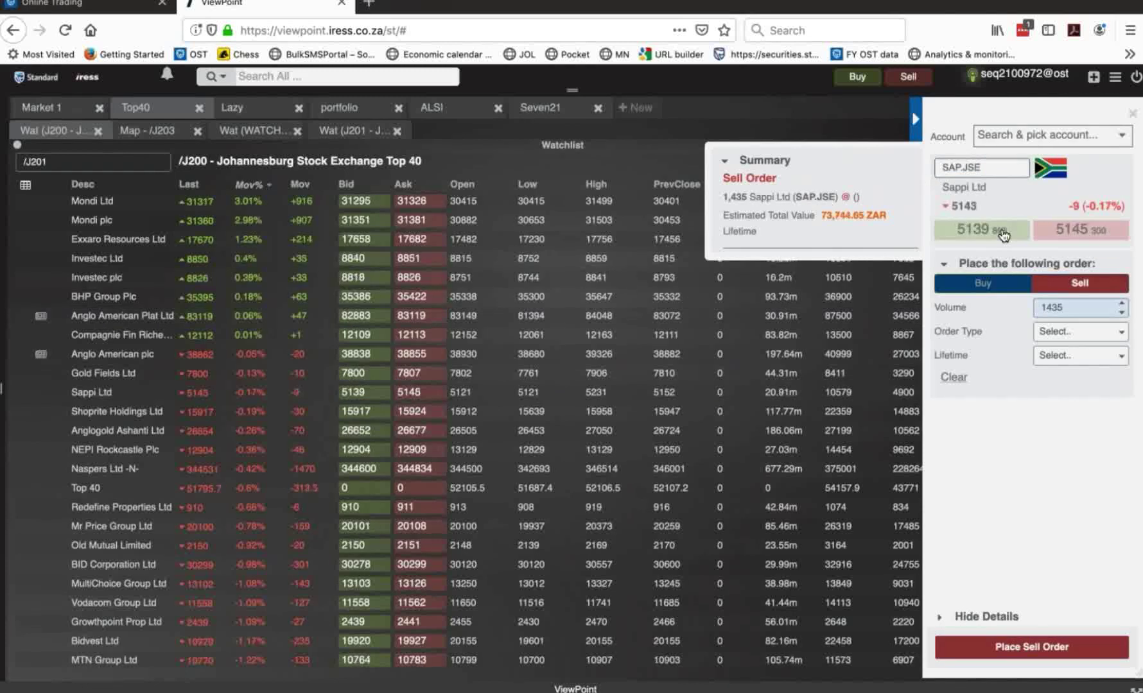
{"action": "left_click", "coordinate": [993, 286]}
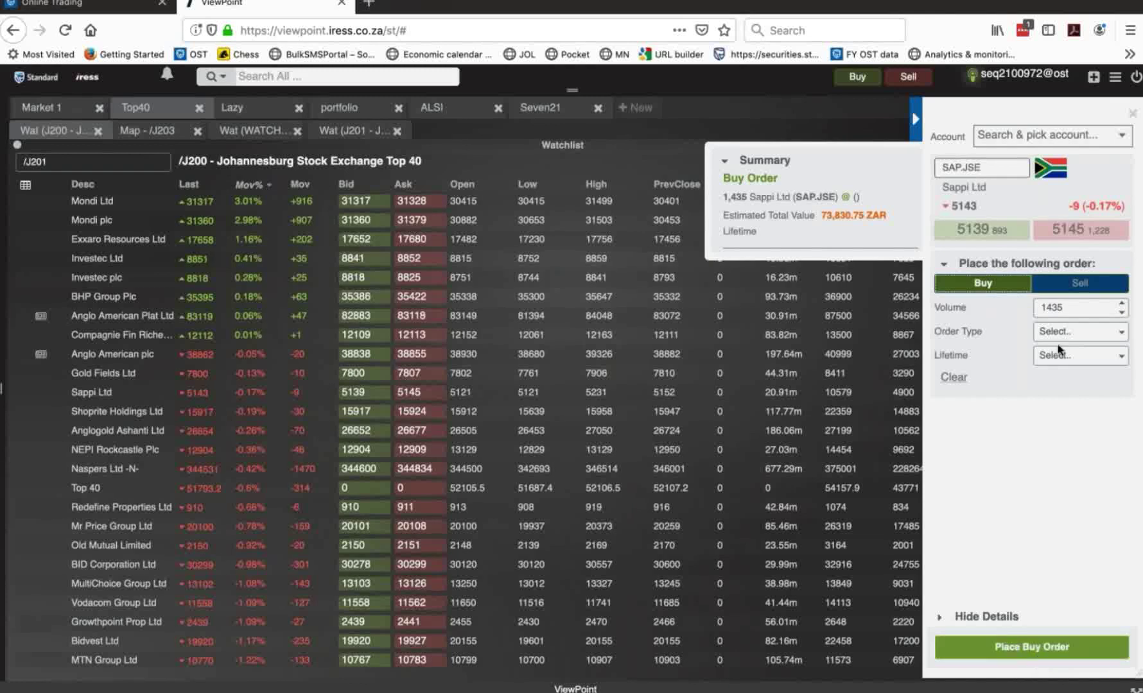
{"action": "left_click", "coordinate": [1091, 286]}
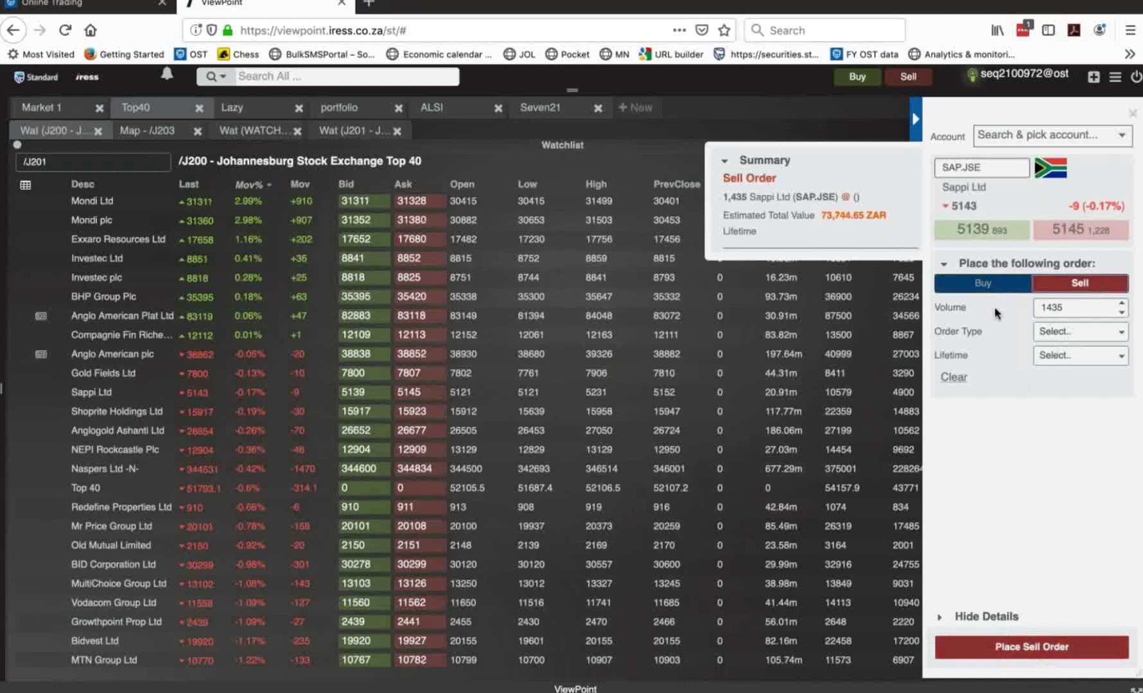
{"action": "left_click", "coordinate": [983, 290]}
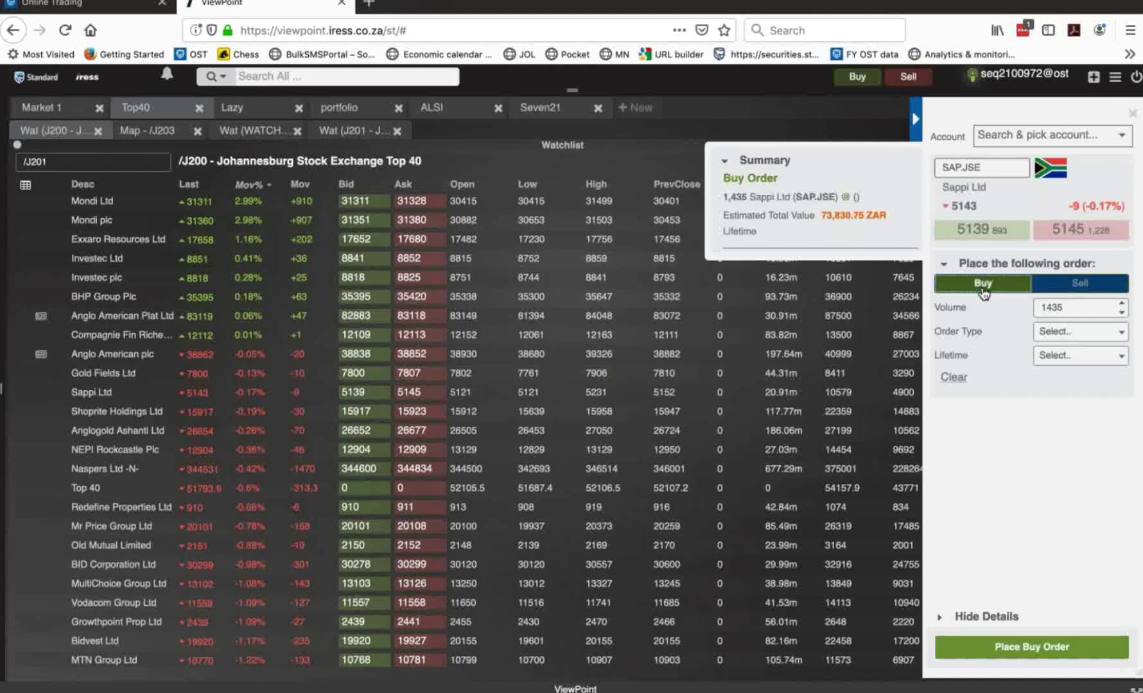
{"action": "left_click", "coordinate": [1050, 291]}
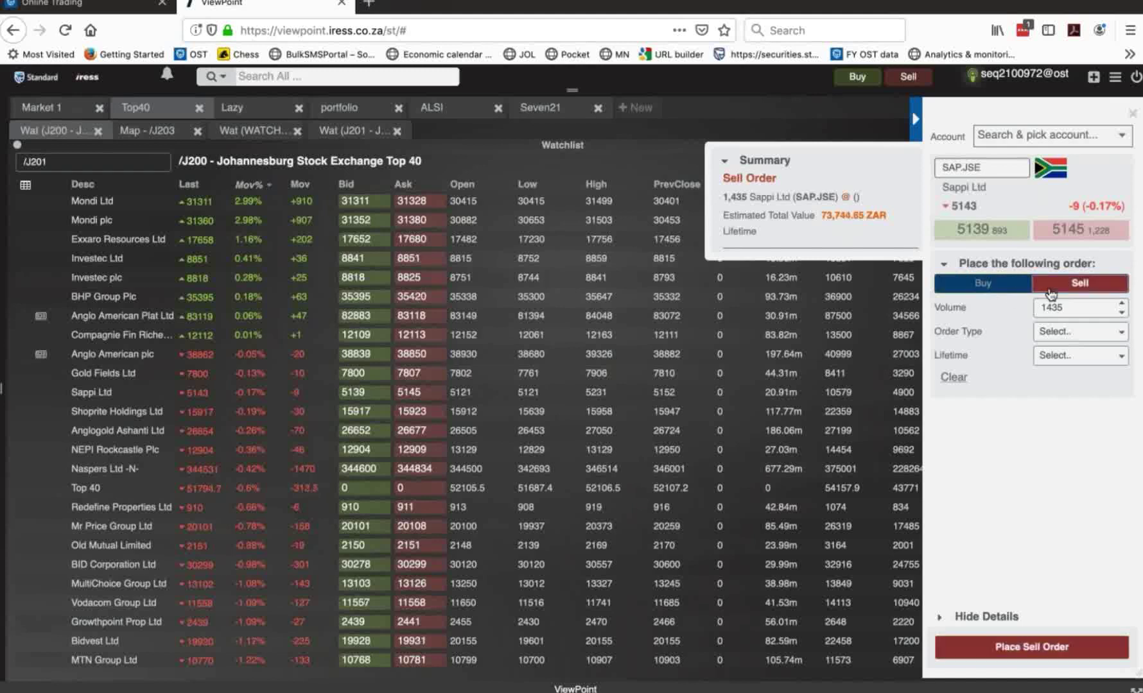
{"action": "left_click", "coordinate": [1133, 114]}
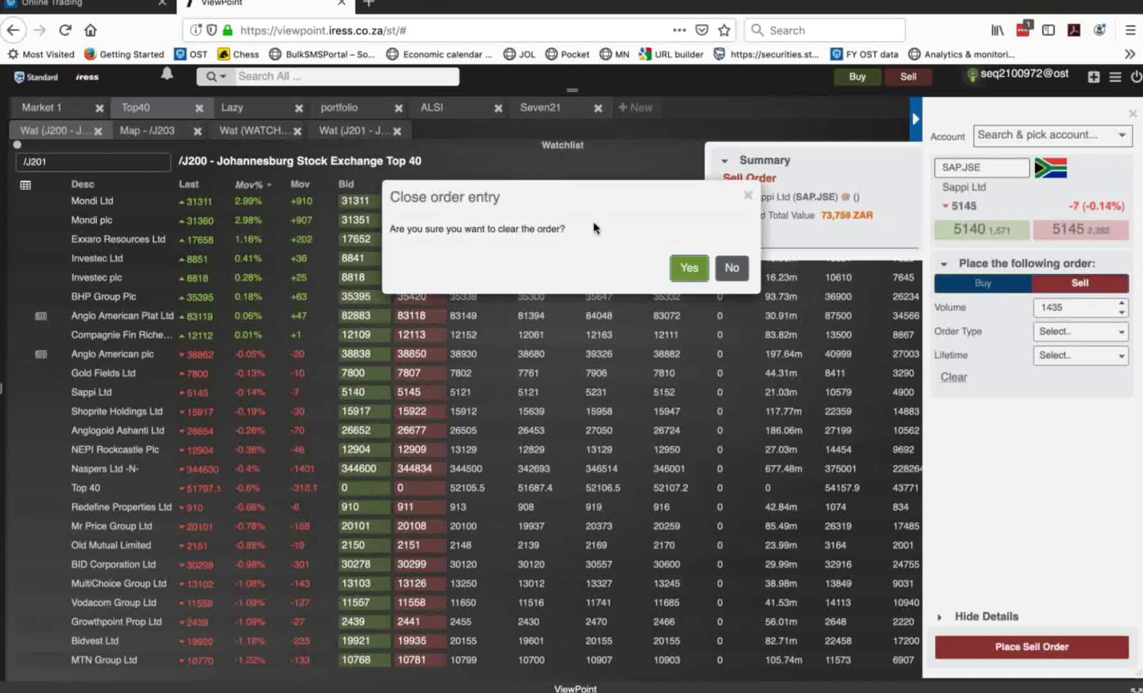
{"action": "left_click", "coordinate": [688, 269]}
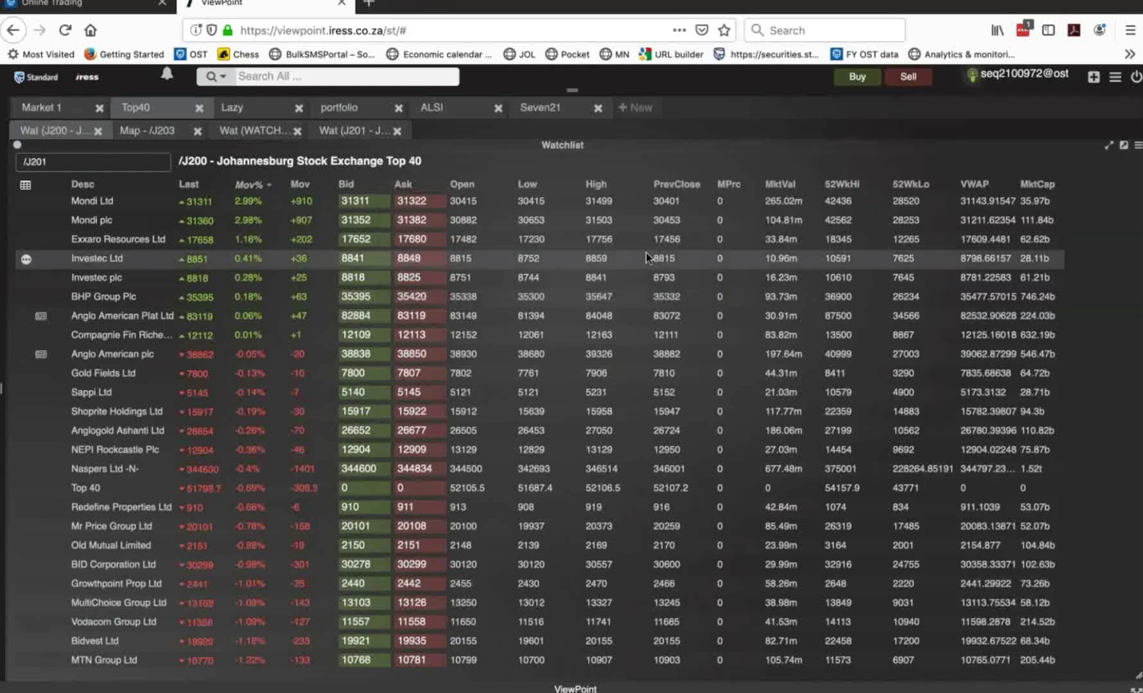
- Switch to the portfolio workspace and load another trading account's holdings from the account list
{"action": "left_click", "coordinate": [329, 116]}
{"action": "left_click", "coordinate": [182, 144]}
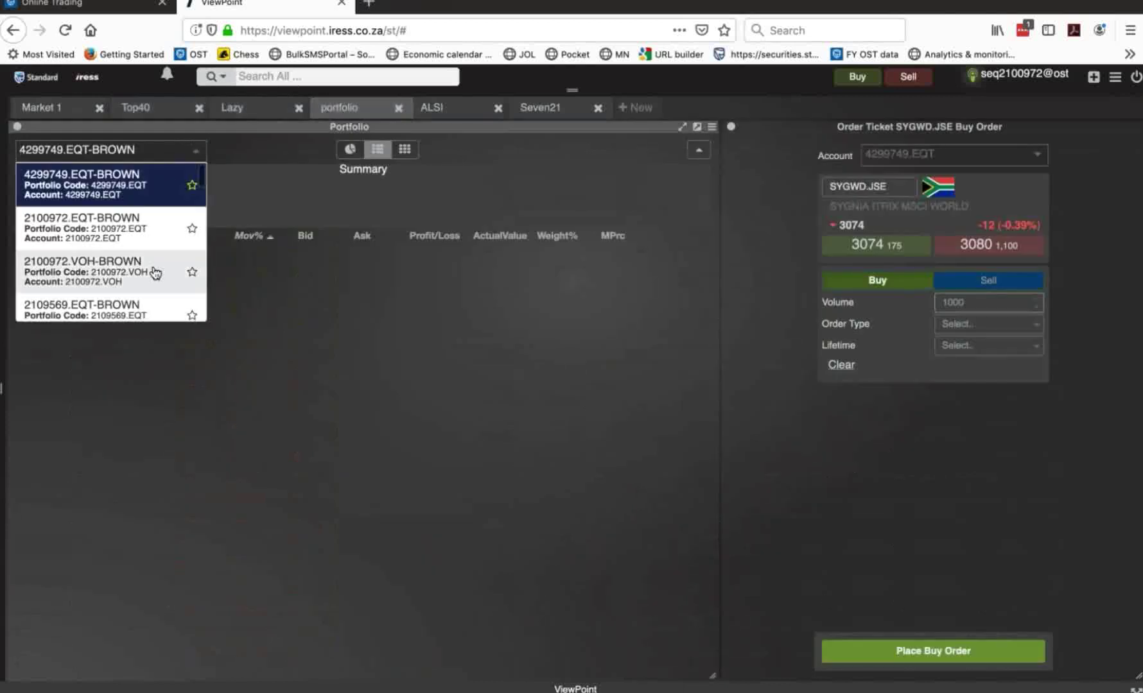
{"action": "left_click", "coordinate": [107, 313]}
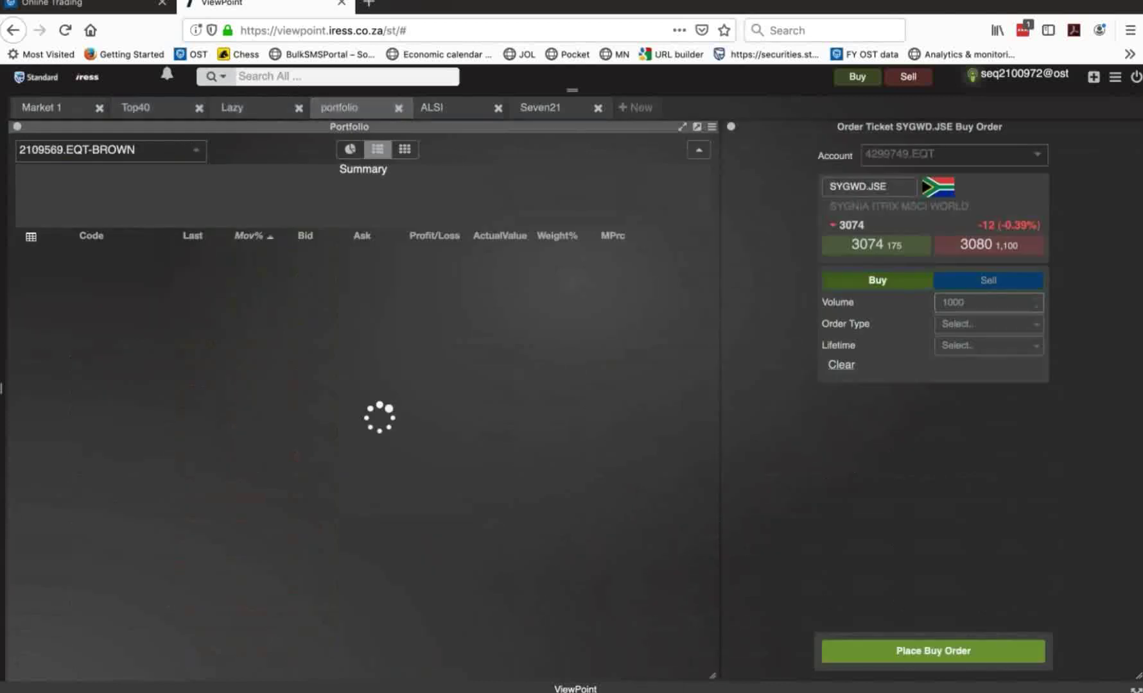
- In the Market 1 watchlist, search T, then R, and pick RESI.JSE from the results
{"action": "left_click", "coordinate": [51, 111]}
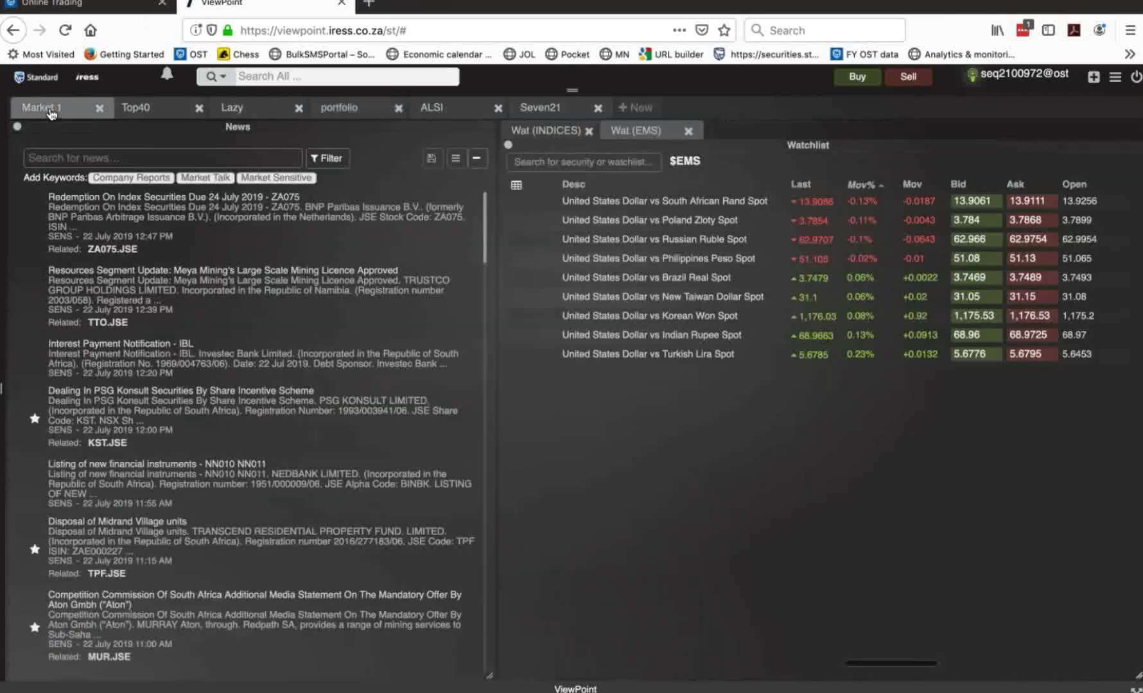
{"action": "left_click", "coordinate": [617, 161]}
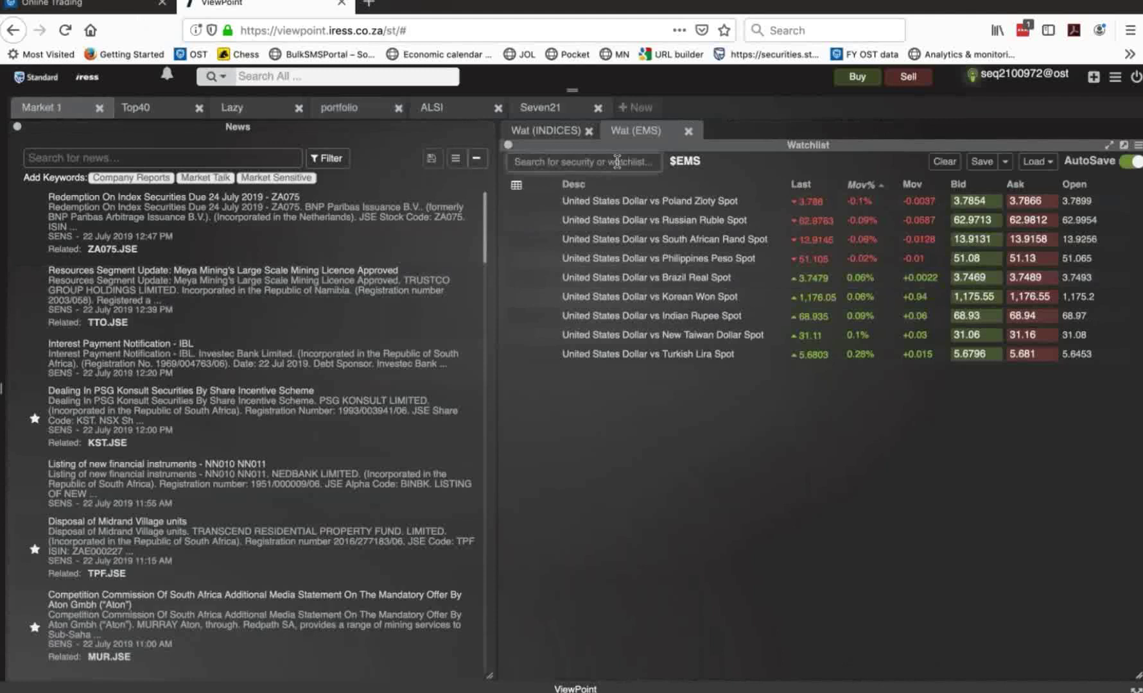
{"action": "type", "text": "TOP"}
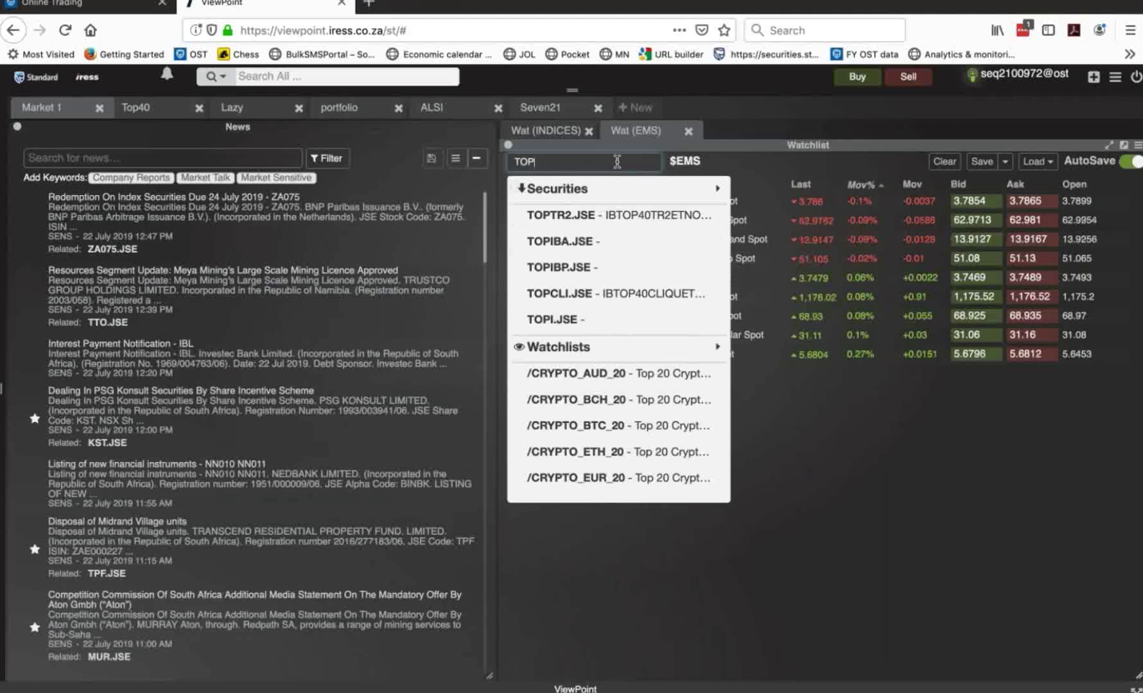
{"action": "key", "text": "BackSpace"}
{"action": "key", "text": "BackSpace"}
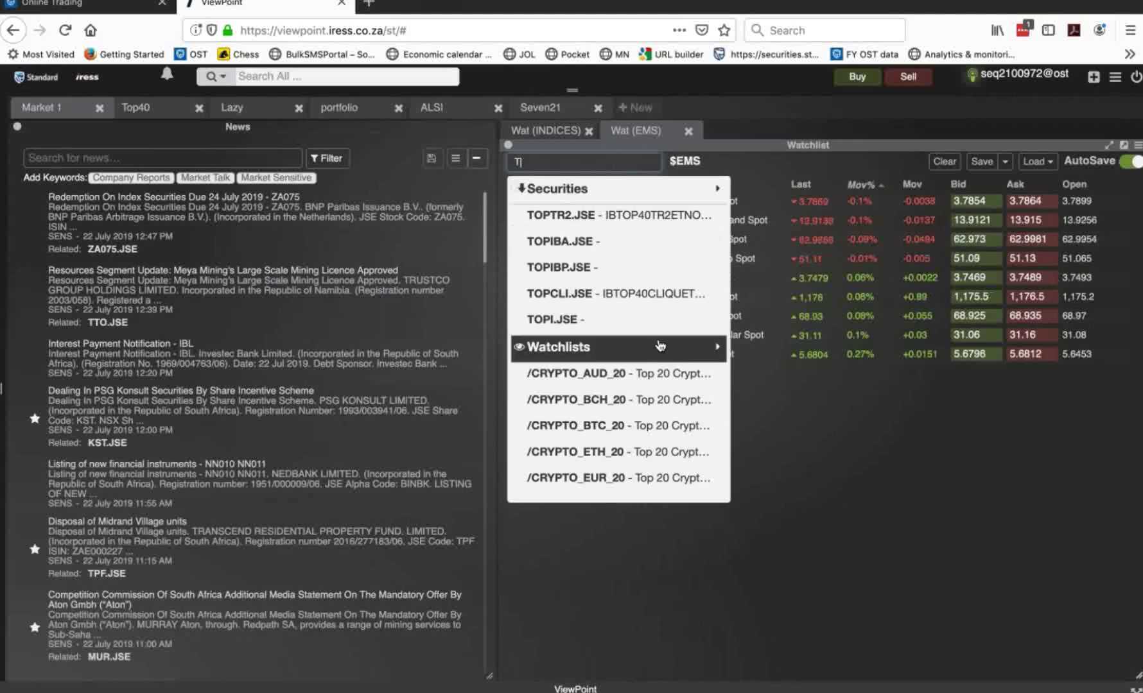
{"action": "key", "text": "BackSpace"}
{"action": "type", "text": "R"}
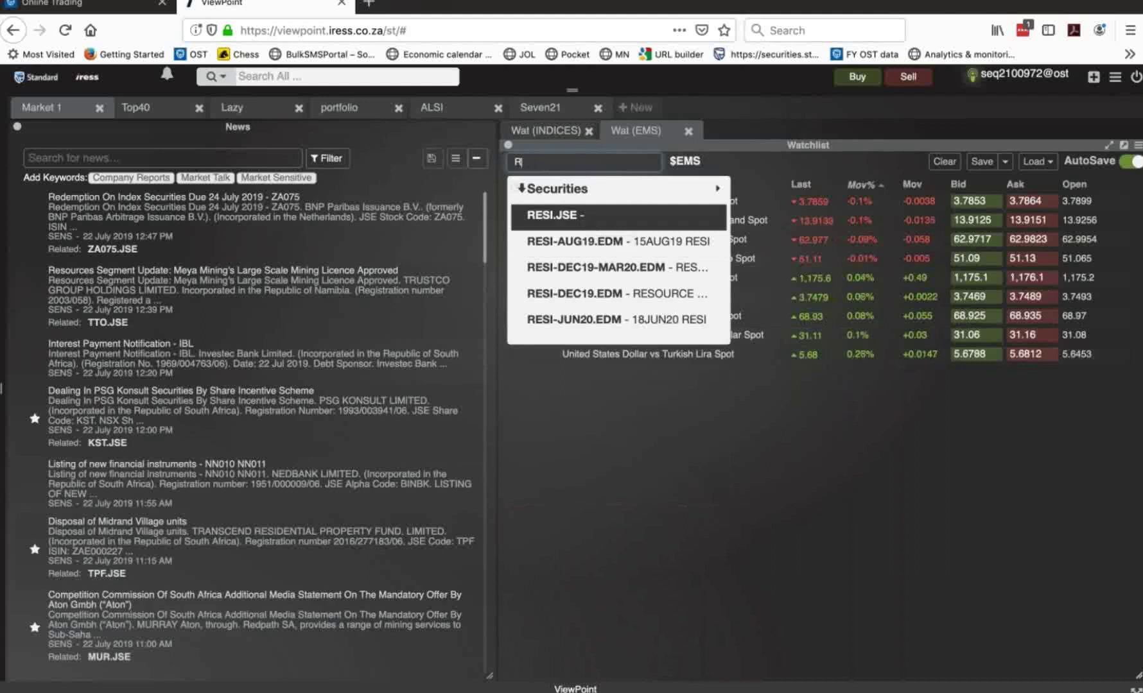
{"action": "left_click", "coordinate": [584, 217]}
- Search the watchlist for J210, NPN and NASPERS in turn, then clear the search text
{"action": "type", "text": "J2"}
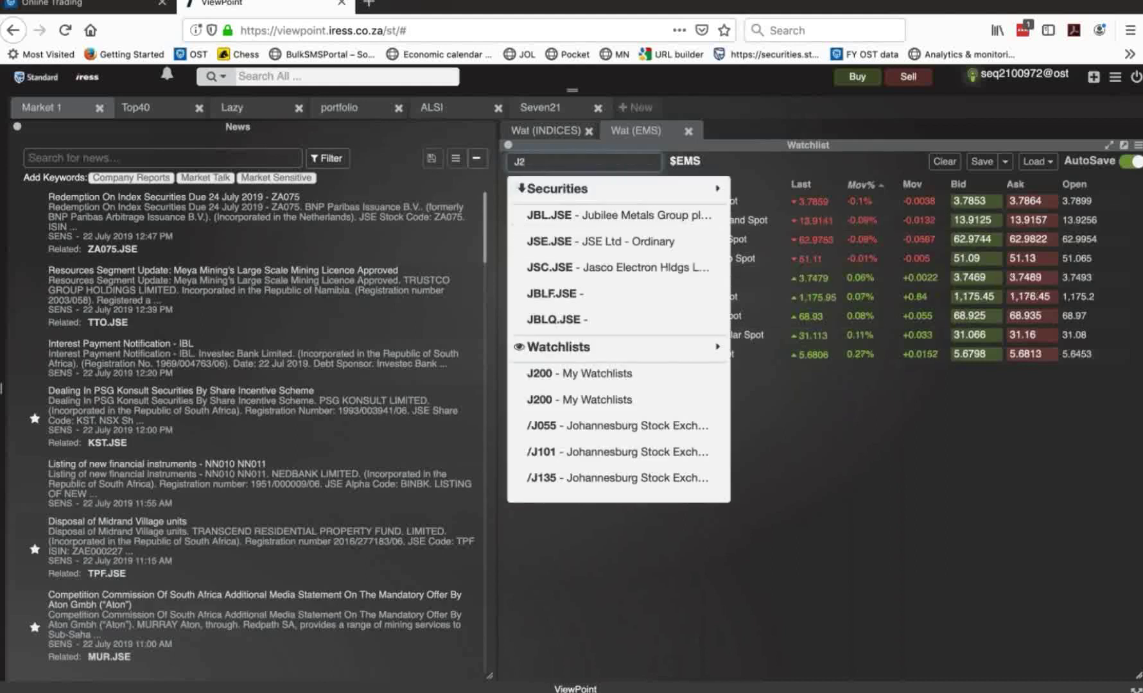
{"action": "type", "text": "10"}
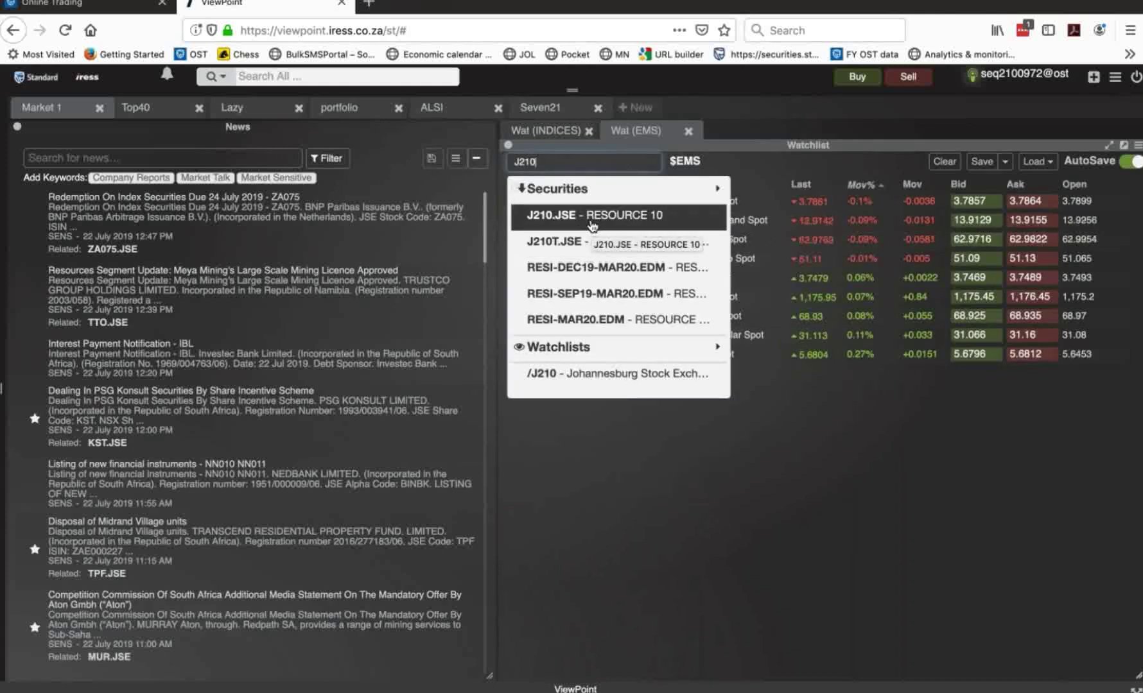
{"action": "key", "text": "BackSpace"}
{"action": "key", "text": "BackSpace"}
{"action": "key", "text": "BackSpace"}
{"action": "key", "text": "BackSpace"}
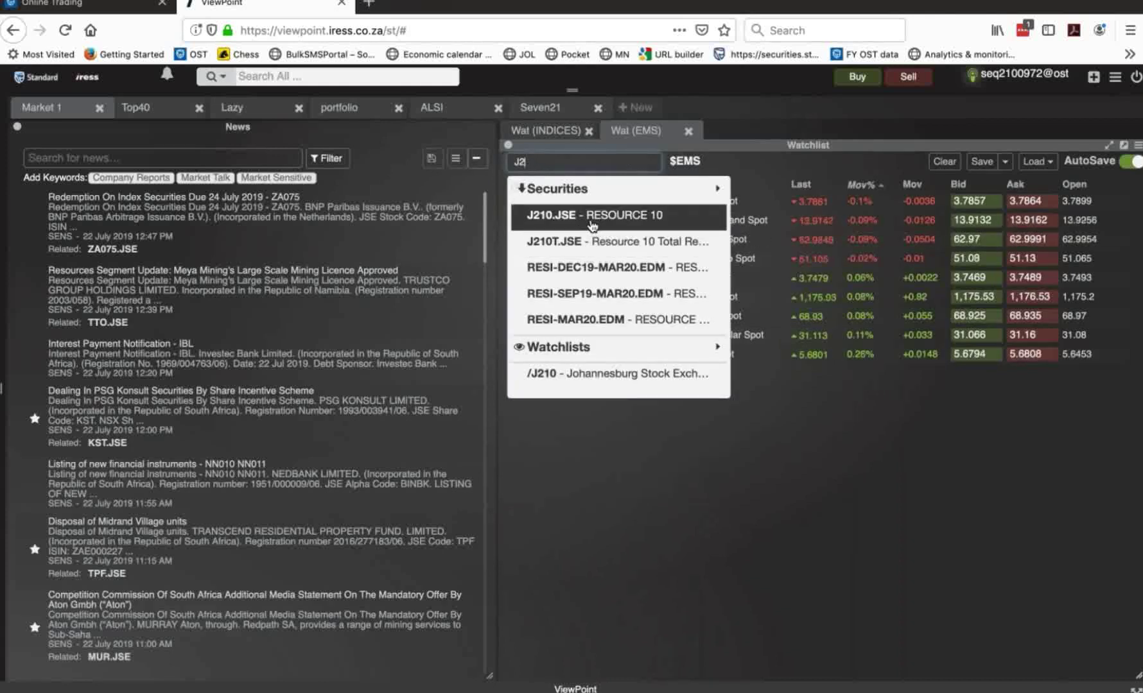
{"action": "type", "text": "NPN"}
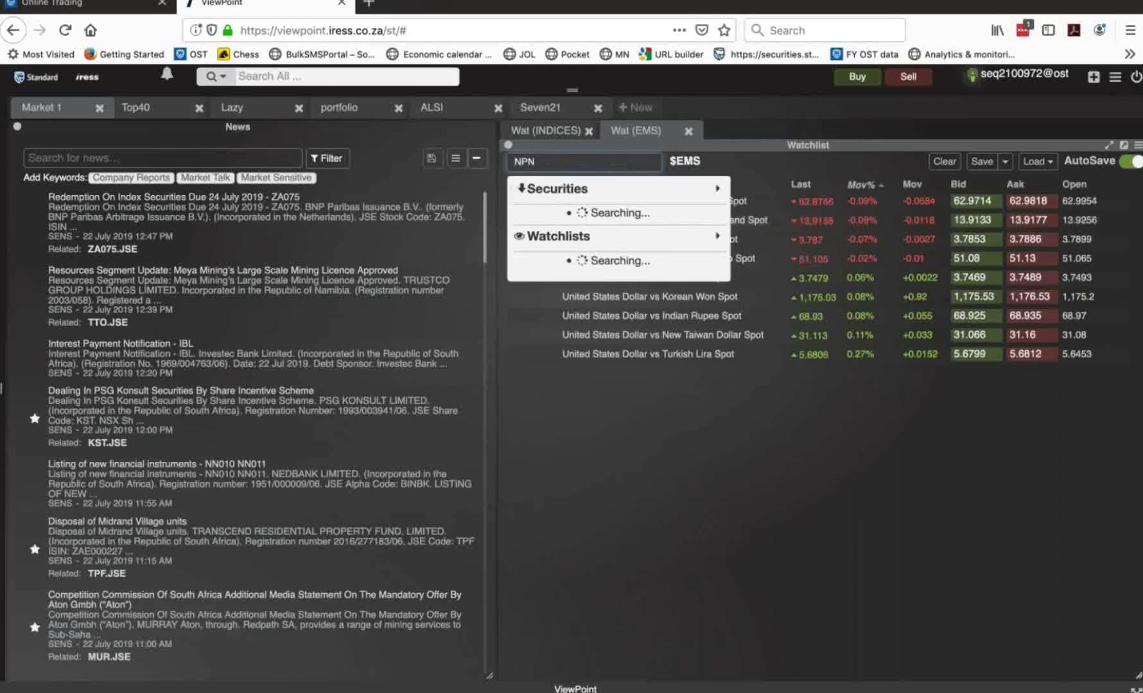
{"action": "key", "text": "BackSpace"}
{"action": "key", "text": "BackSpace"}
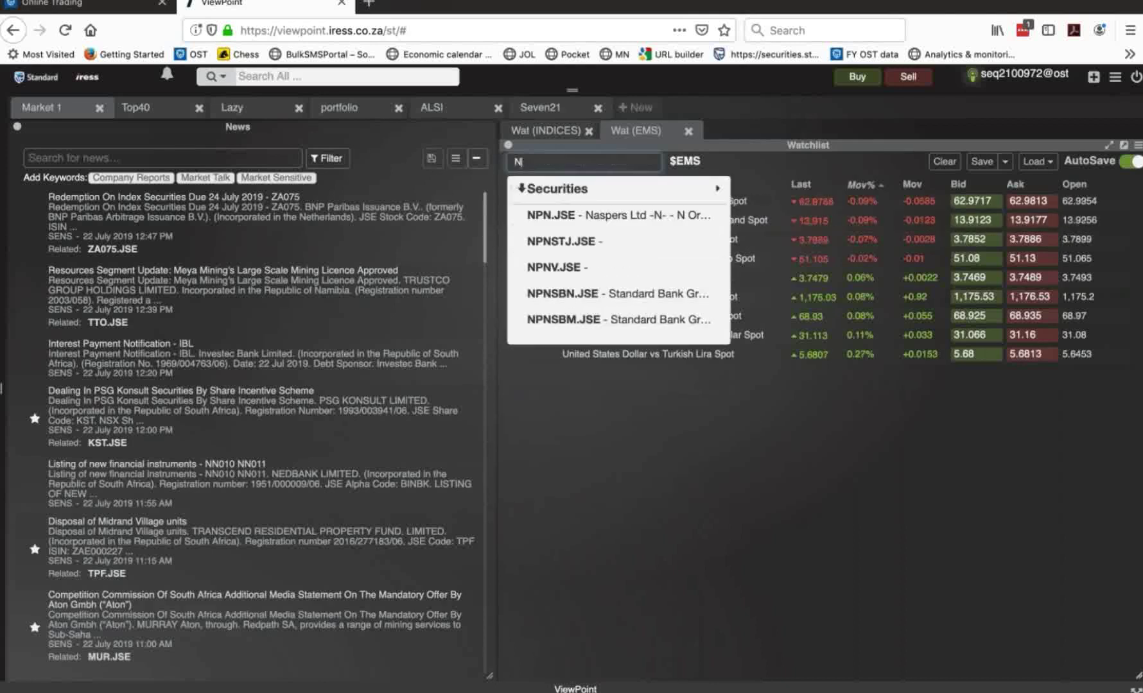
{"action": "type", "text": "ASPERS"}
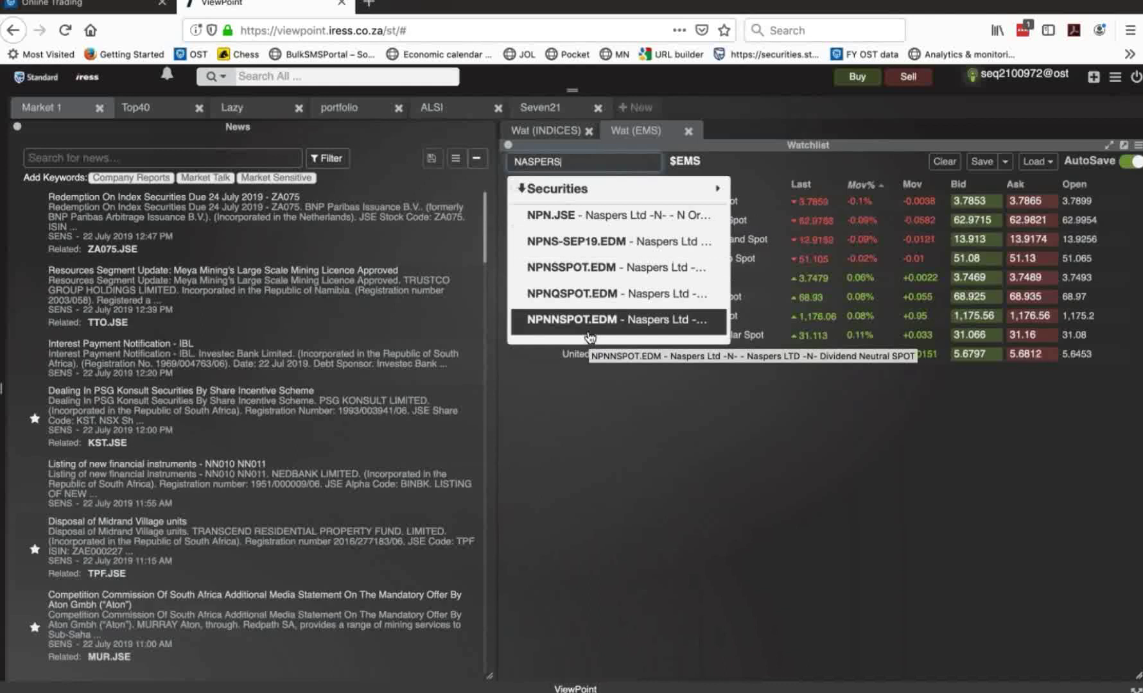
{"action": "key", "text": "Down"}
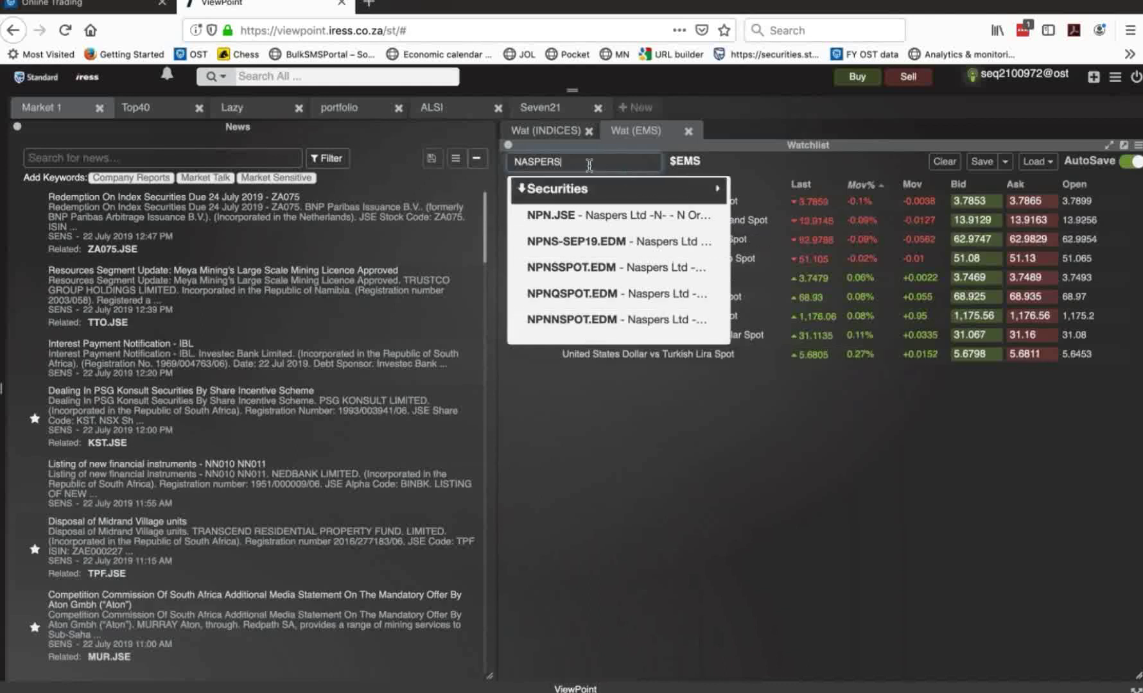
{"action": "double_click", "coordinate": [556, 165]}
{"action": "key", "text": "BackSpace"}
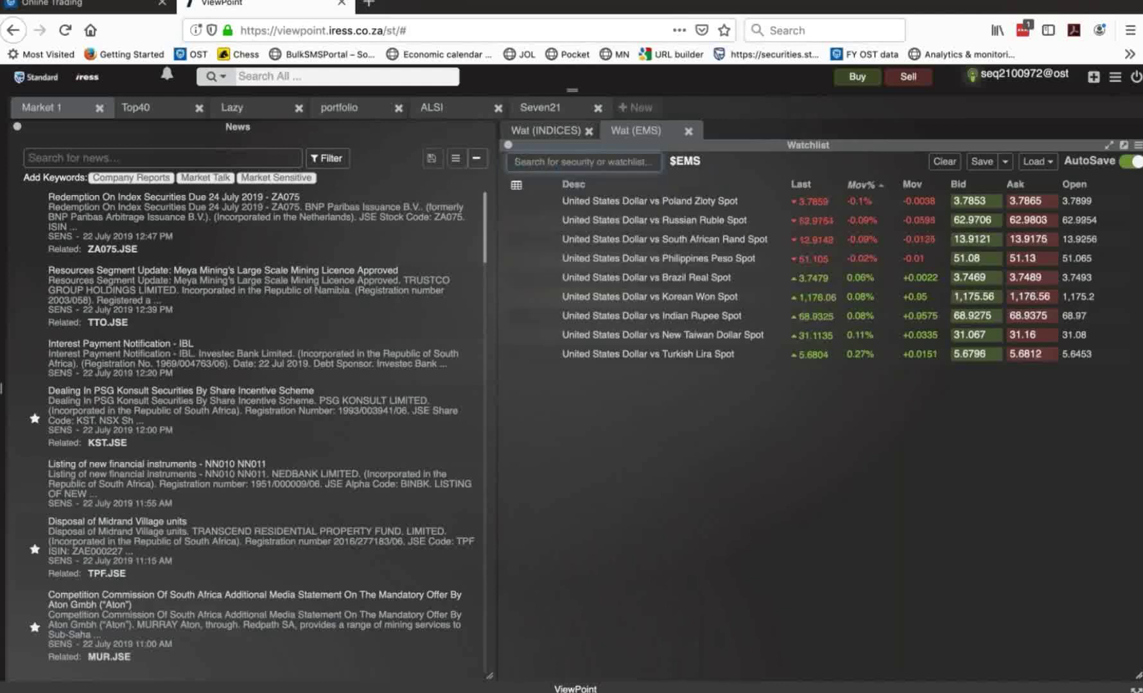
- Search ZAR, then USDZAR in the $EMS watchlist box, and close the results dropdown
{"action": "type", "text": "ZAR"}
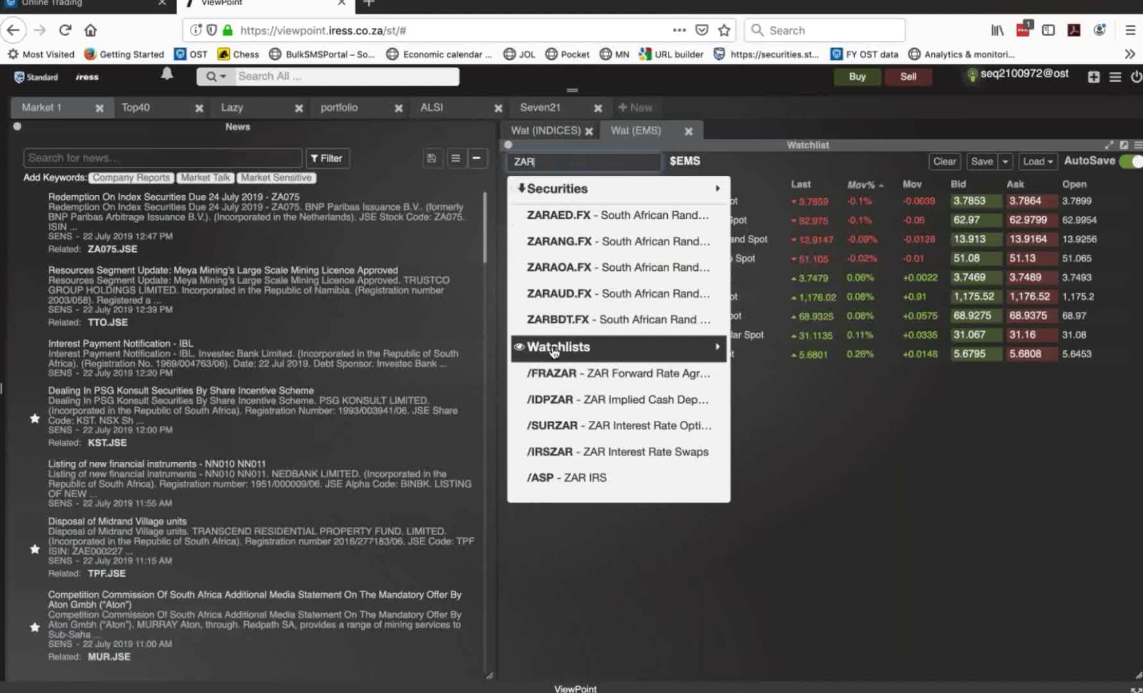
{"action": "key", "text": "BackSpace"}
{"action": "key", "text": "BackSpace"}
{"action": "key", "text": "BackSpace"}
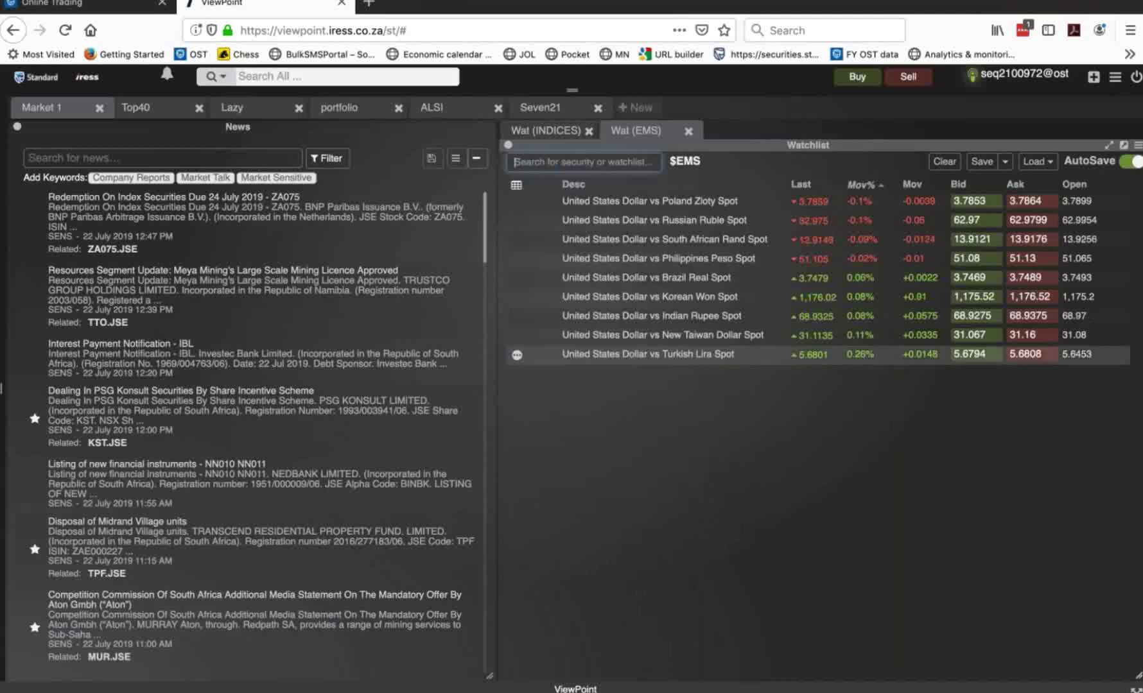
{"action": "type", "text": "USD"}
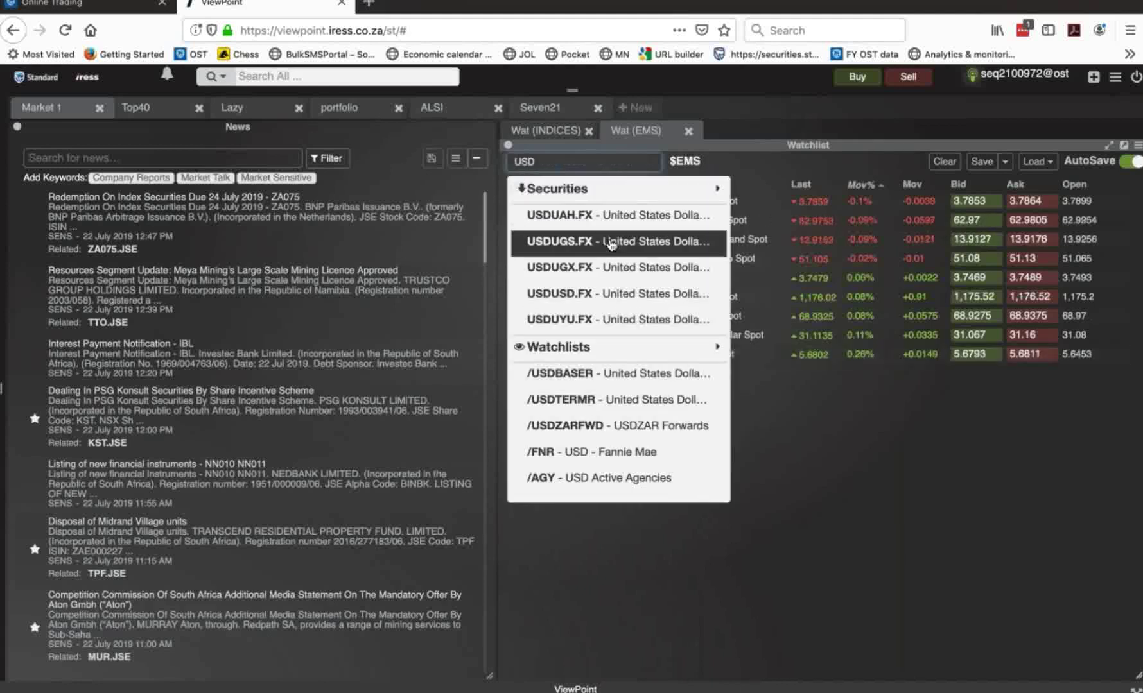
{"action": "type", "text": "ZAR"}
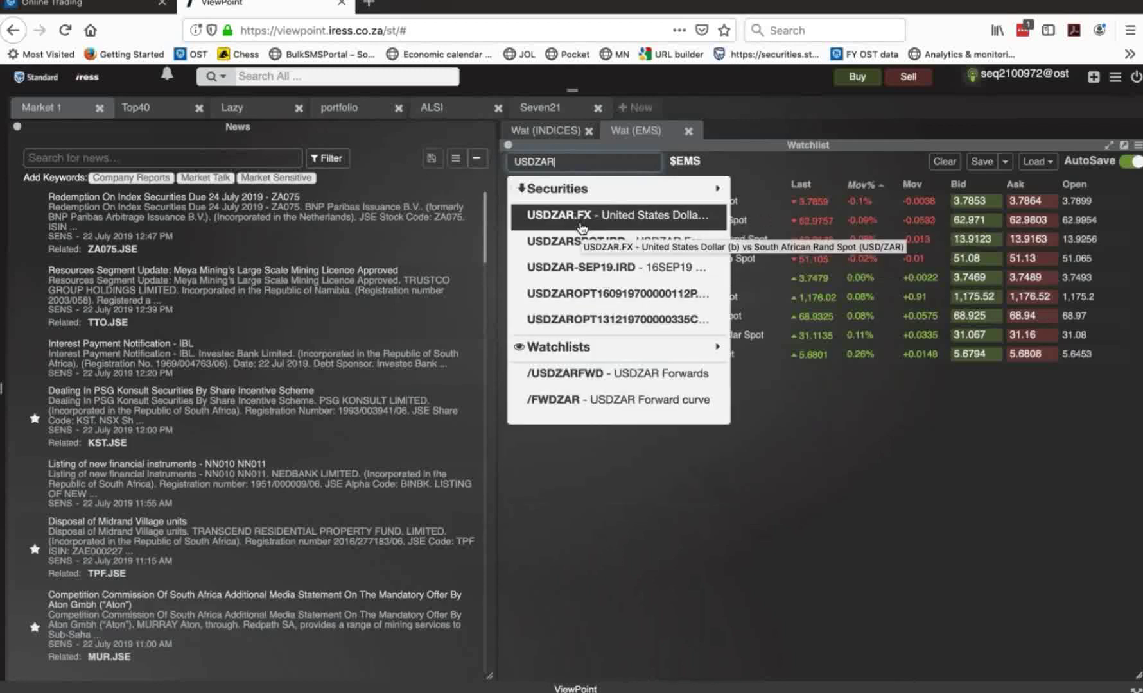
{"action": "left_click", "coordinate": [821, 485]}
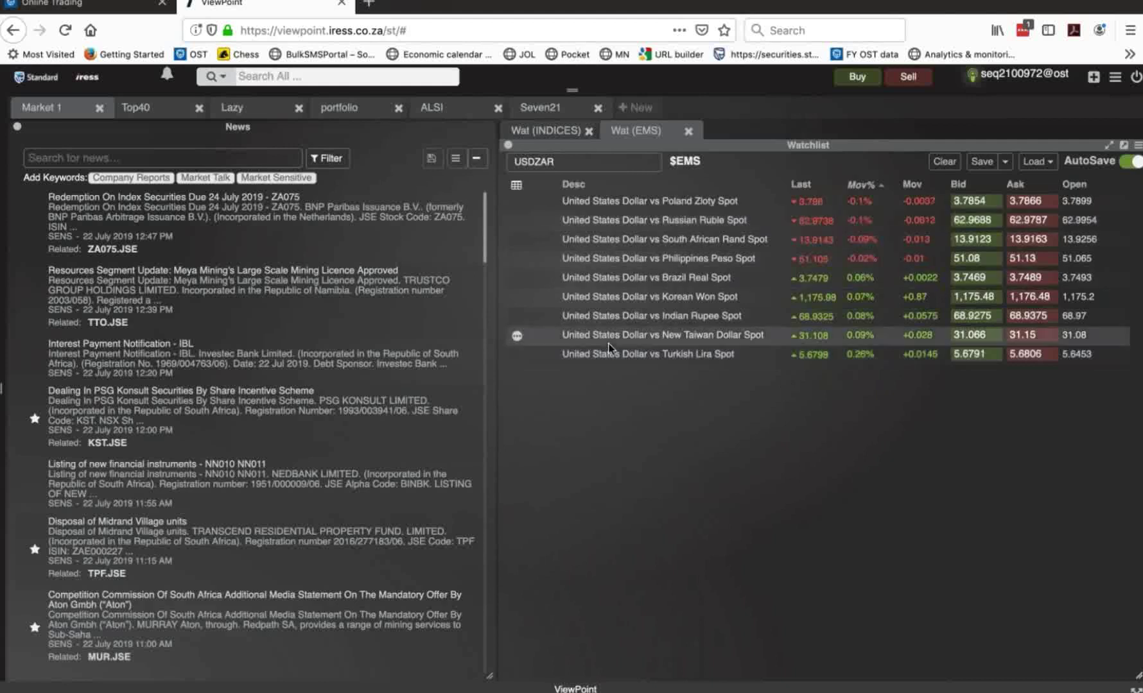
- Replace USDZAR with searches for JAPAN, GERM, CAC and FTSE, clearing each in turn
{"action": "left_click", "coordinate": [604, 162]}
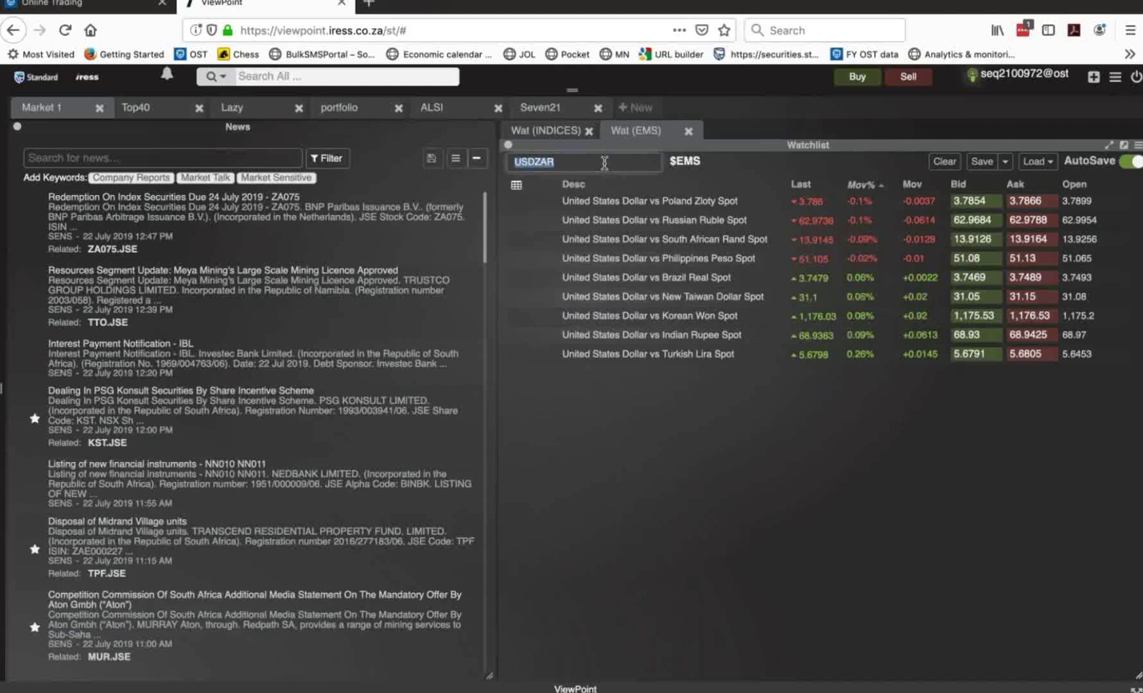
{"action": "type", "text": "JAPAN"}
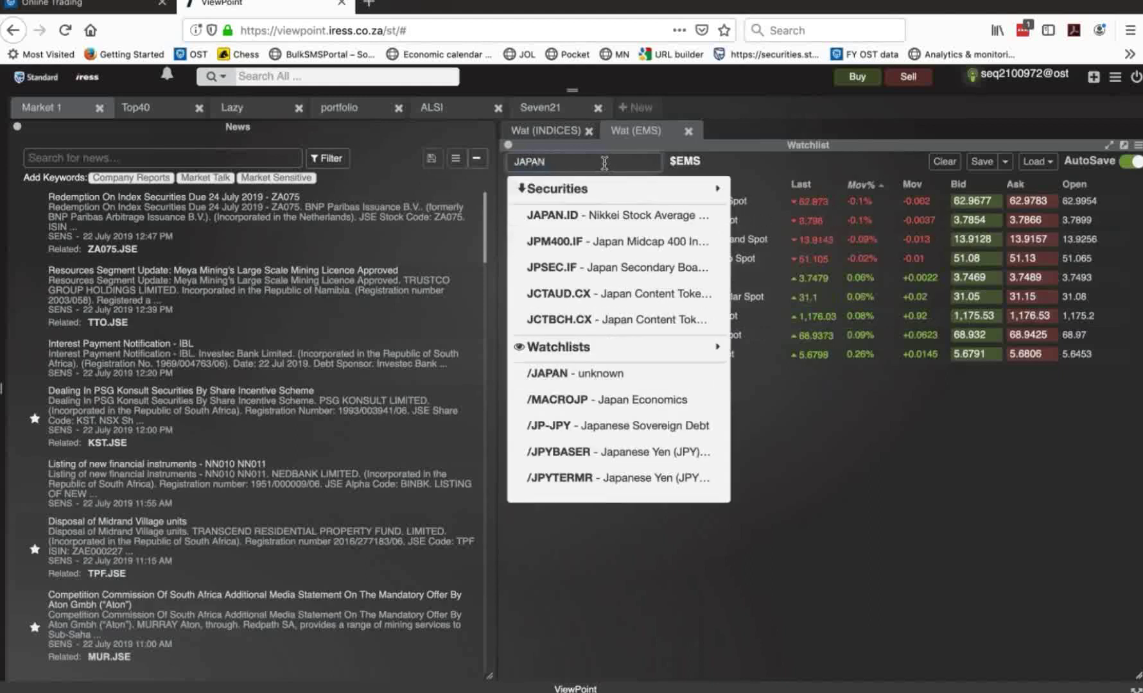
{"action": "key", "text": "BackSpace"}
{"action": "key", "text": "BackSpace"}
{"action": "key", "text": "BackSpace"}
{"action": "key", "text": "BackSpace"}
{"action": "type", "text": "GERMN"}
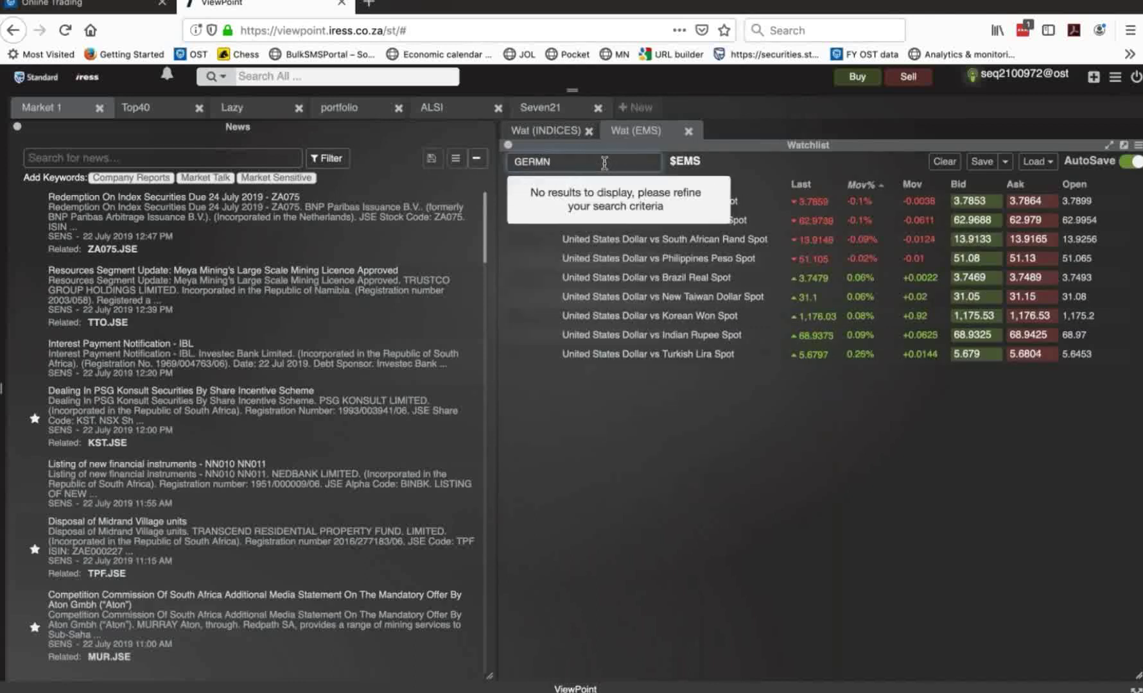
{"action": "key", "text": "BackSpace"}
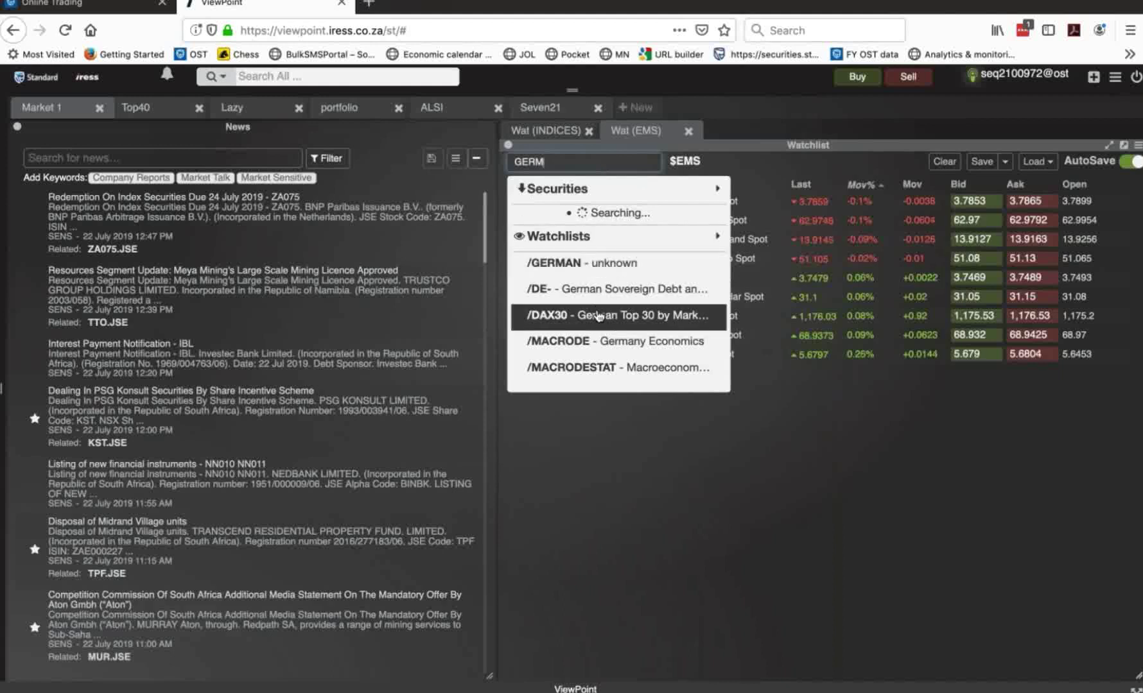
{"action": "key", "text": "BackSpace"}
{"action": "key", "text": "BackSpace"}
{"action": "key", "text": "BackSpace"}
{"action": "key", "text": "BackSpace"}
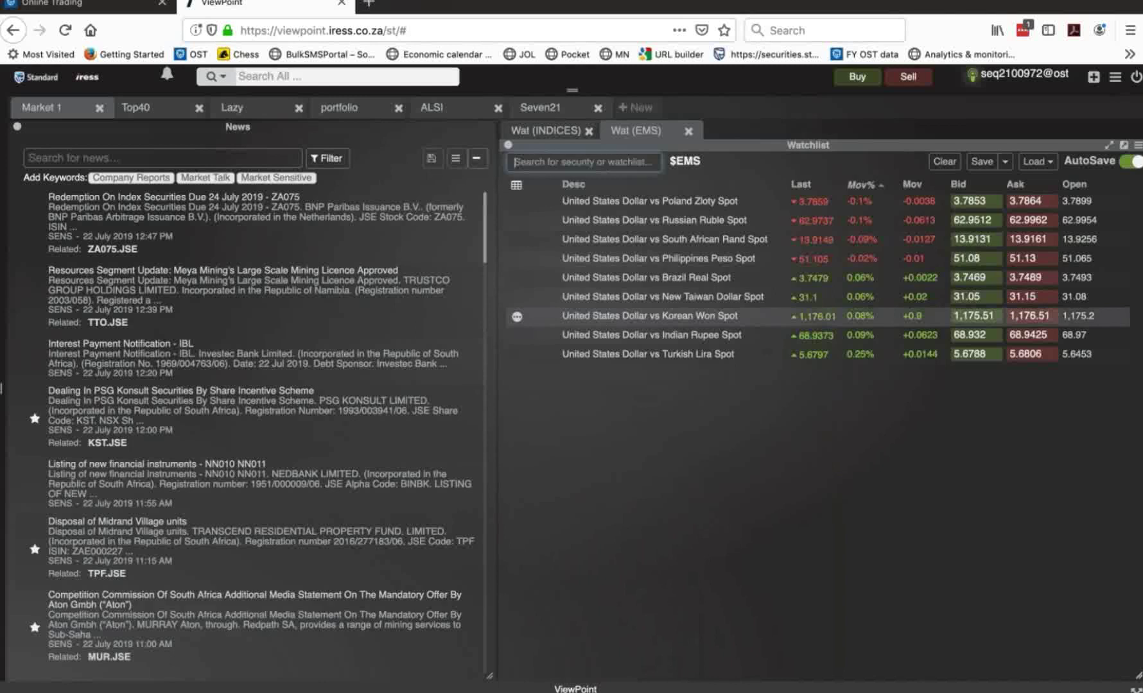
{"action": "type", "text": "CAC"}
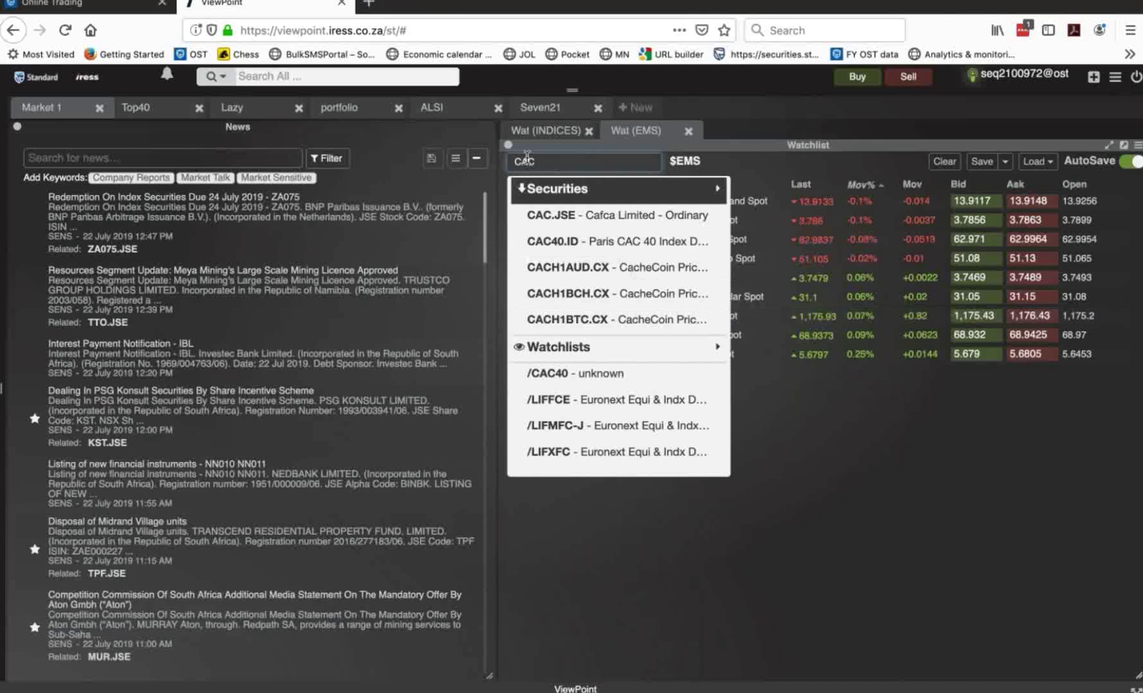
{"action": "type", "text": "FTSE"}
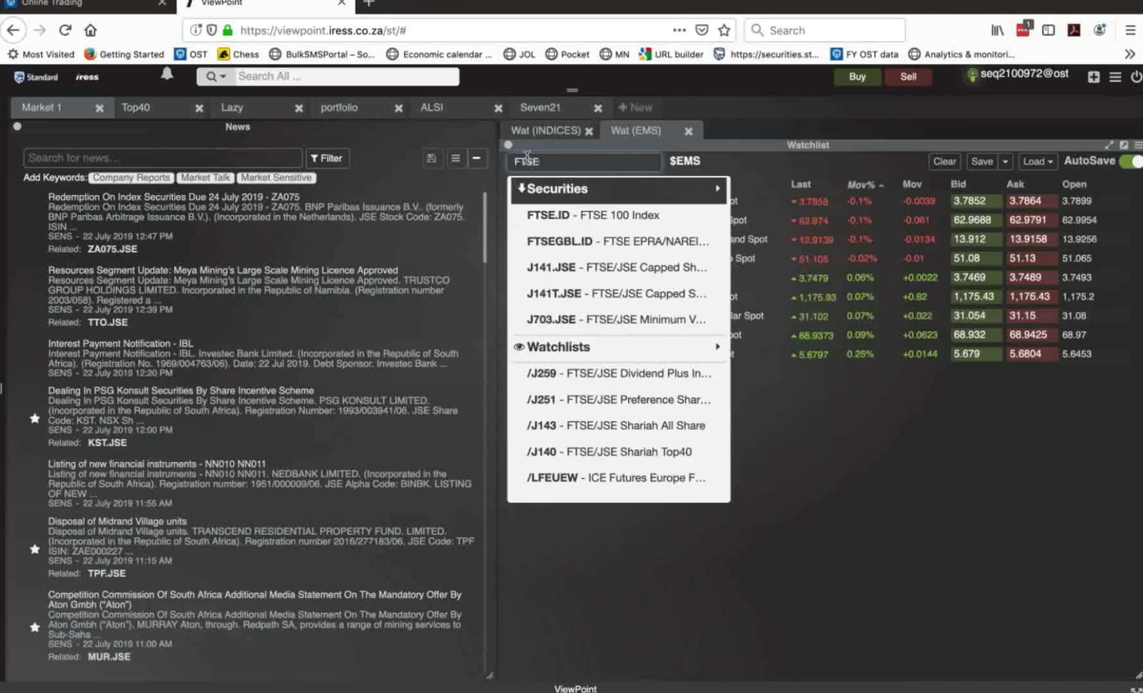
{"action": "key", "text": "Down"}
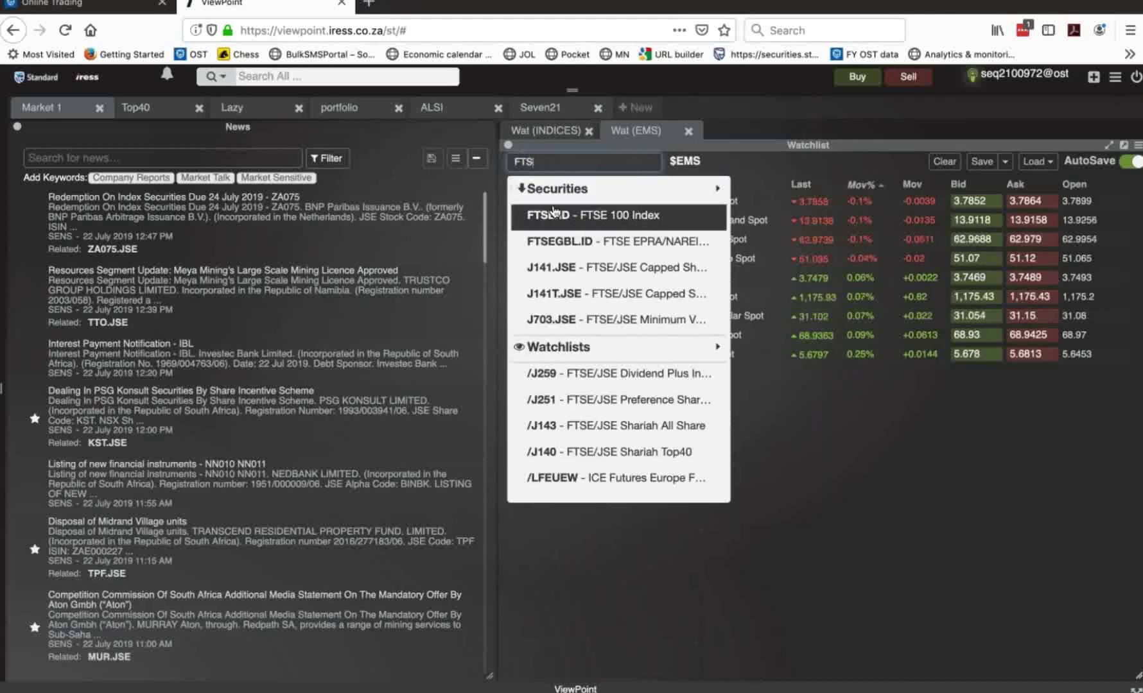
{"action": "key", "text": "Return"}
- Search NIK, SP5, NASDAQ and BRENT, clear the box, and bring up the $INDICES watchlist
{"action": "type", "text": "NIK"}
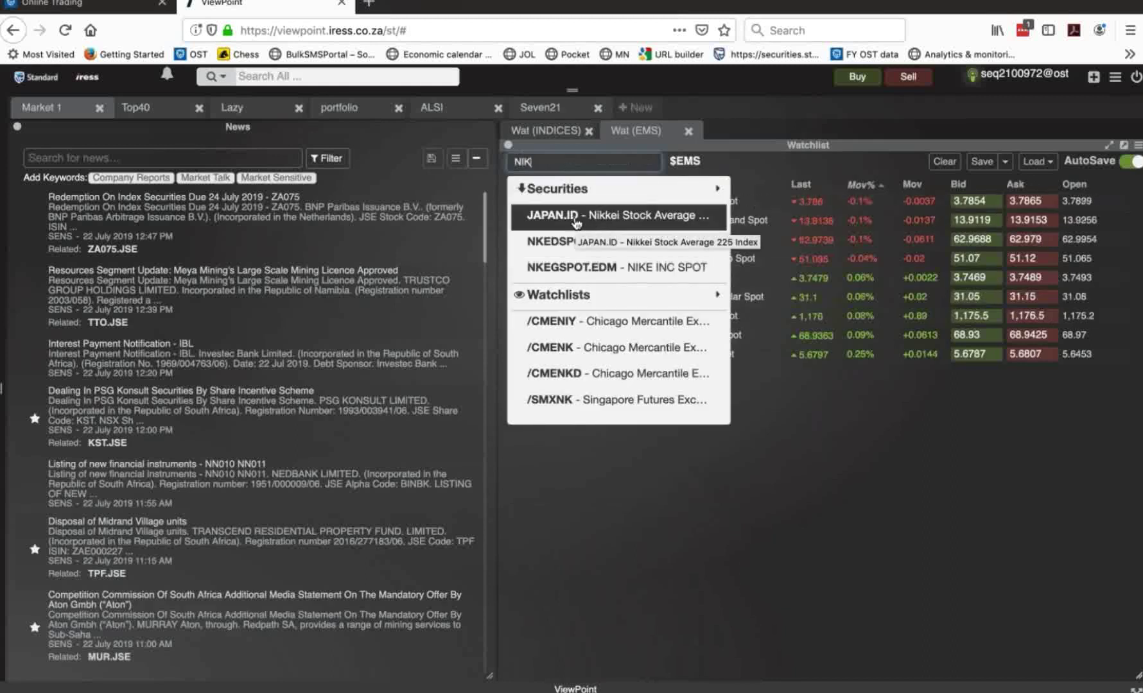
{"action": "left_click", "coordinate": [576, 222]}
{"action": "type", "text": "S"}
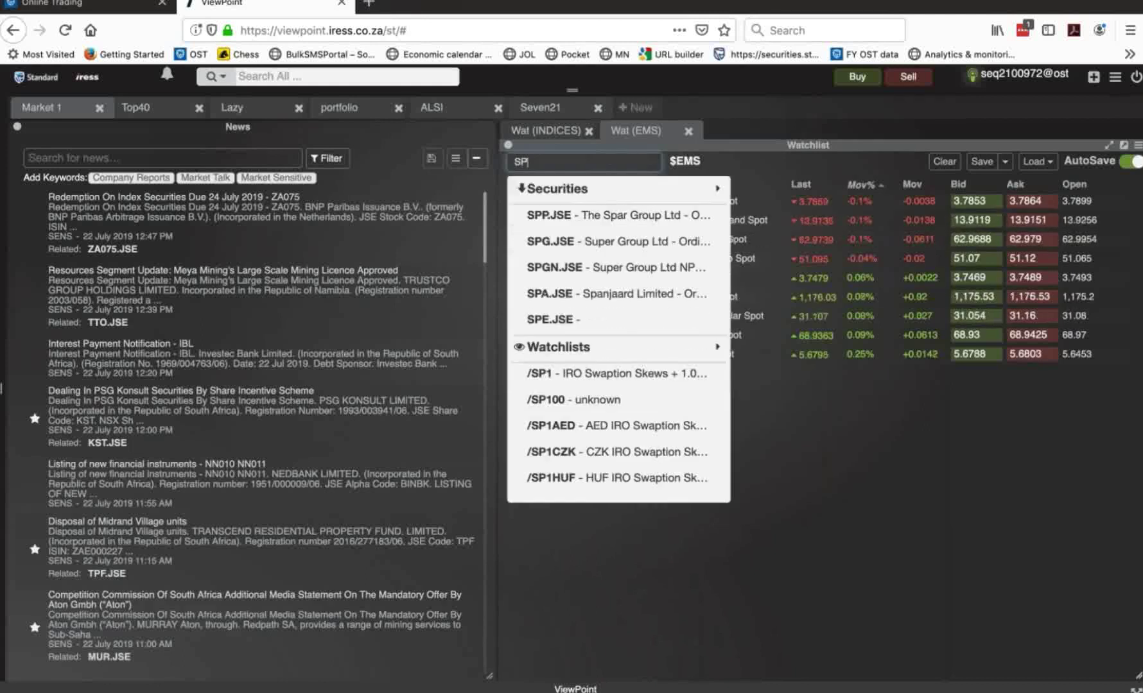
{"action": "type", "text": "P"}
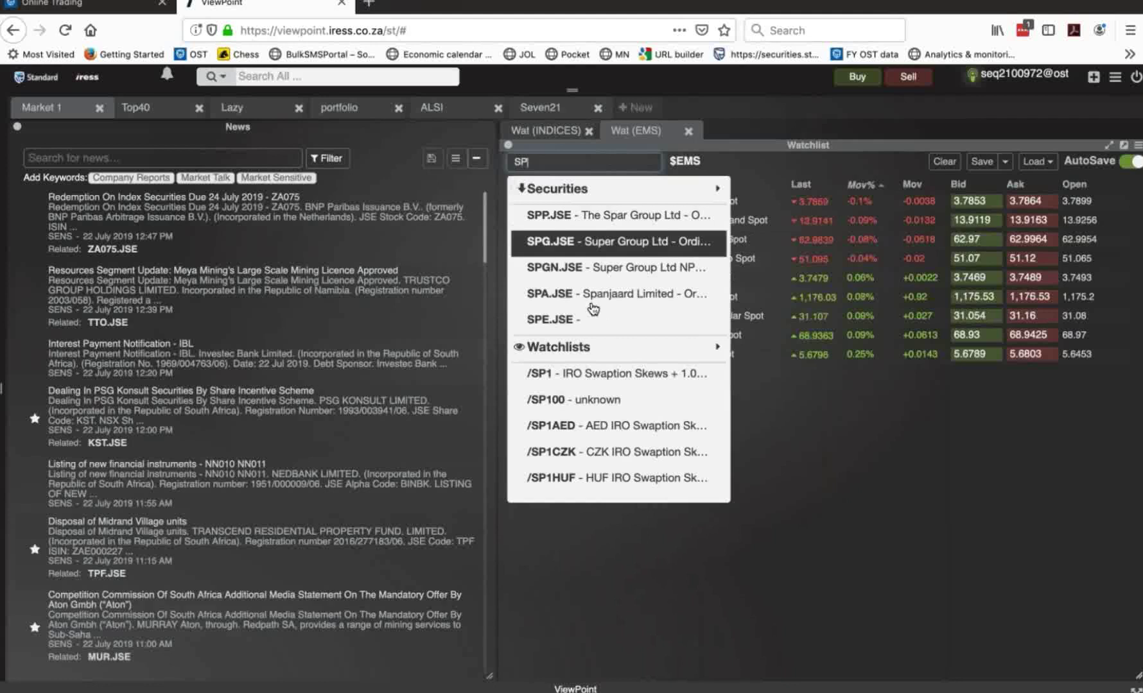
{"action": "type", "text": "500"}
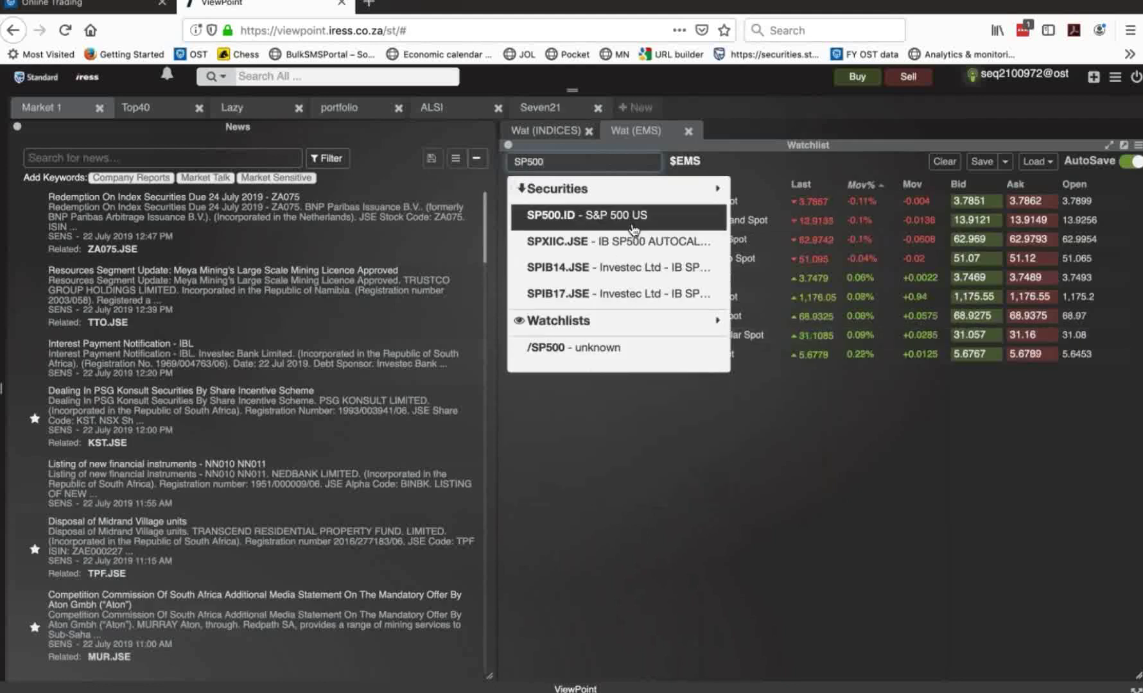
{"action": "key", "text": "BackSpace"}
{"action": "key", "text": "BackSpace"}
{"action": "type", "text": "NASDAQ"}
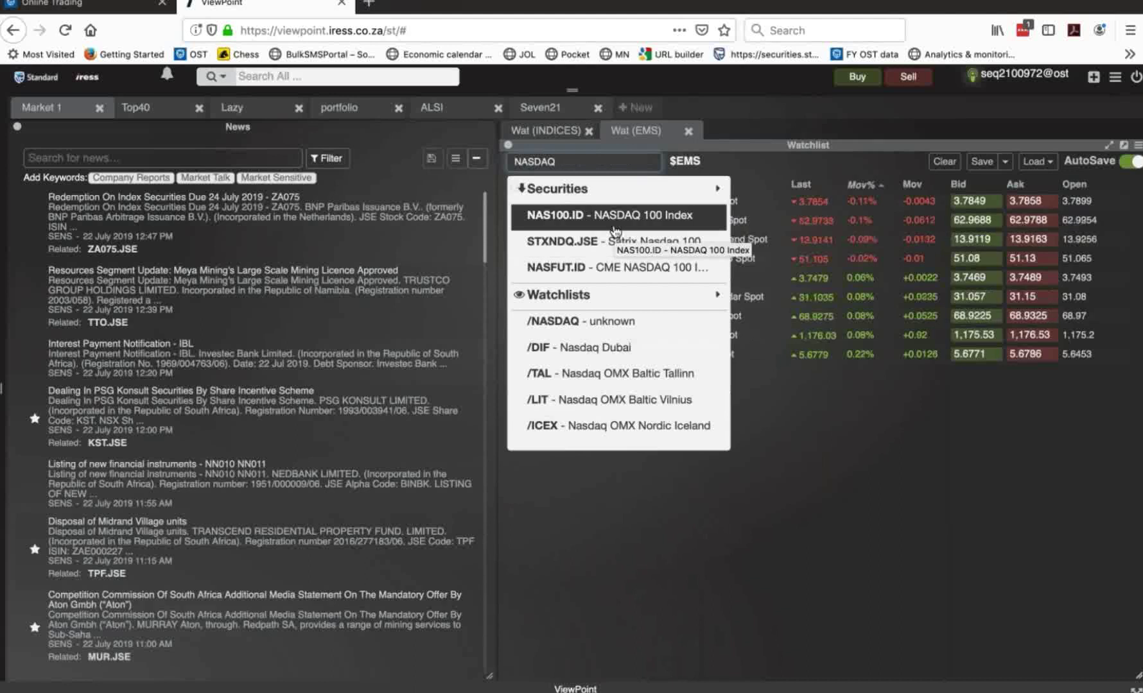
{"action": "key", "text": "BackSpace"}
{"action": "key", "text": "BackSpace"}
{"action": "key", "text": "BackSpace"}
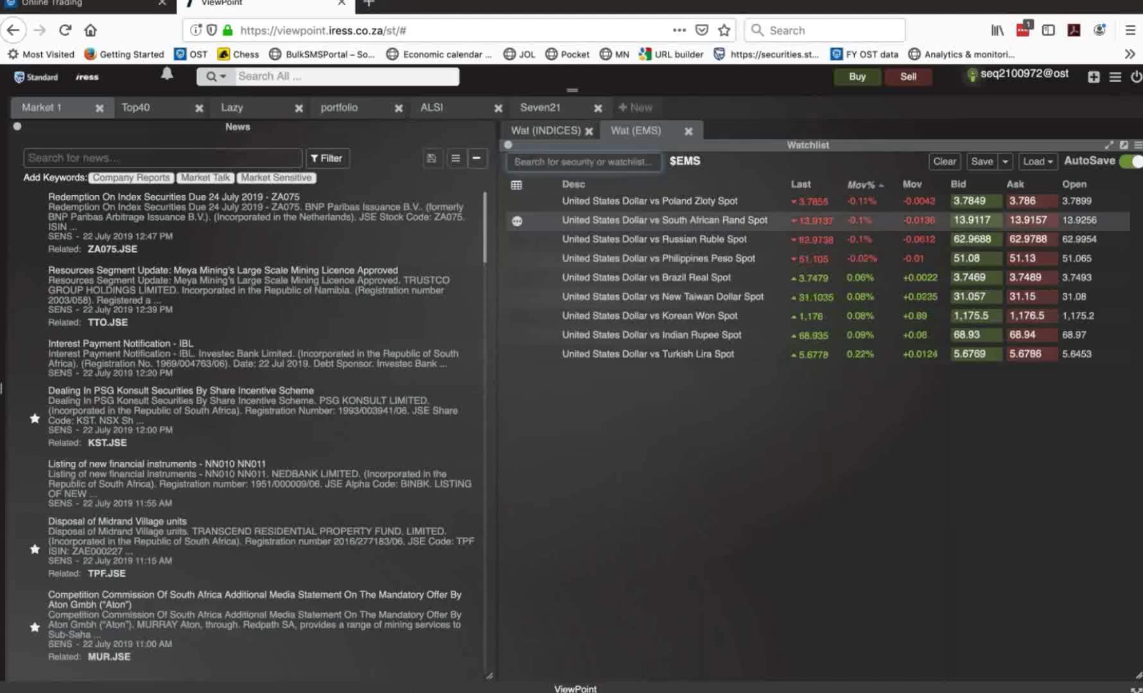
{"action": "type", "text": "BRENT"}
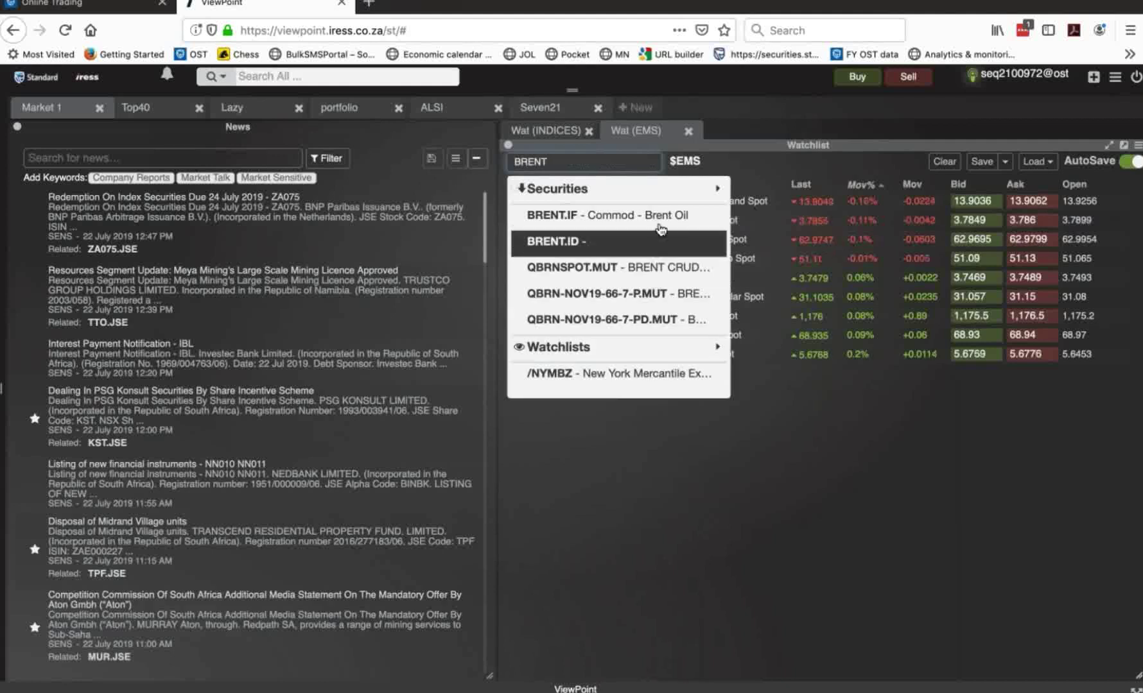
{"action": "key", "text": "BackSpace"}
{"action": "key", "text": "BackSpace"}
{"action": "key", "text": "BackSpace"}
{"action": "key", "text": "BackSpace"}
{"action": "key", "text": "BackSpace"}
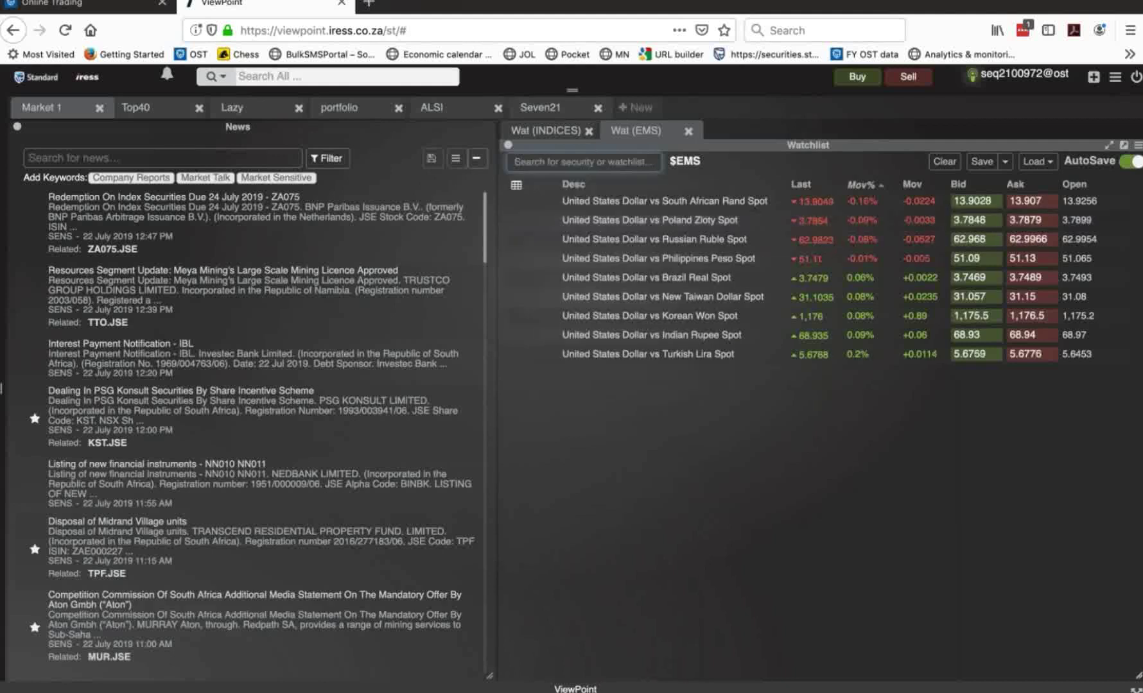
{"action": "left_click", "coordinate": [556, 134]}
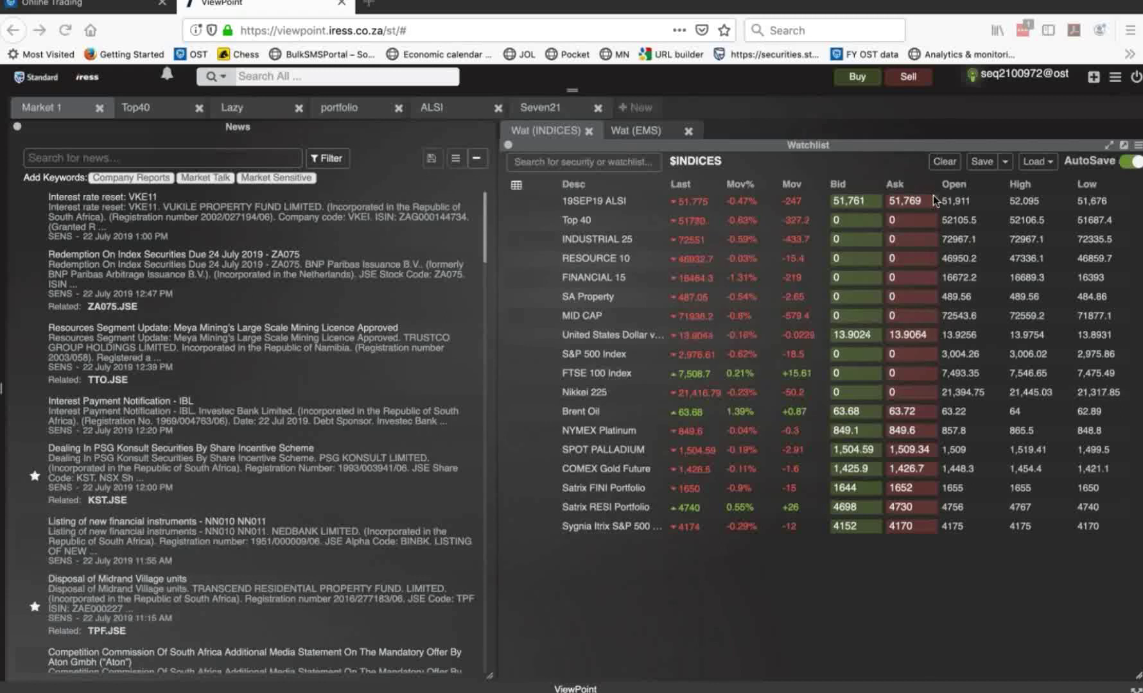
- Bring up the ALSI workspace with the 15-minute 19SEP19 ALSI chart beside its depth
{"action": "left_click", "coordinate": [451, 107]}
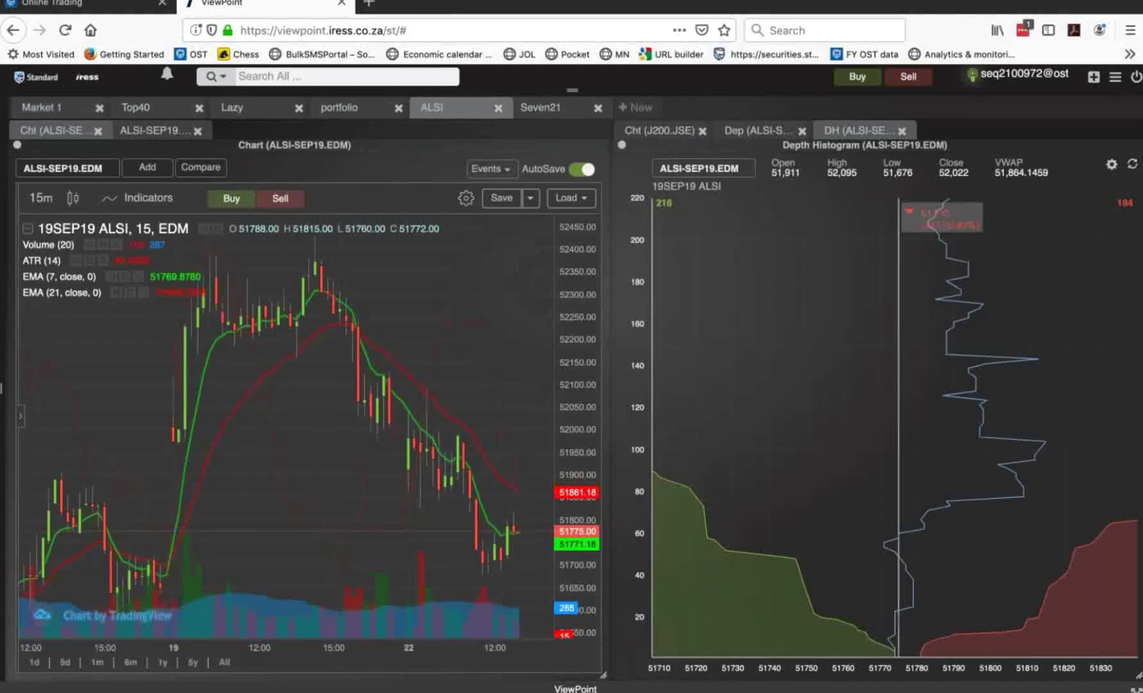